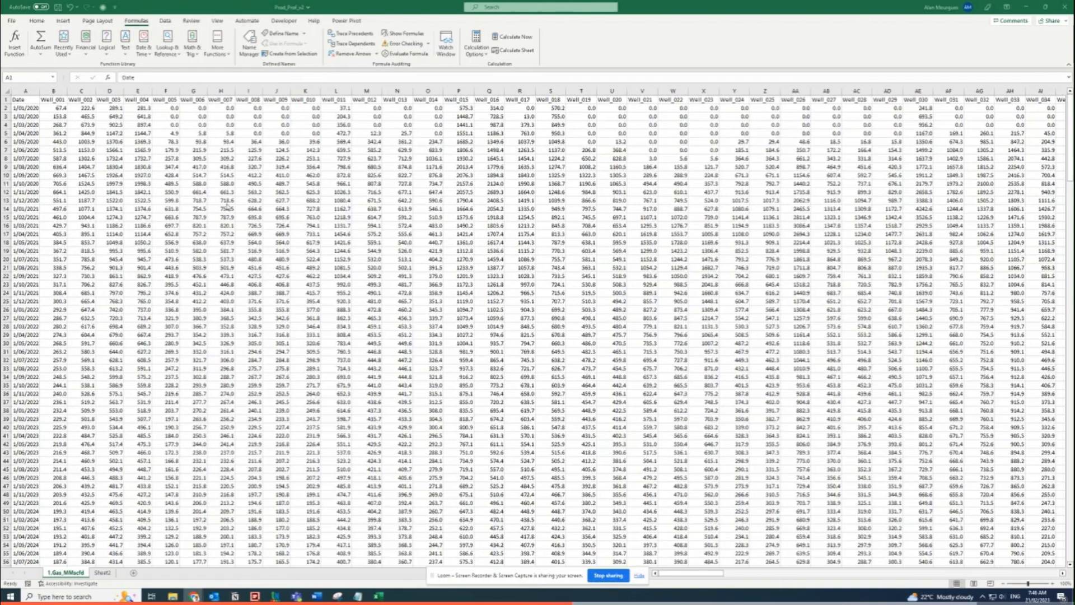
# - Convert the monthly well data range into a table with headers and name the table Gas_Rate
pyautogui.click(335, 183)
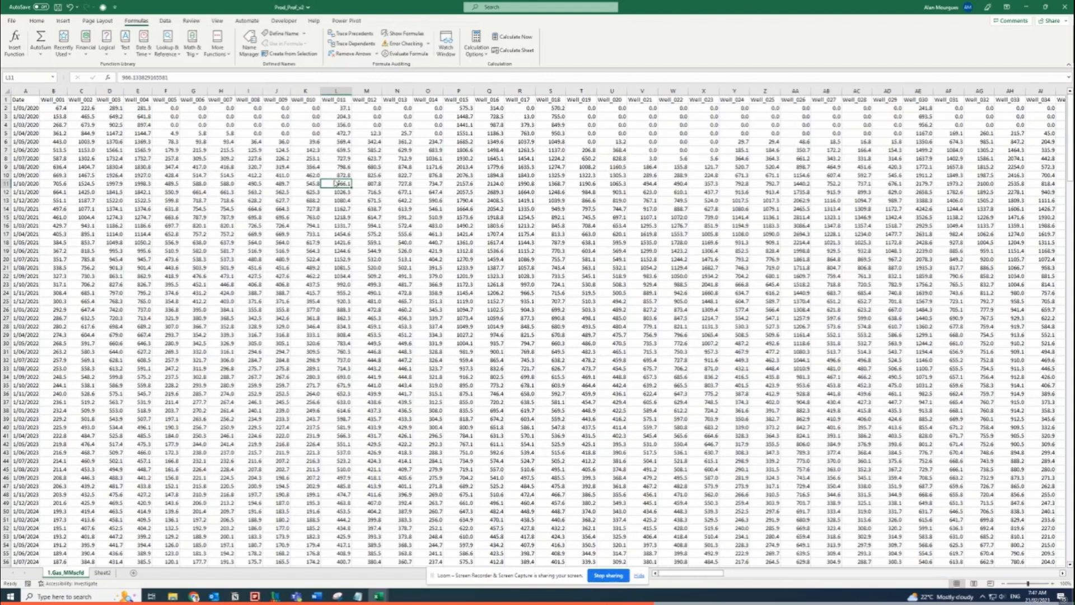
pyautogui.hotkey('ctrl', 't')
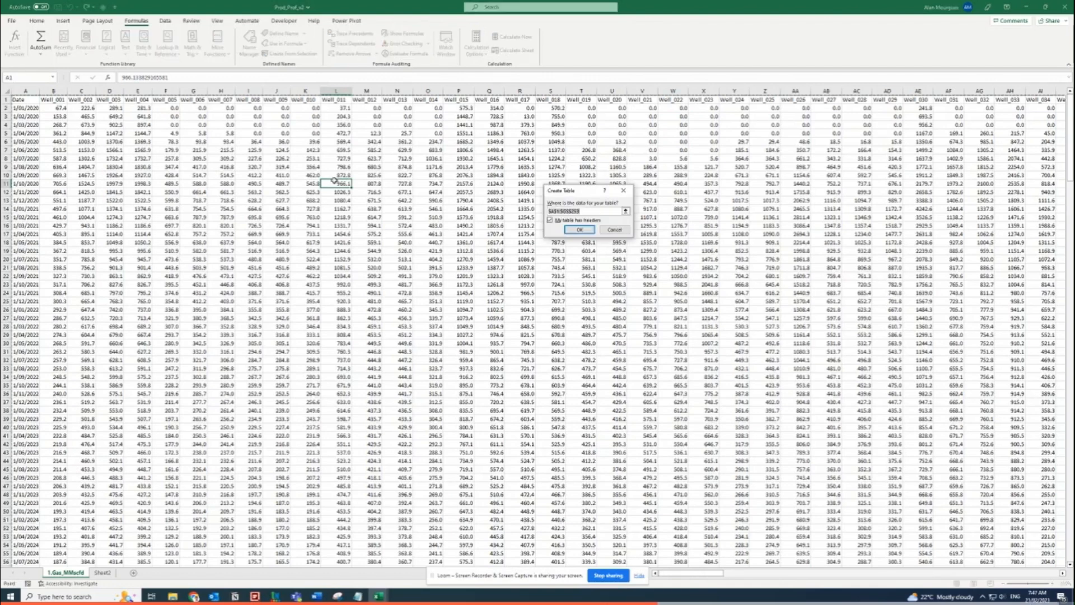
pyautogui.click(578, 229)
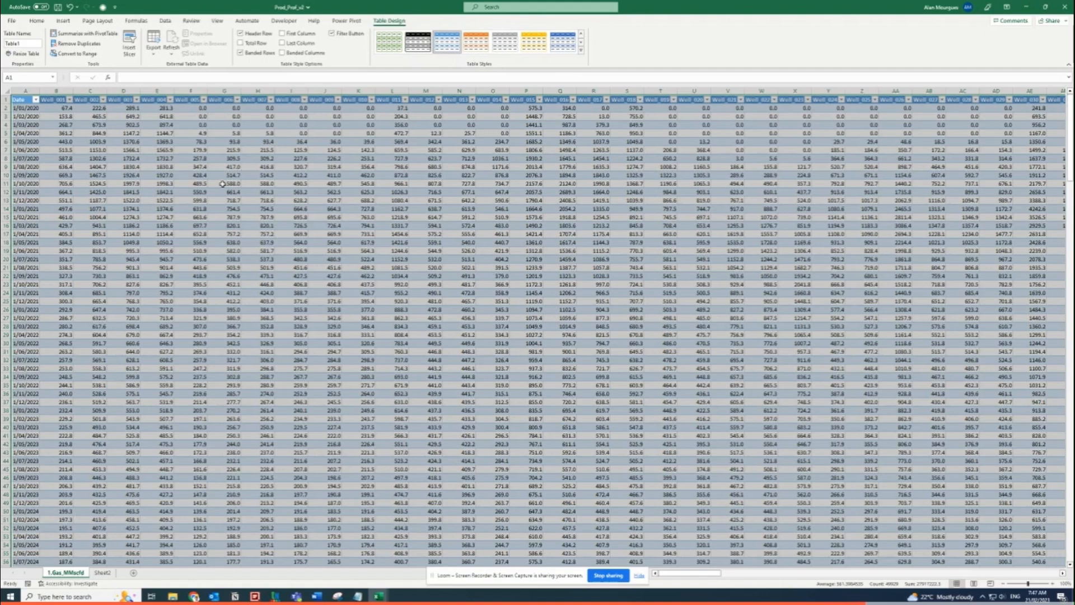
pyautogui.click(30, 43)
pyautogui.write('Gas_Prod')
pyautogui.press('Return')
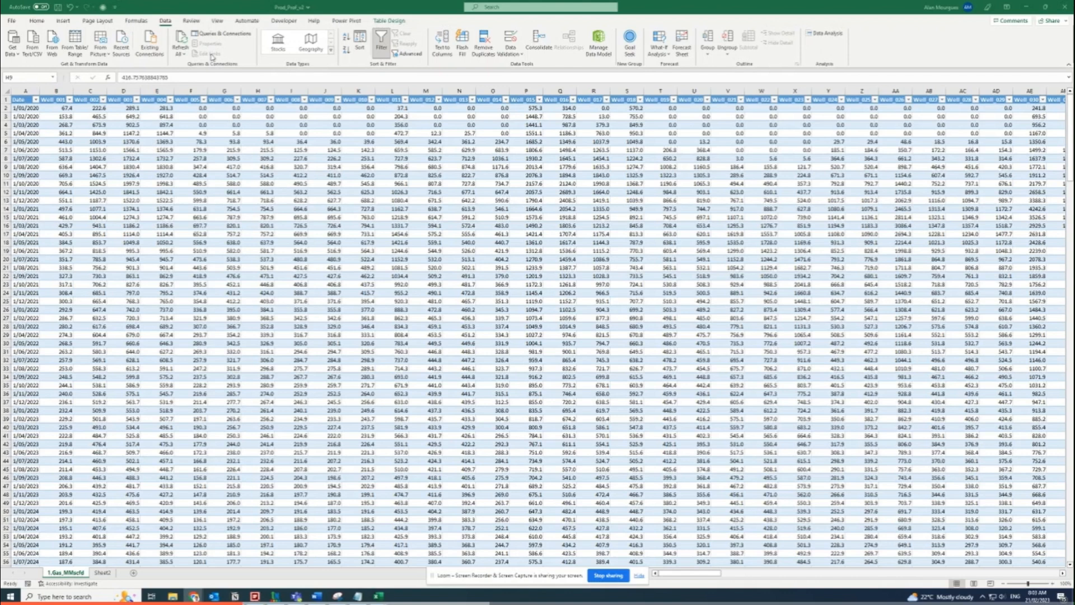
# - Load the table into Power Query and change the Date column's type to Date, replacing the current conversion
pyautogui.click(165, 21)
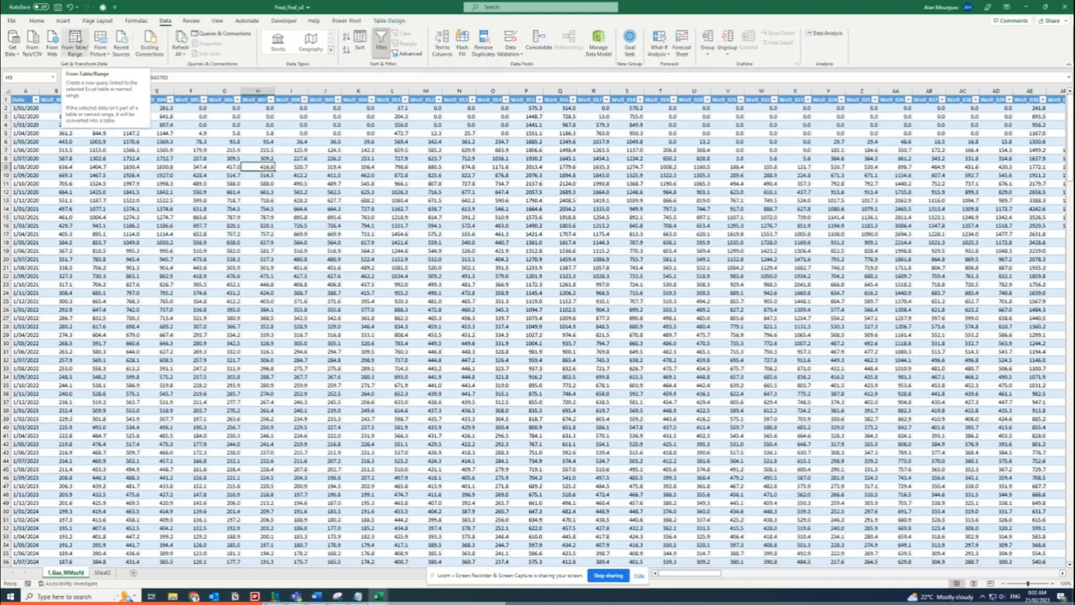
pyautogui.click(75, 40)
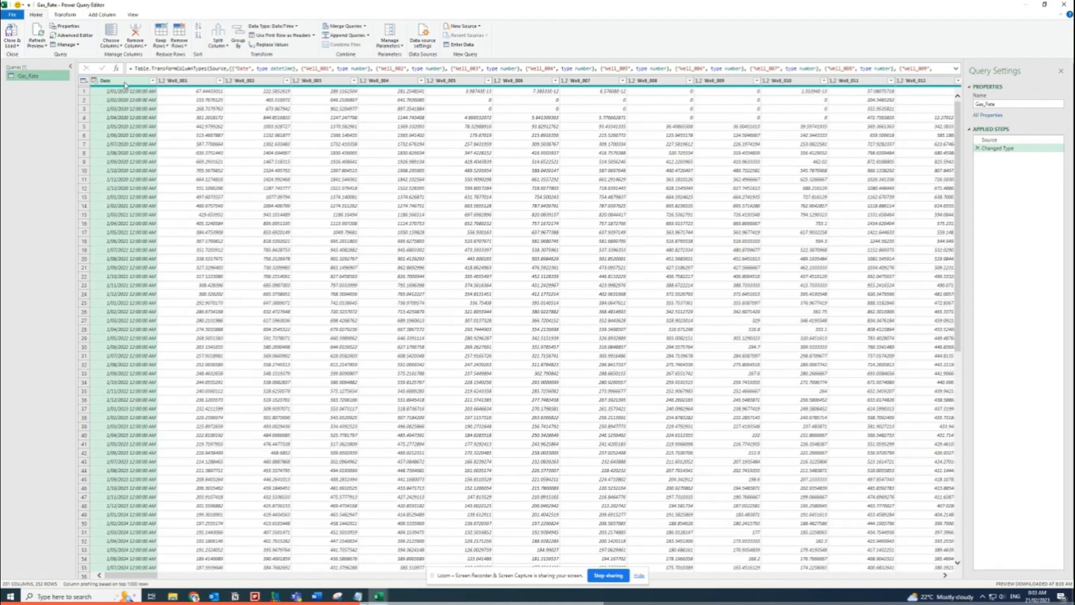
pyautogui.rightClick(121, 83)
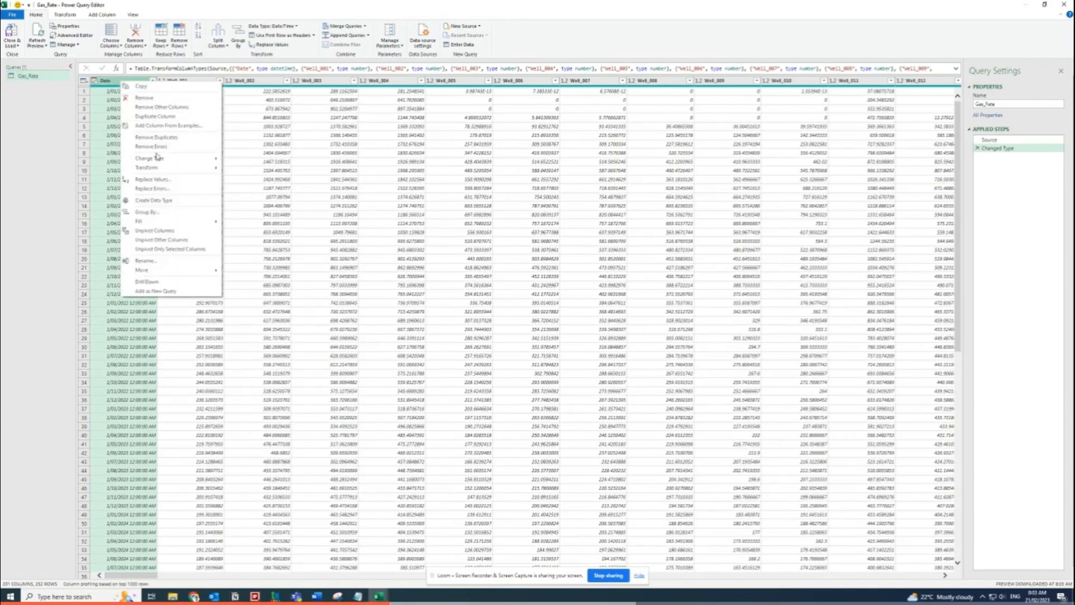
pyautogui.moveTo(160, 161)
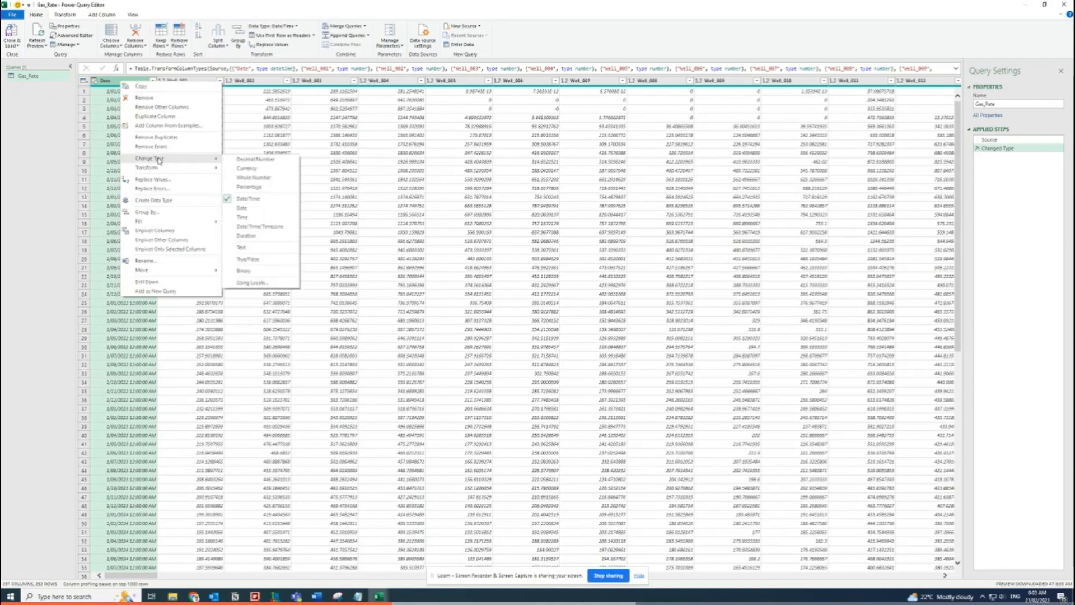
pyautogui.click(250, 208)
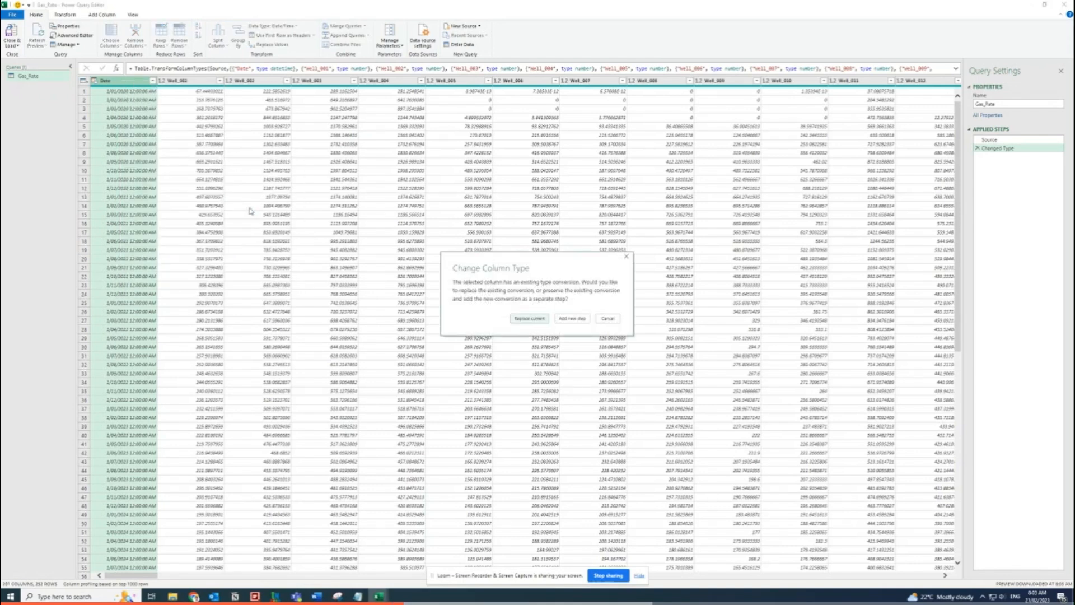
pyautogui.click(529, 318)
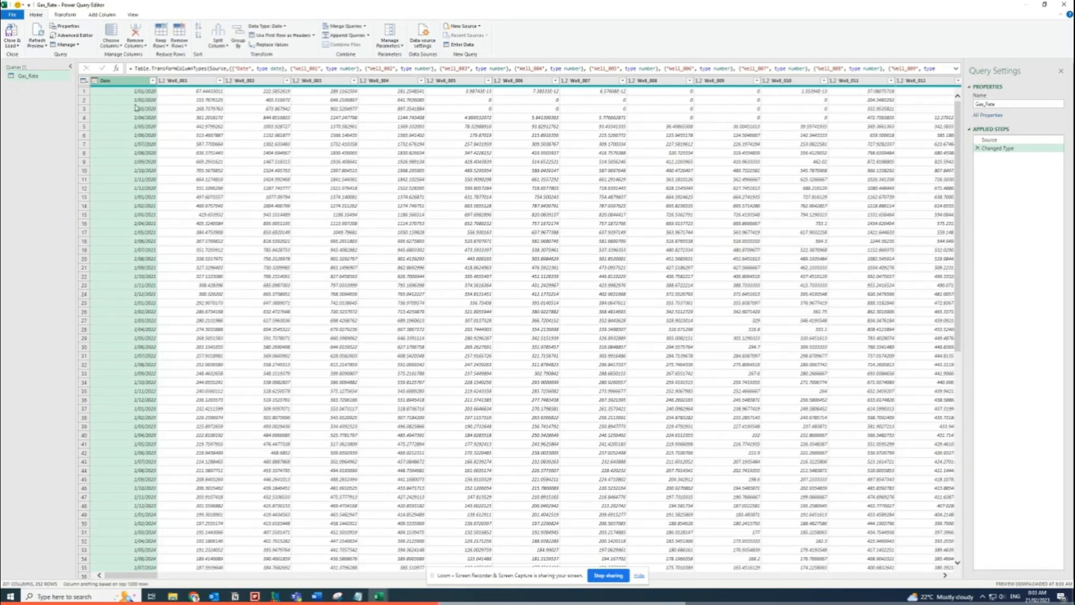
# - Unpivot all columns other than Date in the Gas_Rate query
pyautogui.moveTo(218, 89)
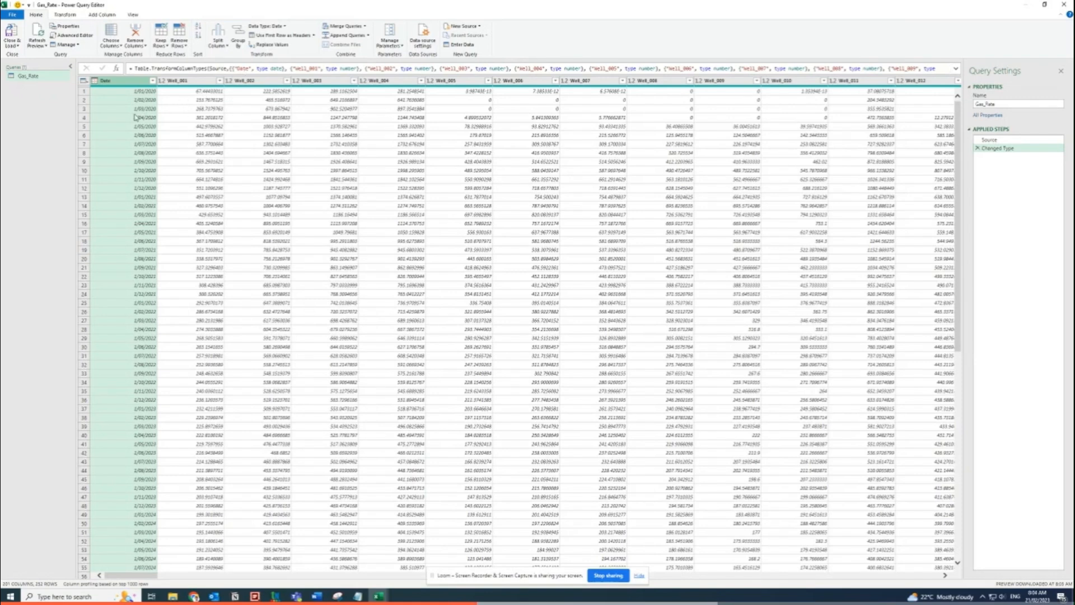
pyautogui.rightClick(126, 83)
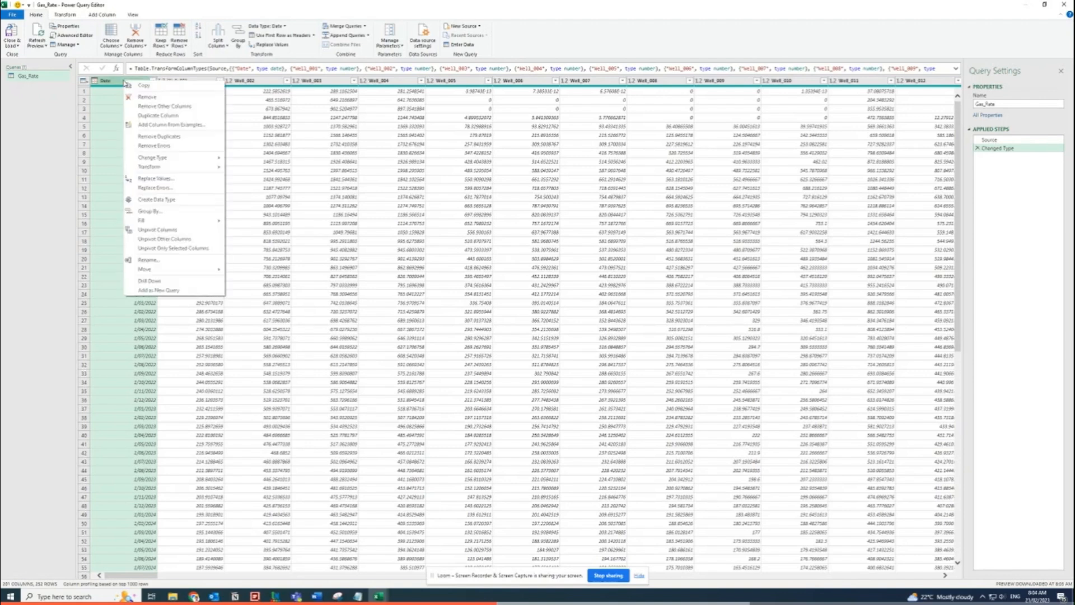
pyautogui.click(161, 239)
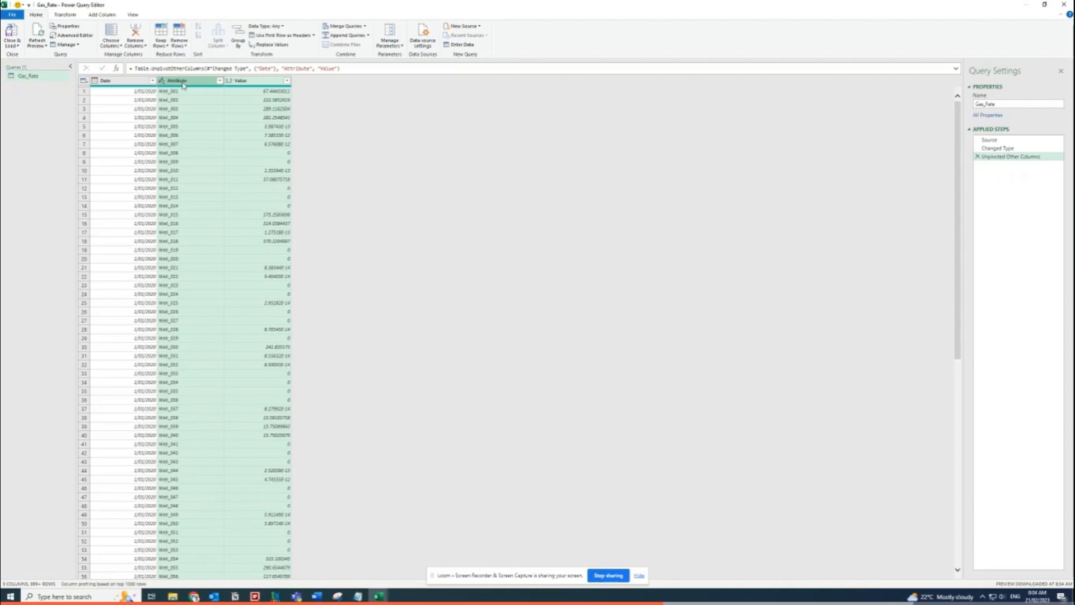
# - Rename the Attribute column to Well_Name and the Value column to Qg_MMscfd
pyautogui.doubleClick(184, 82)
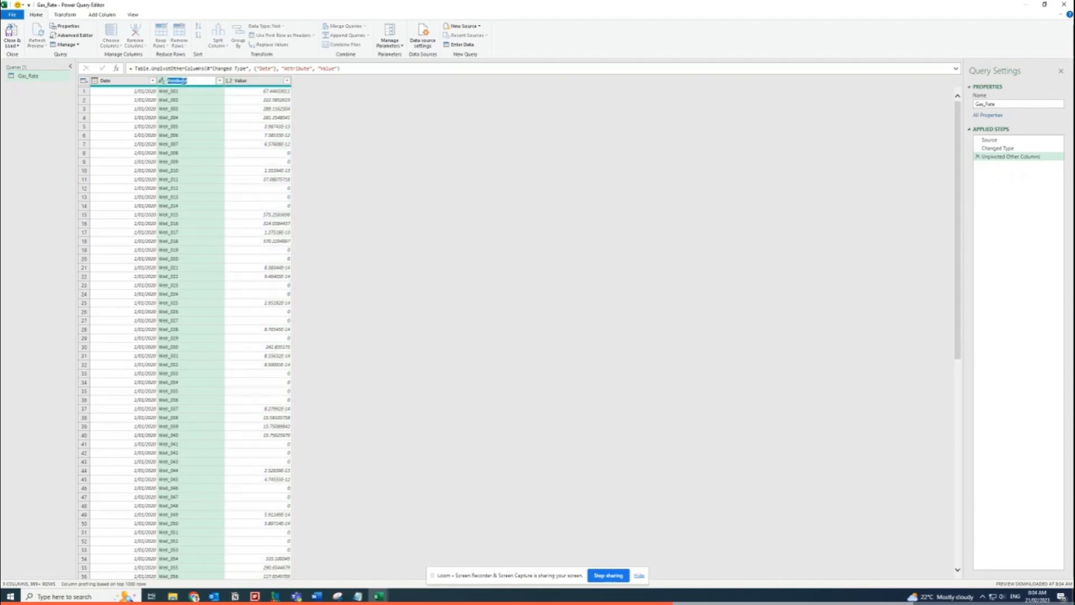
pyautogui.write('Well_Name')
pyautogui.press('Return')
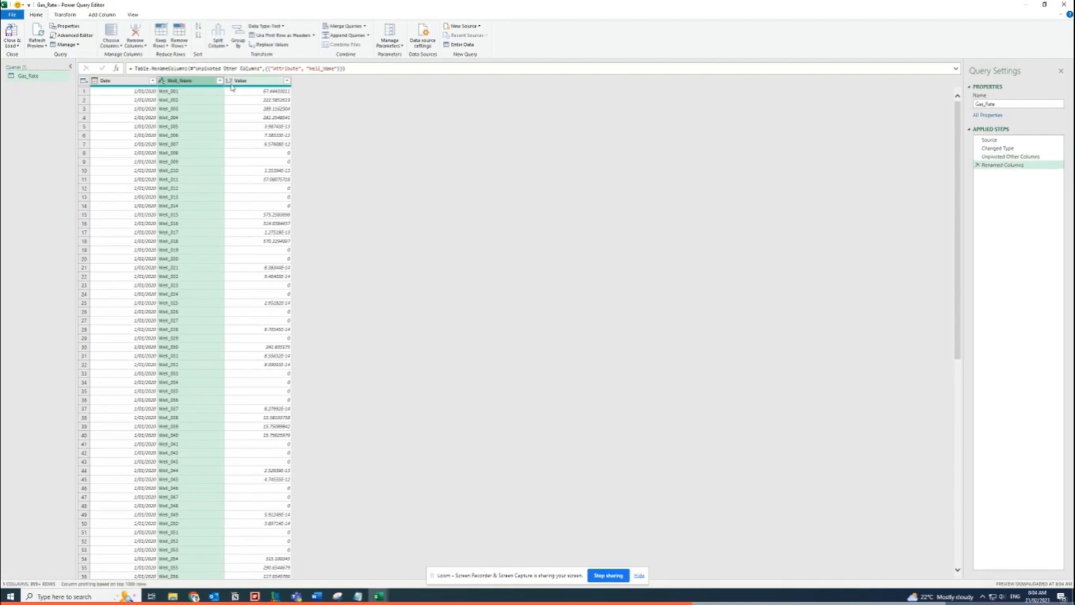
pyautogui.click(251, 81)
pyautogui.doubleClick(252, 82)
pyautogui.write('Gas_')
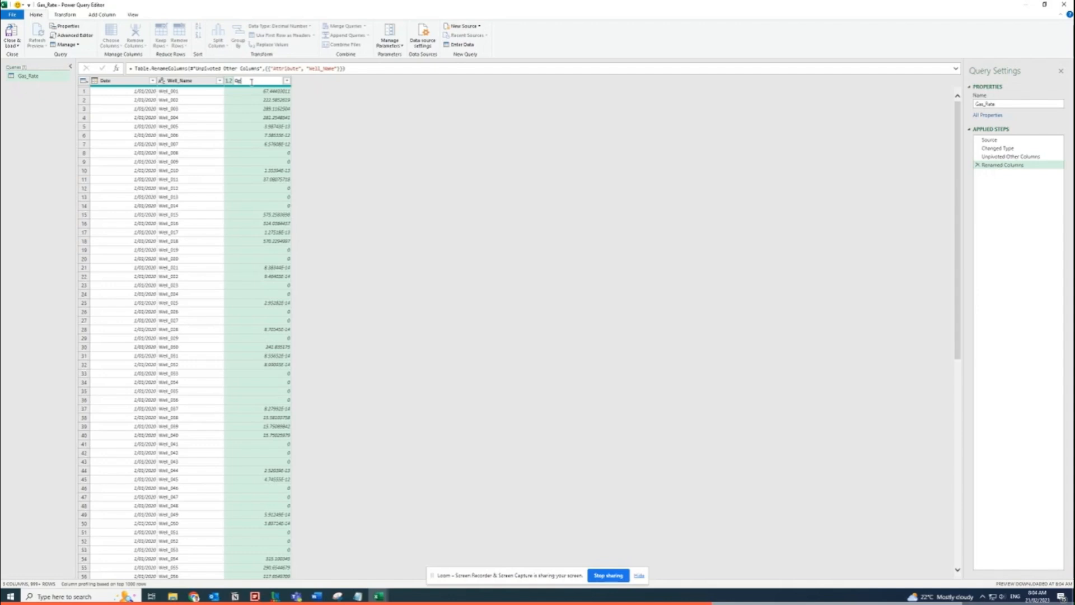
pyautogui.write('MMscfd')
pyautogui.press('Return')
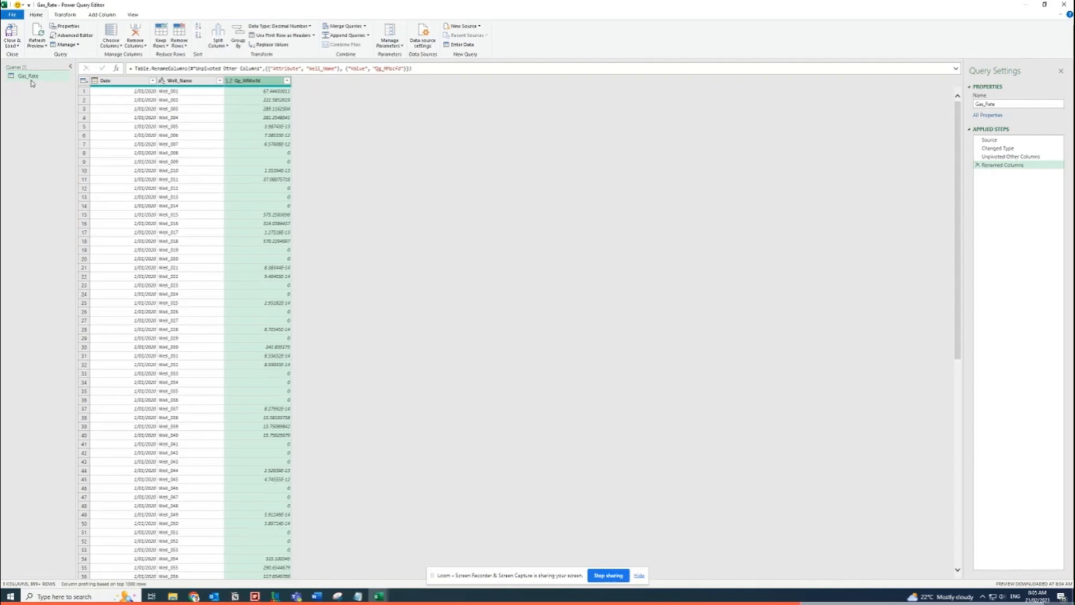
# - Close and load the Gas_Rate query as a connection only, adding its data to the Data Model
pyautogui.click(19, 46)
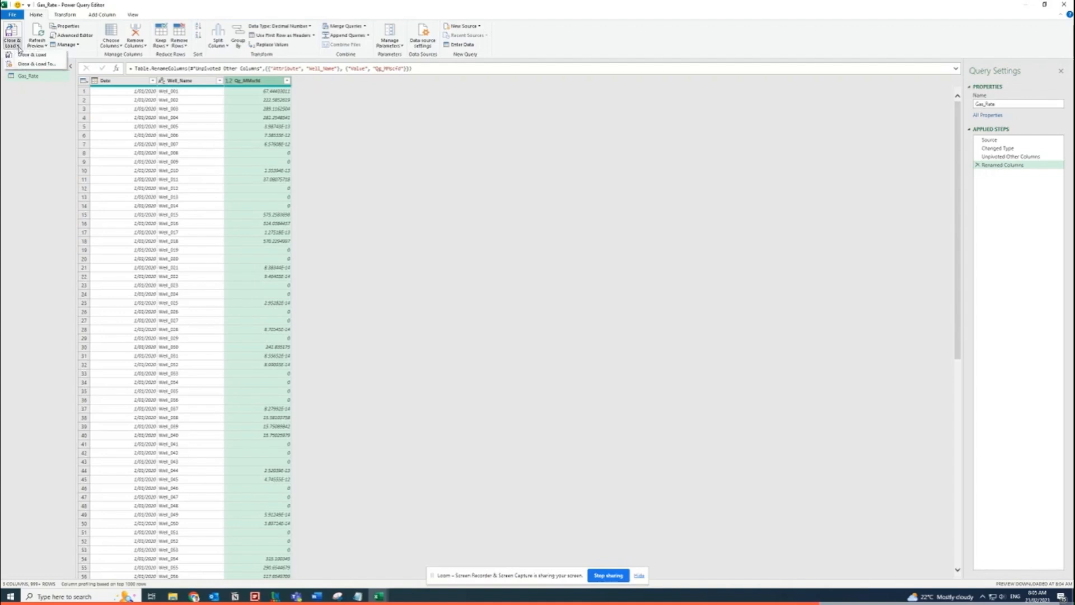
pyautogui.click(35, 64)
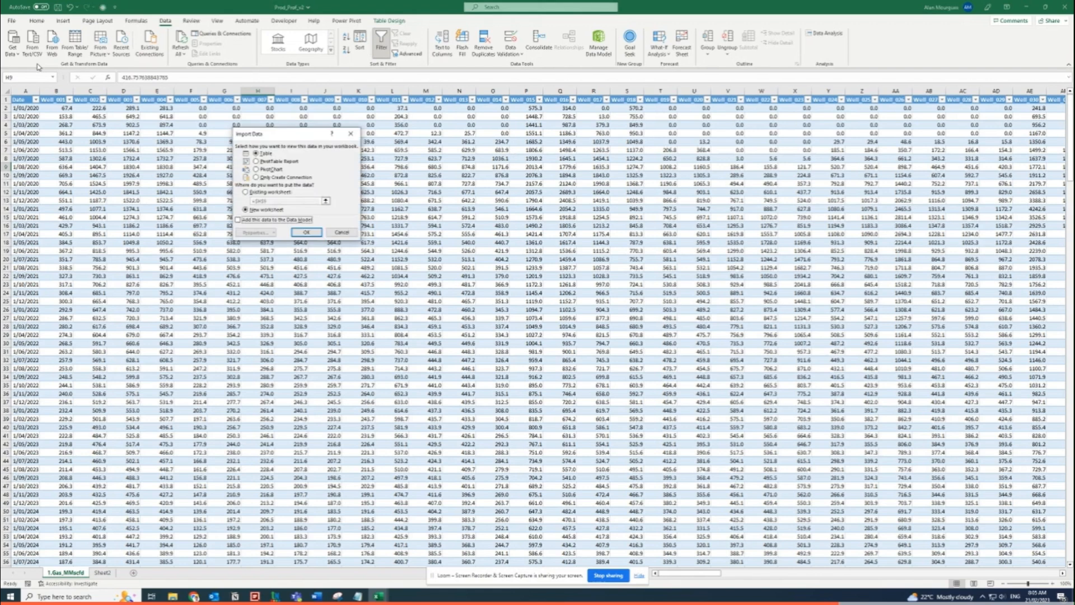
pyautogui.click(257, 177)
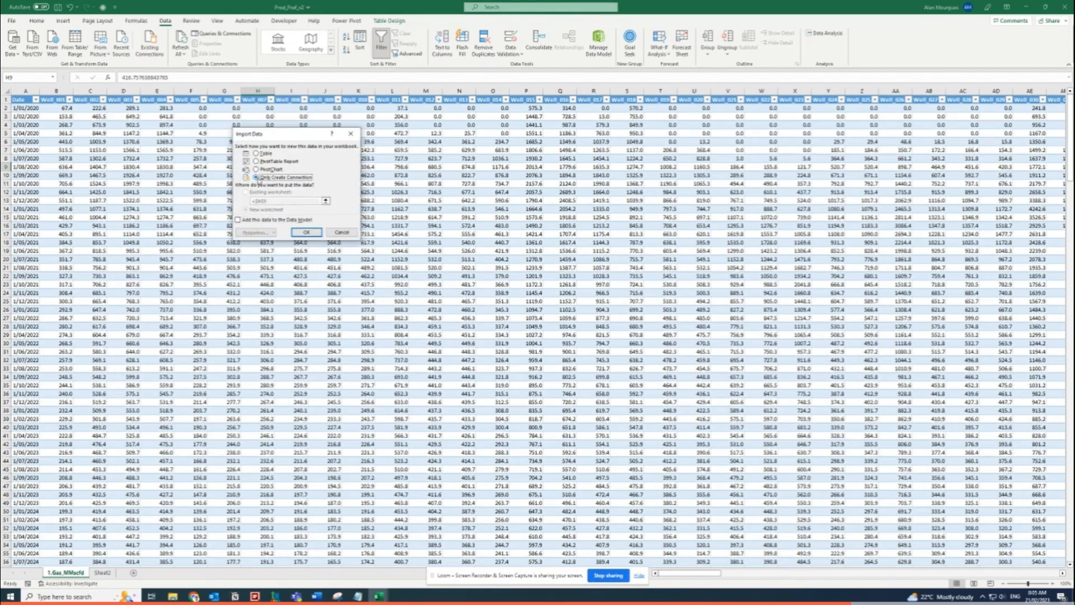
pyautogui.click(239, 221)
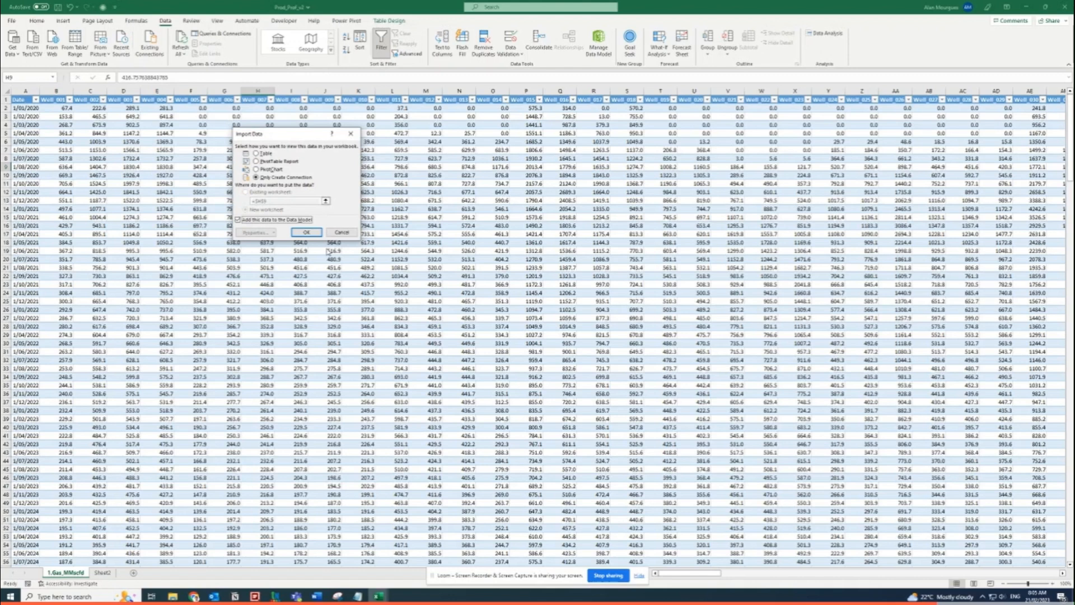
pyautogui.click(306, 232)
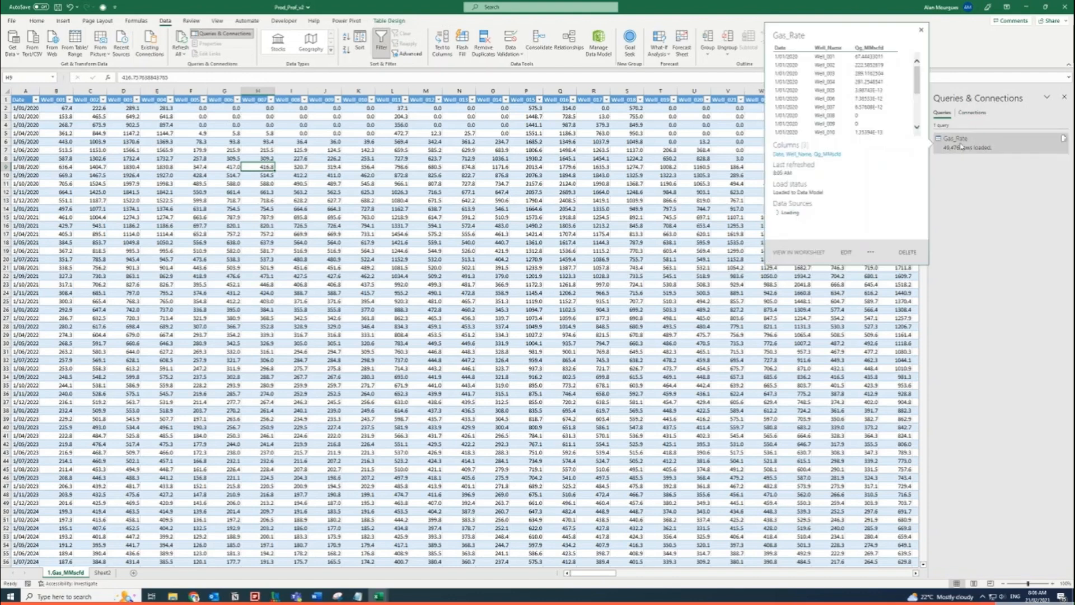
pyautogui.moveTo(950, 154)
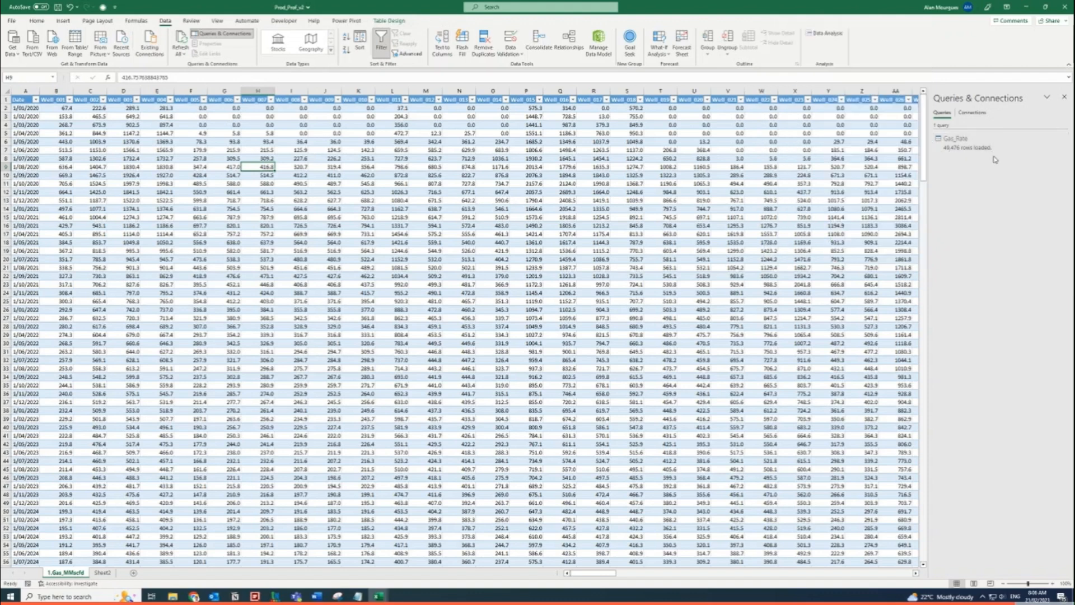
pyautogui.moveTo(995, 152)
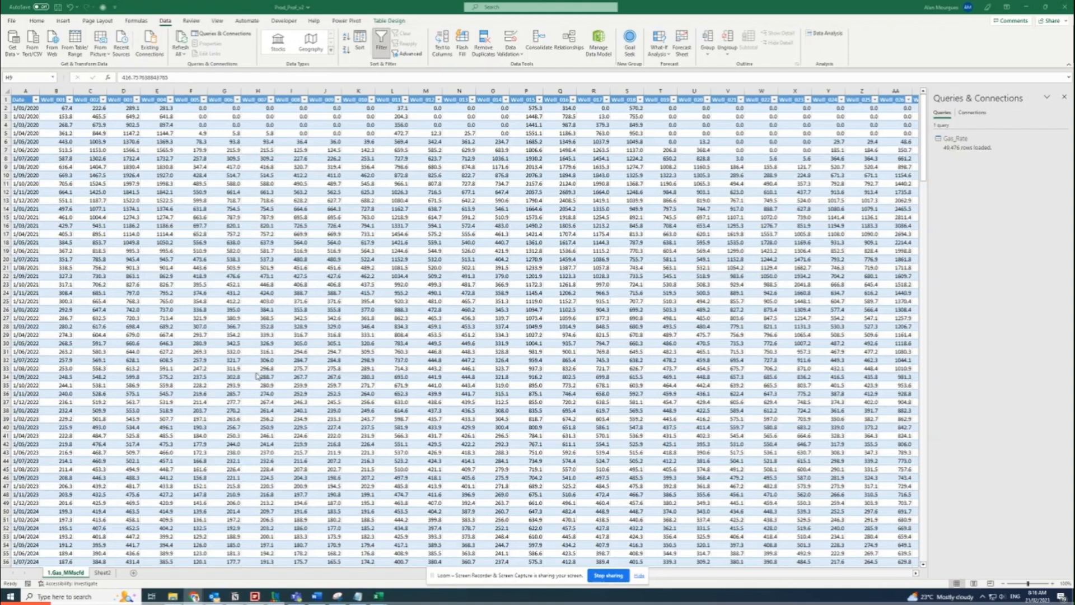
# - Rename the empty worksheet Sheet2 as 2.Playground
pyautogui.click(104, 572)
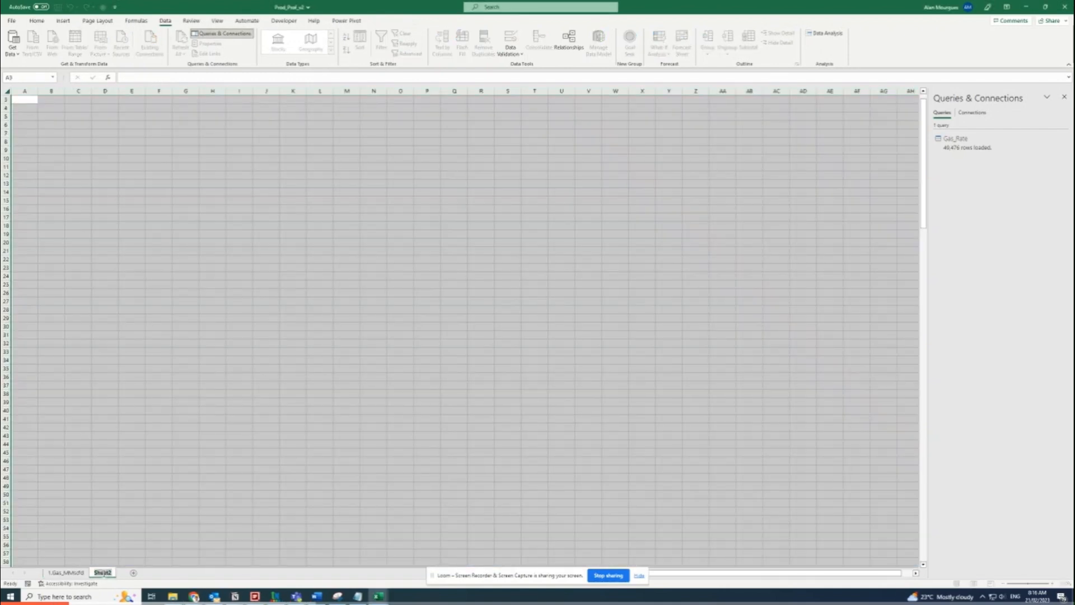
pyautogui.write('2.Playground')
pyautogui.click(144, 483)
# - Insert a PivotChart at cell B4 from the workbook's Data Model and move the chart so its corner sits near cell B5
pyautogui.click(53, 109)
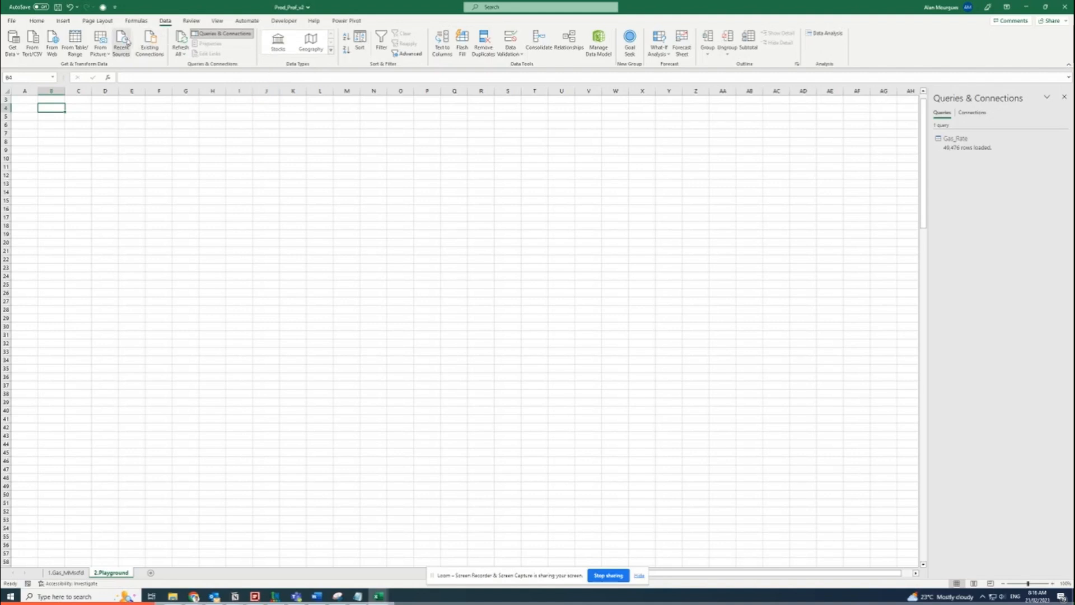
pyautogui.click(63, 21)
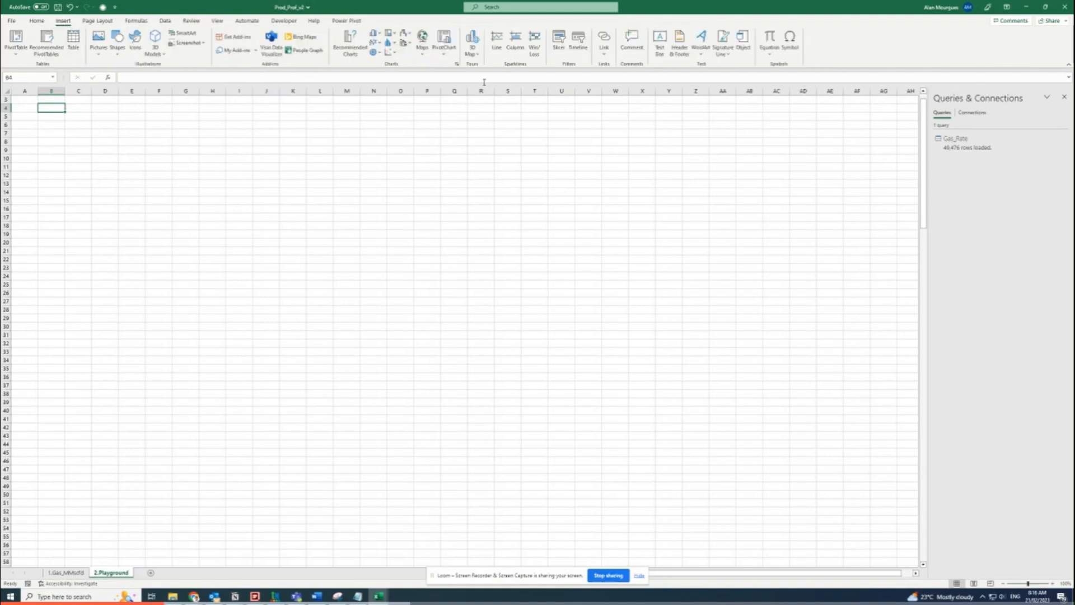
pyautogui.click(444, 38)
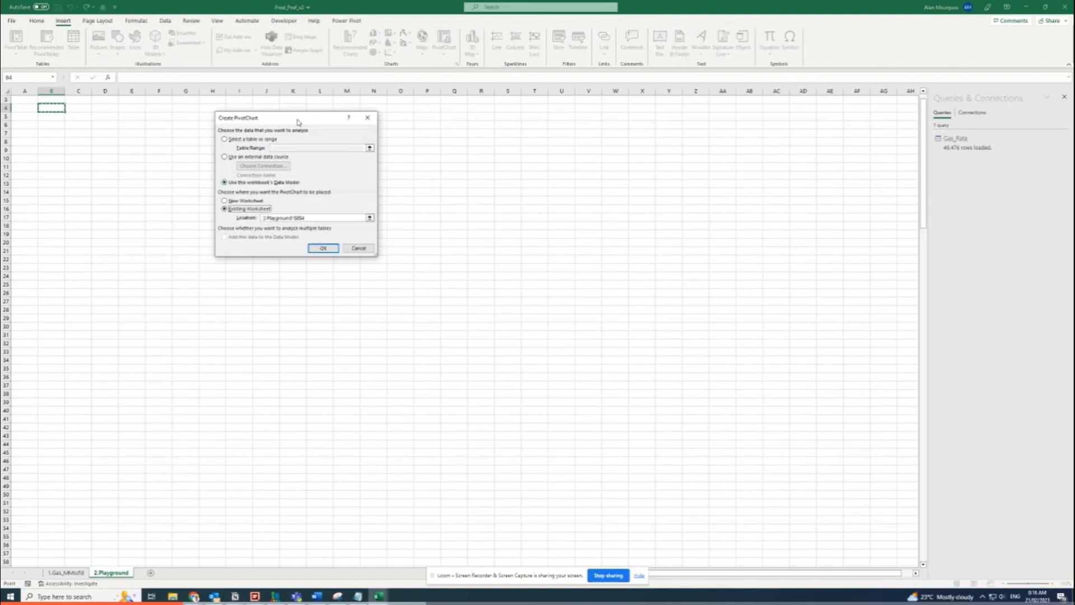
pyautogui.moveTo(300, 122); pyautogui.dragTo(199, 122)
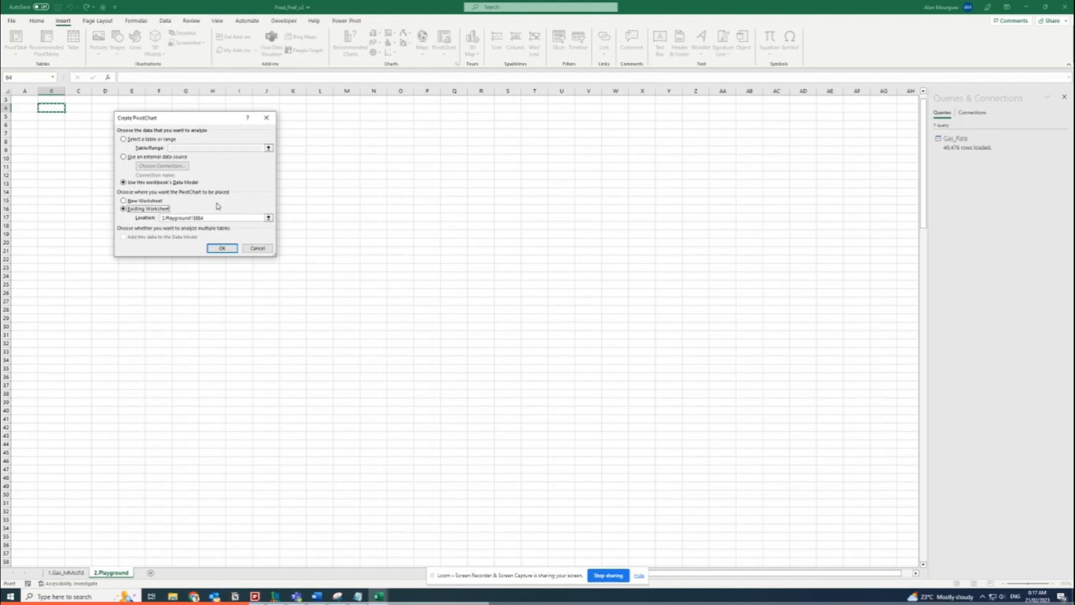
pyautogui.click(224, 250)
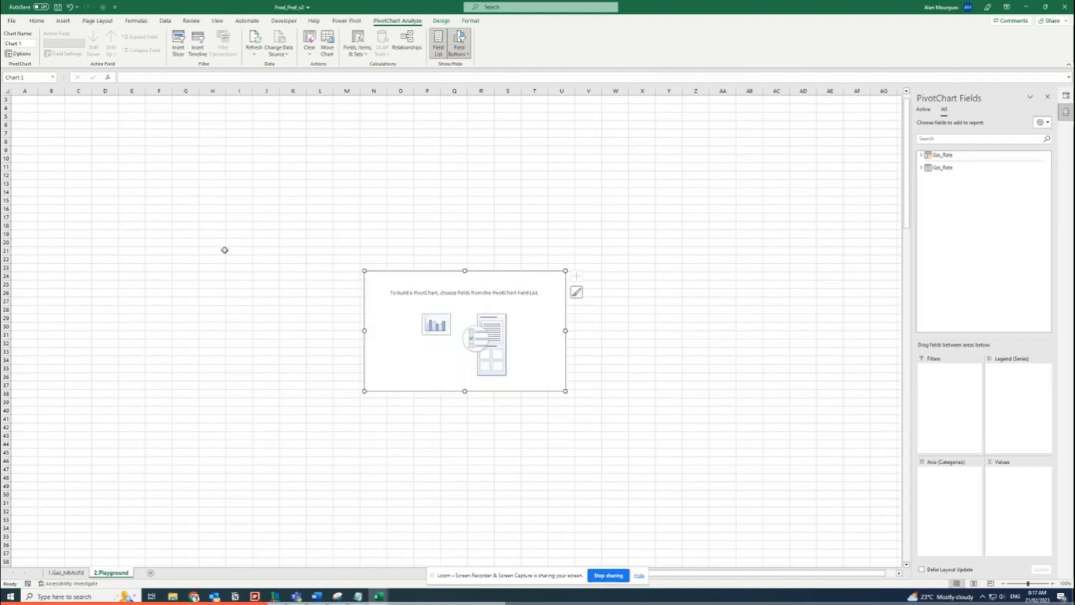
pyautogui.moveTo(461, 294); pyautogui.dragTo(103, 123)
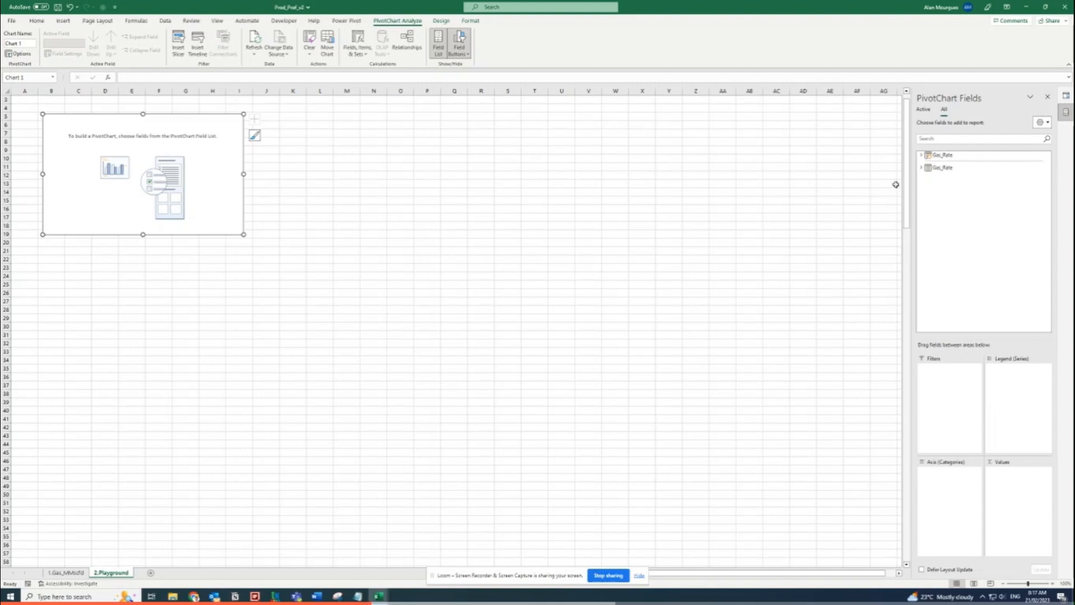
# - Examine the fields of both Gas_Rate tables in the PivotChart field list, leaving only the unpivoted table expanded
pyautogui.click(931, 160)
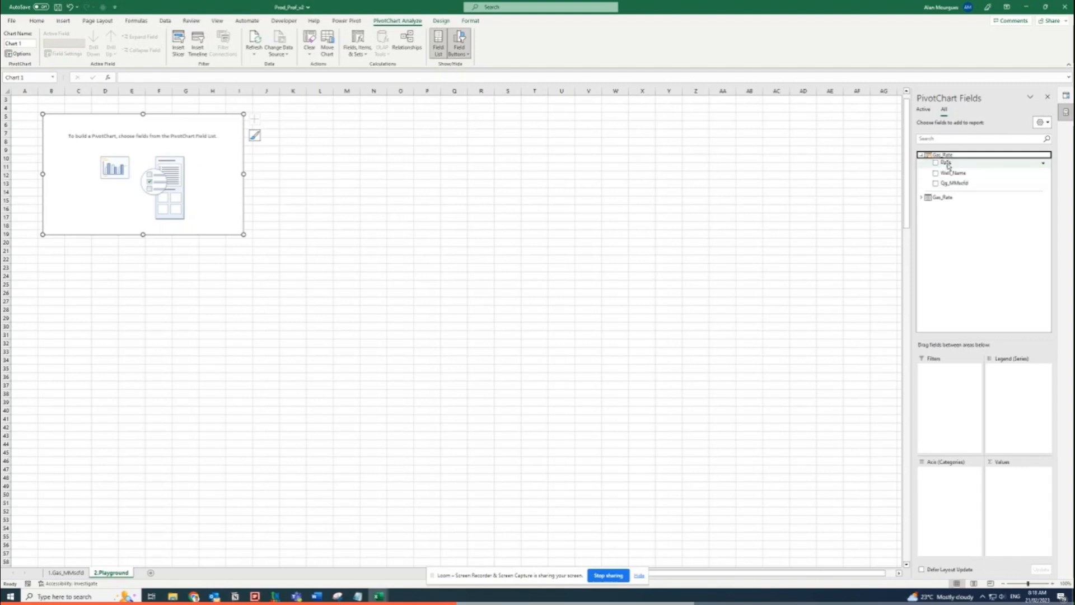
pyautogui.click(921, 197)
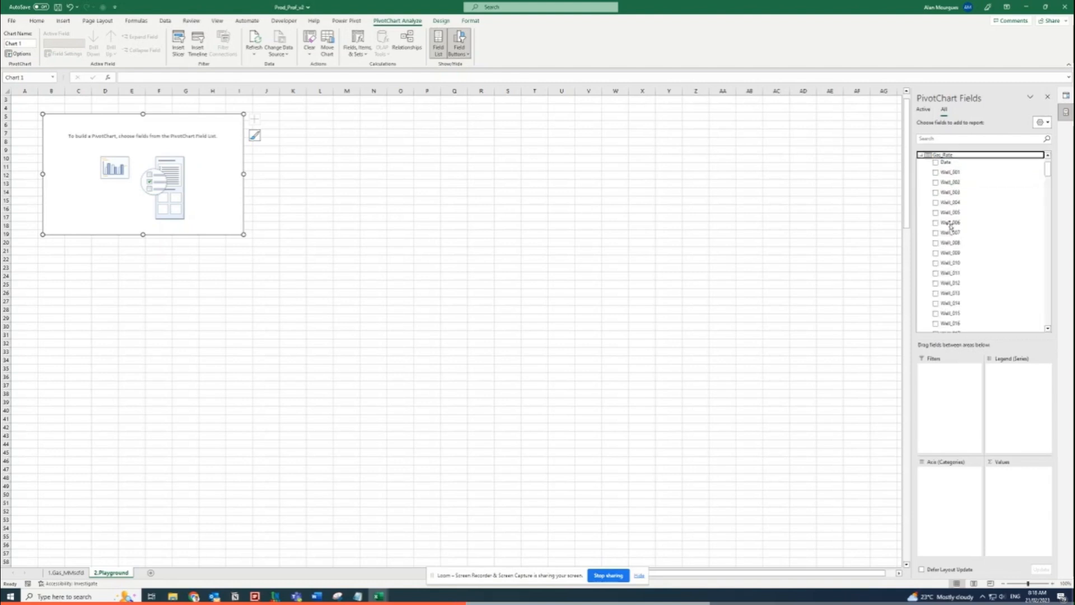
pyautogui.scroll(2, 1047, 177)
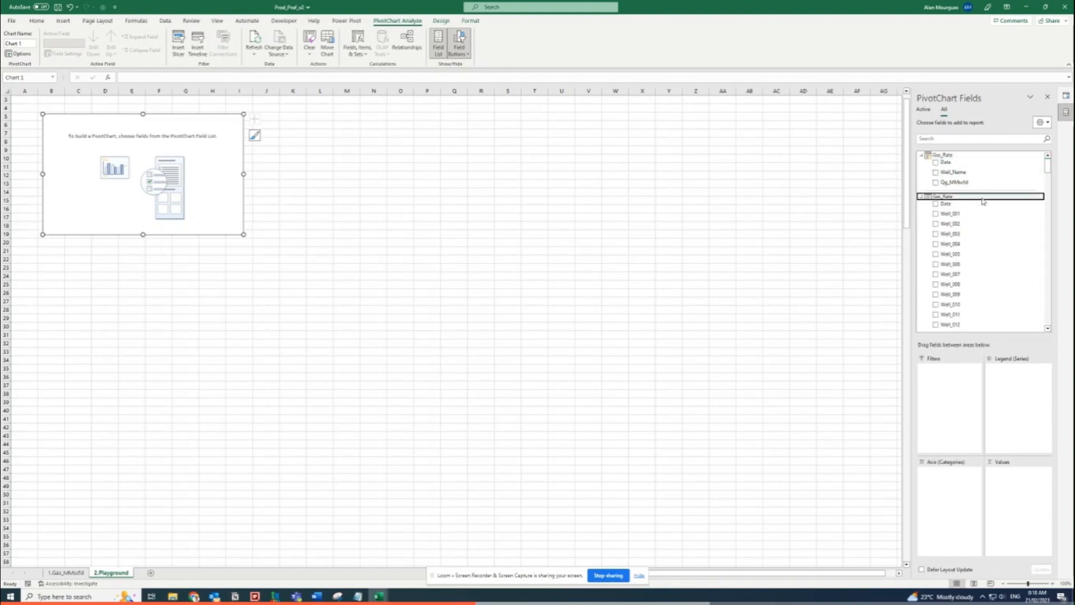
pyautogui.click(921, 197)
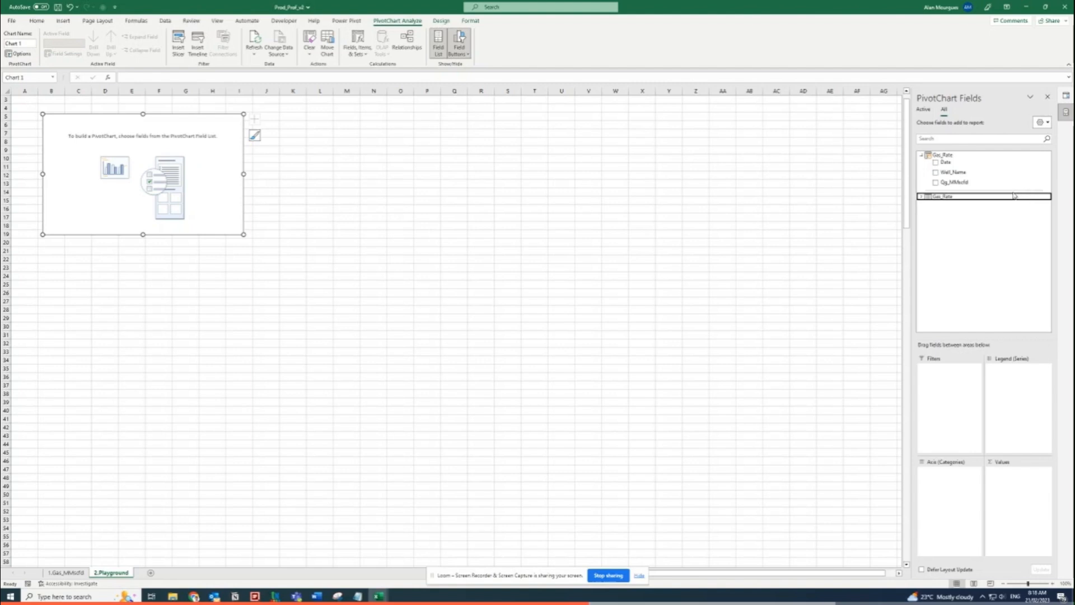
# - Build the PivotChart from the unpivoted Gas_Rate table with Date on the axis, Qg_MMscfd as values and Well_Name as legend series
pyautogui.moveTo(947, 163); pyautogui.dragTo(952, 480)
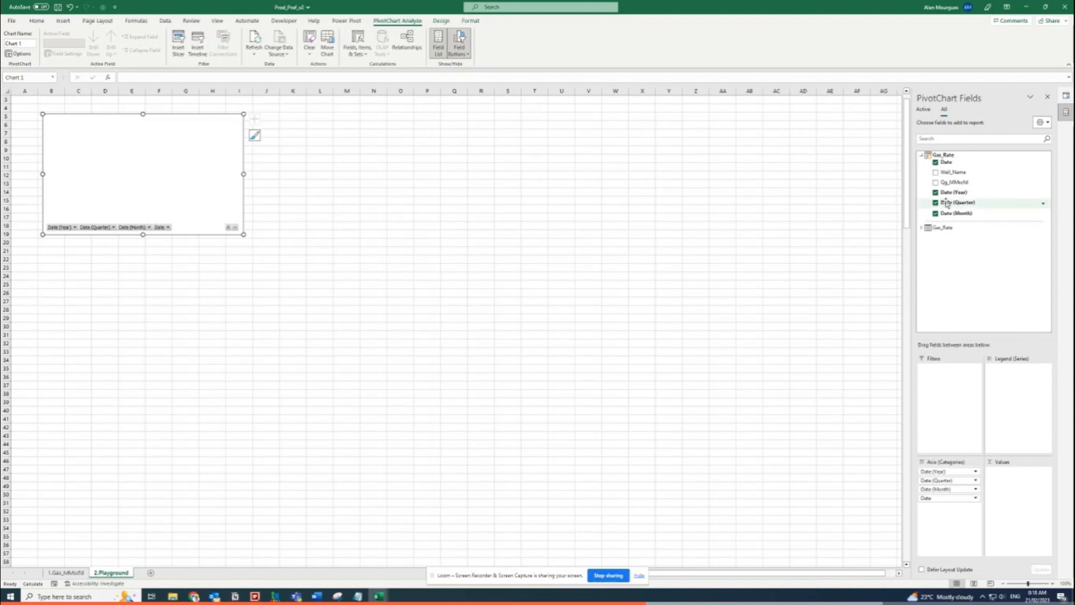
pyautogui.moveTo(948, 184); pyautogui.dragTo(1018, 485)
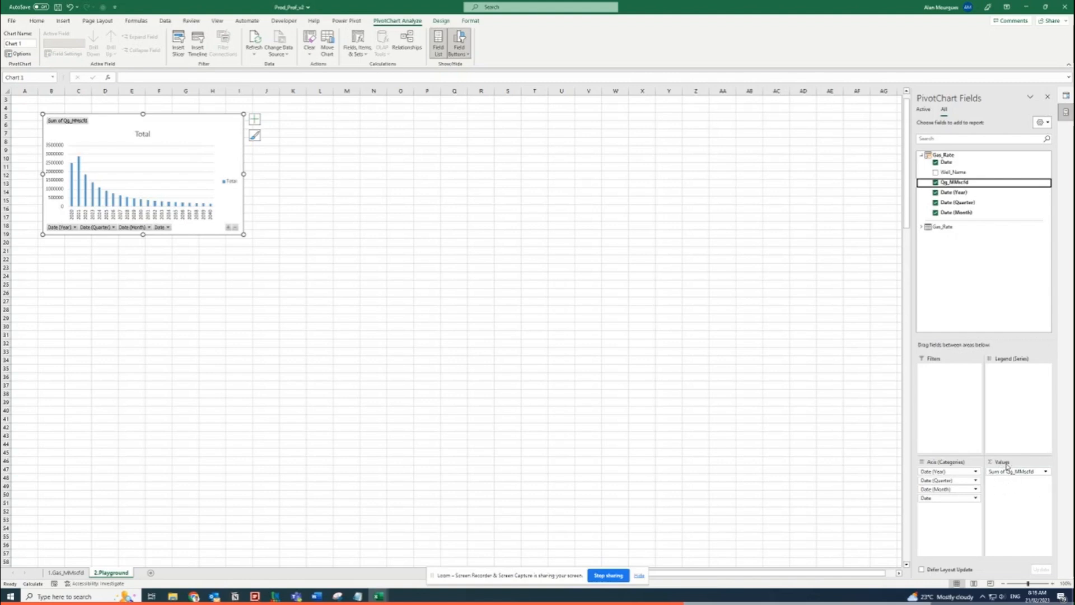
pyautogui.moveTo(952, 171); pyautogui.dragTo(1015, 392)
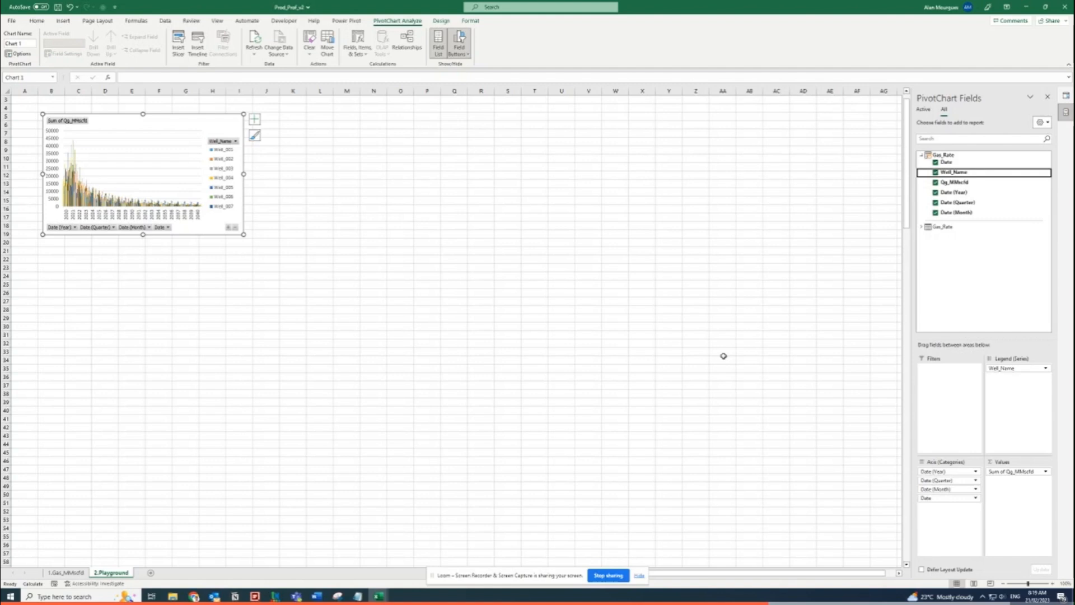
# - Enlarge the PivotChart to reach about column S, row 45, and change its chart type to Line
pyautogui.moveTo(244, 236); pyautogui.dragTo(526, 461)
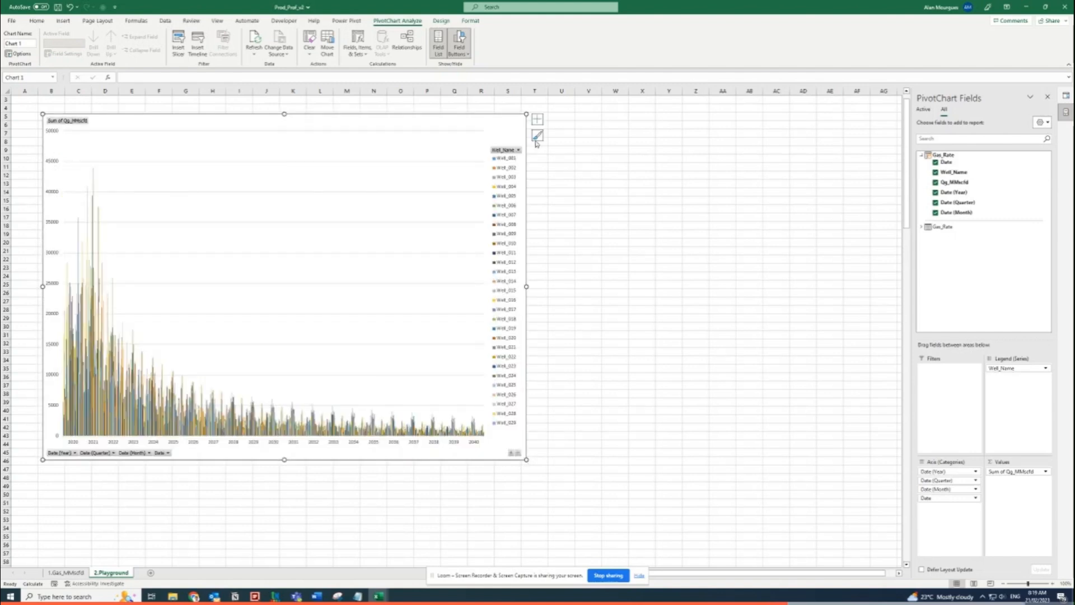
pyautogui.rightClick(505, 123)
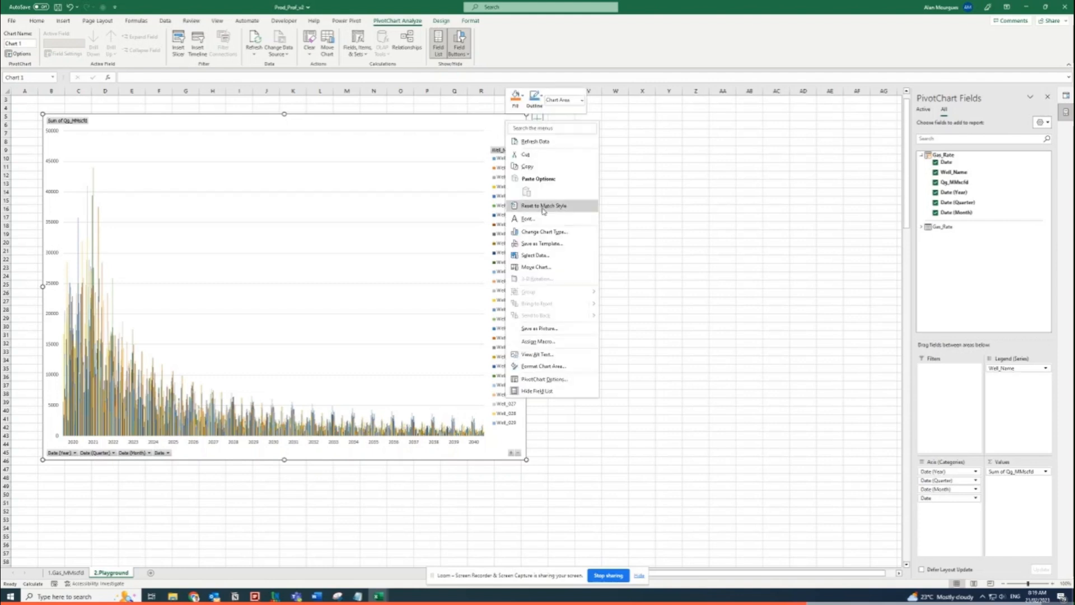
pyautogui.click(543, 231)
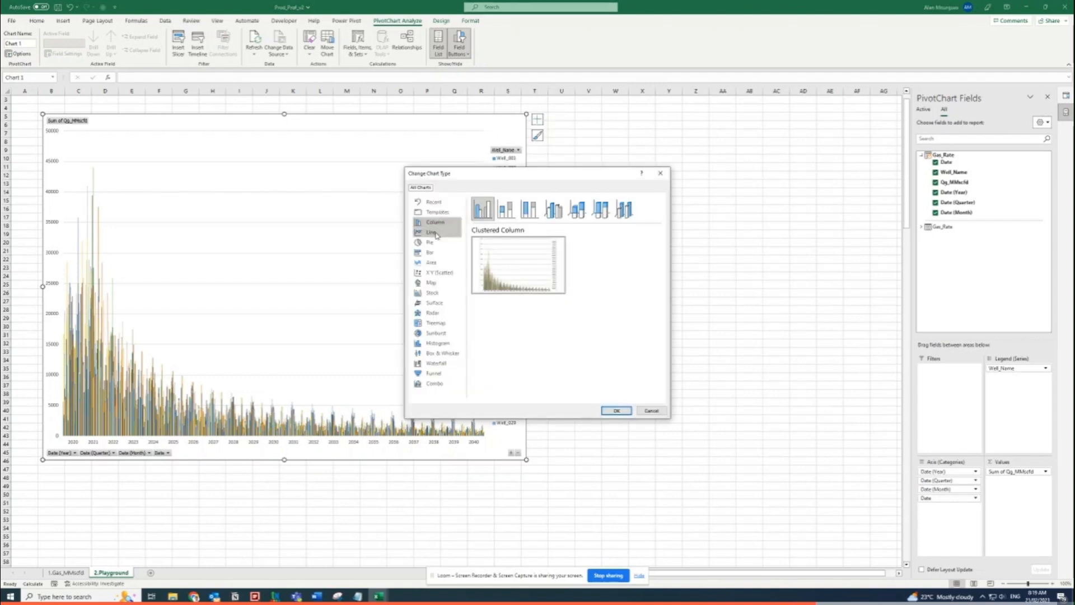
pyautogui.click(439, 232)
pyautogui.click(616, 411)
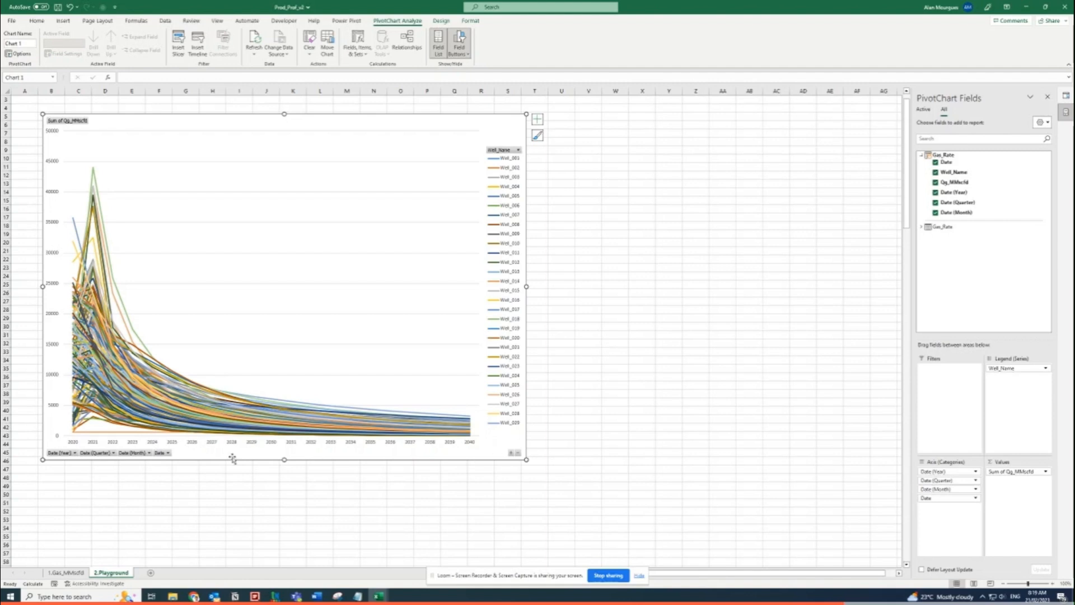
# - Hide all field buttons on the chart and add only a vertical axis title reading Qg_MMscfd
pyautogui.rightClick(130, 454)
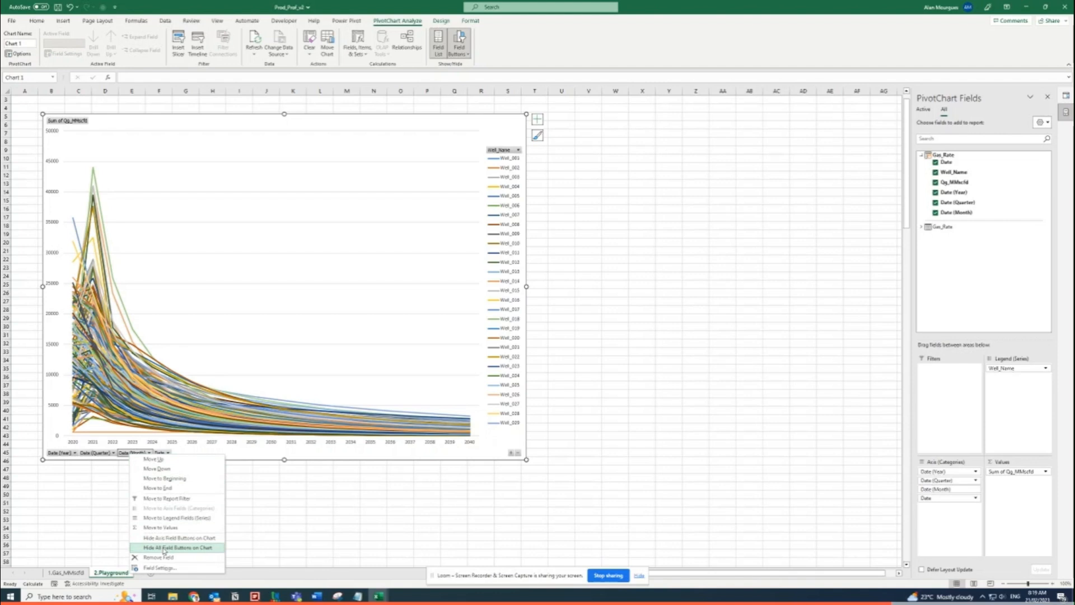
pyautogui.click(182, 549)
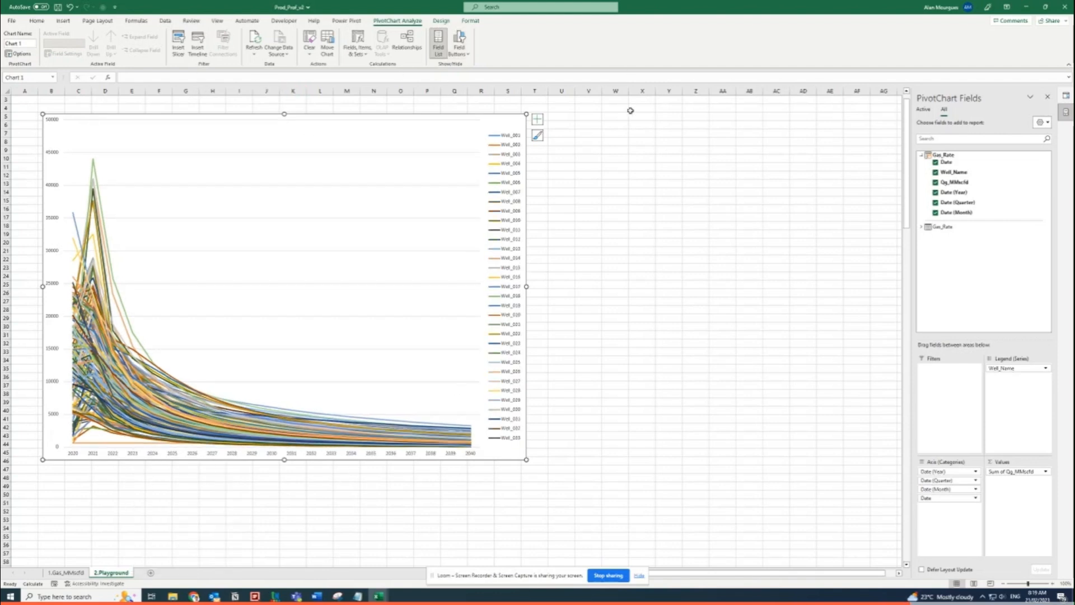
pyautogui.click(538, 120)
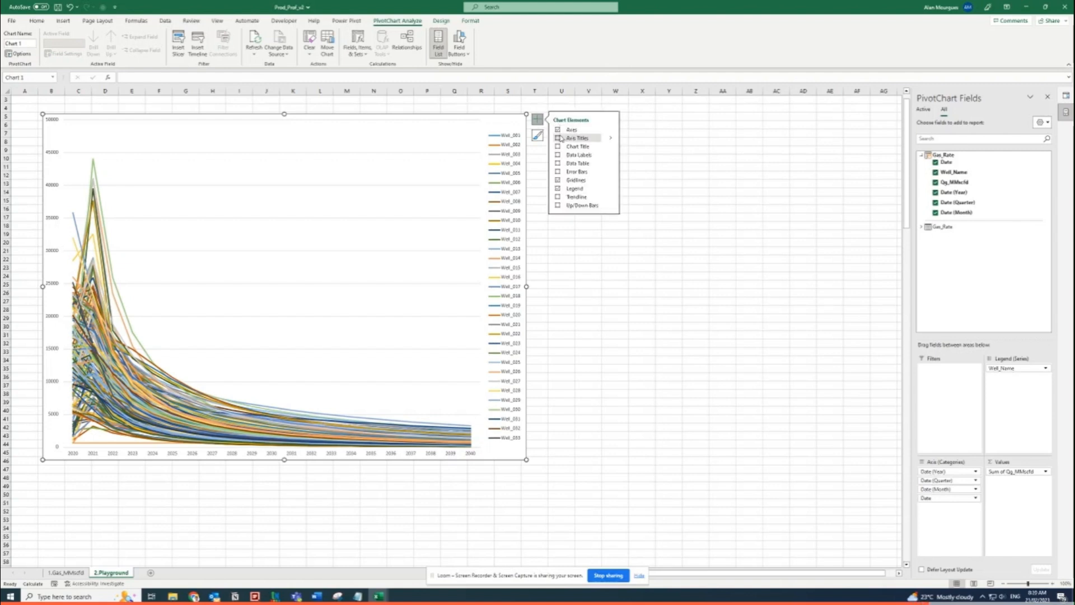
pyautogui.click(559, 138)
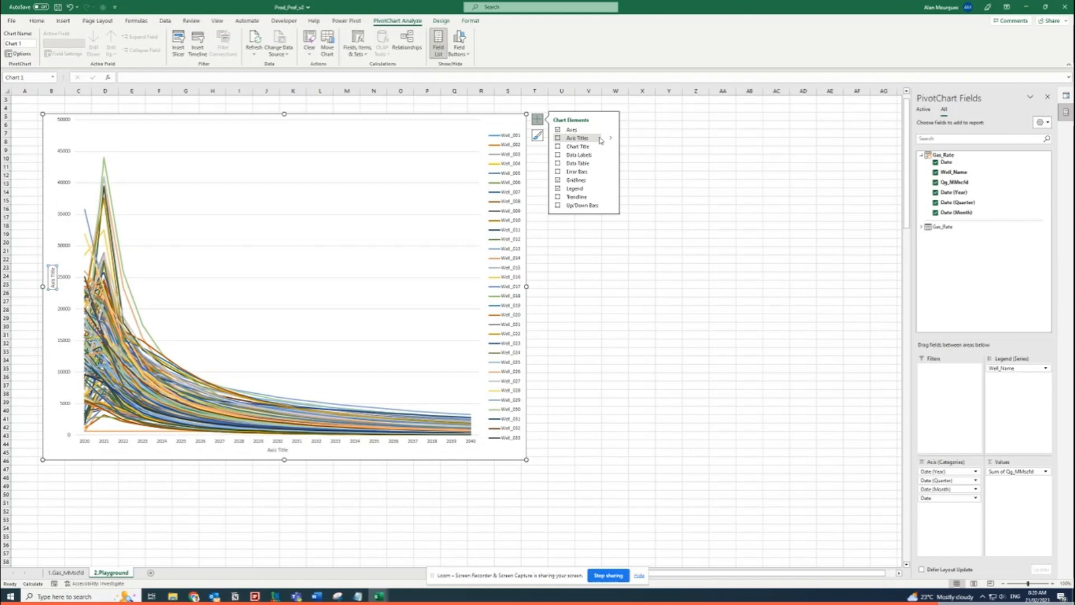
pyautogui.click(611, 139)
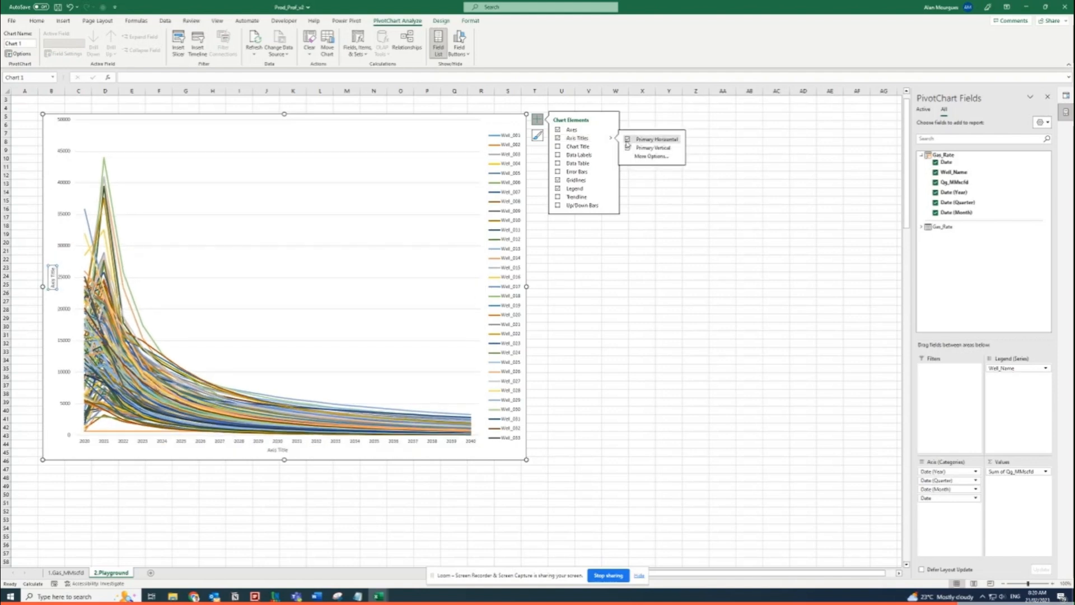
pyautogui.click(650, 140)
pyautogui.tripleClick(53, 288)
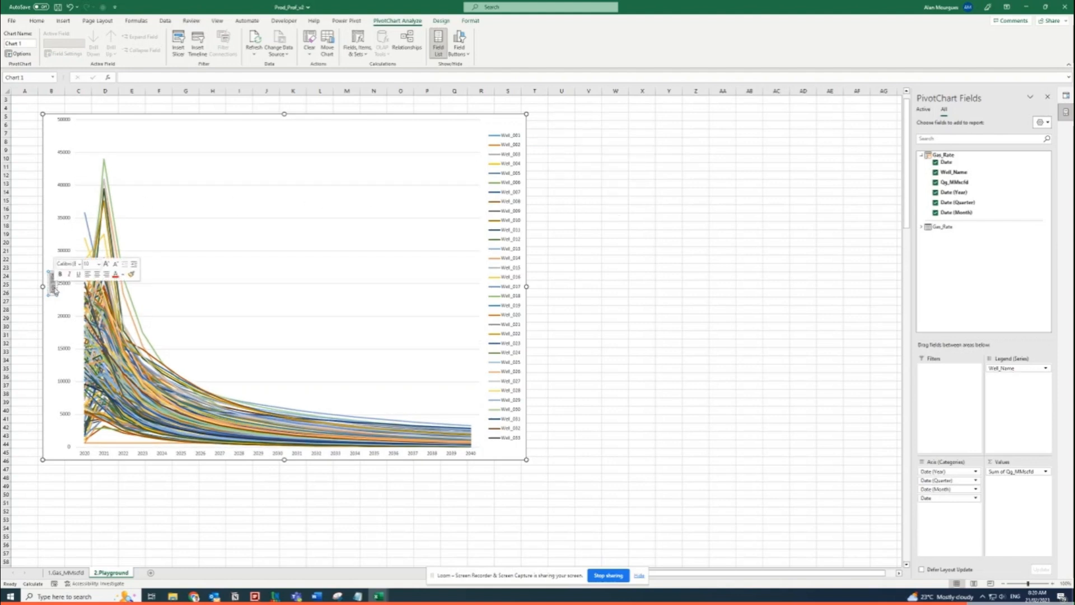
pyautogui.write('Qg_MMscfd')
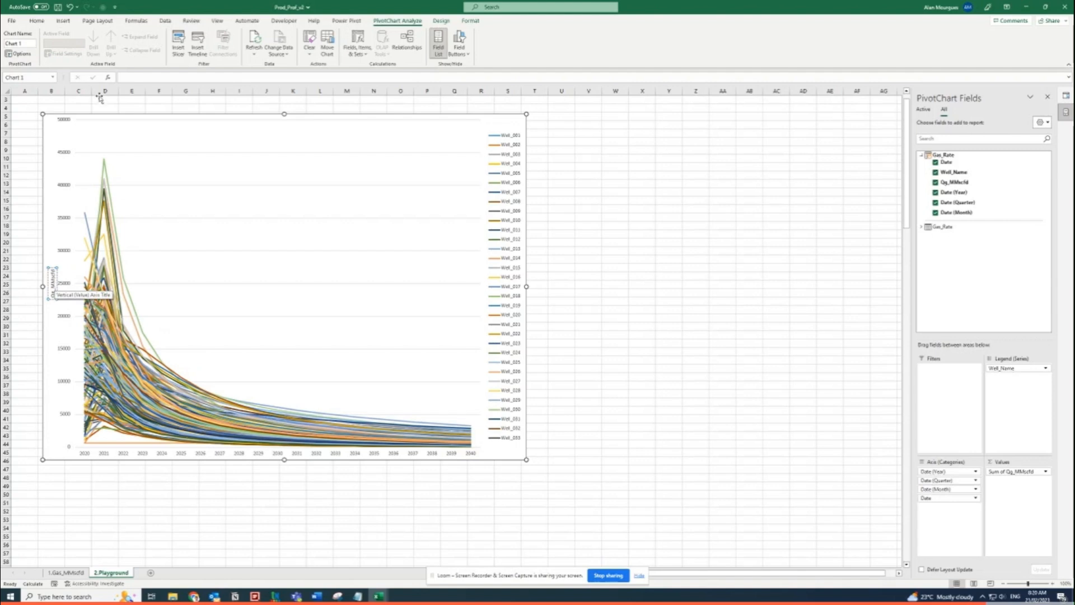
# - Increase the font size of the whole chart to 20 and enlarge the chart to about column U, row 48
pyautogui.click(46, 123)
pyautogui.click(45, 22)
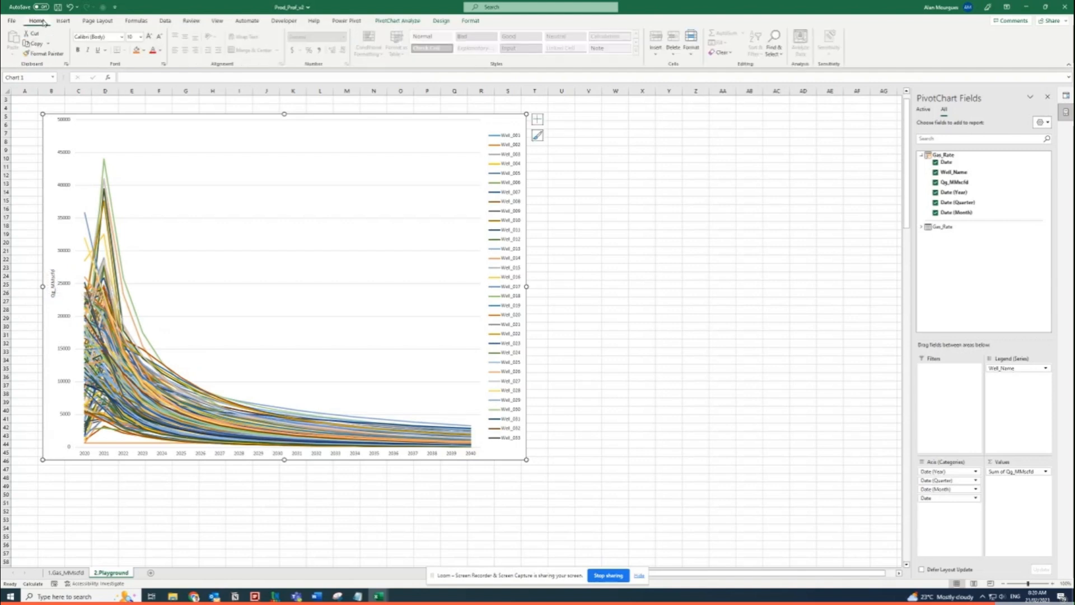
pyautogui.click(152, 37)
pyautogui.click(153, 36)
pyautogui.click(152, 37)
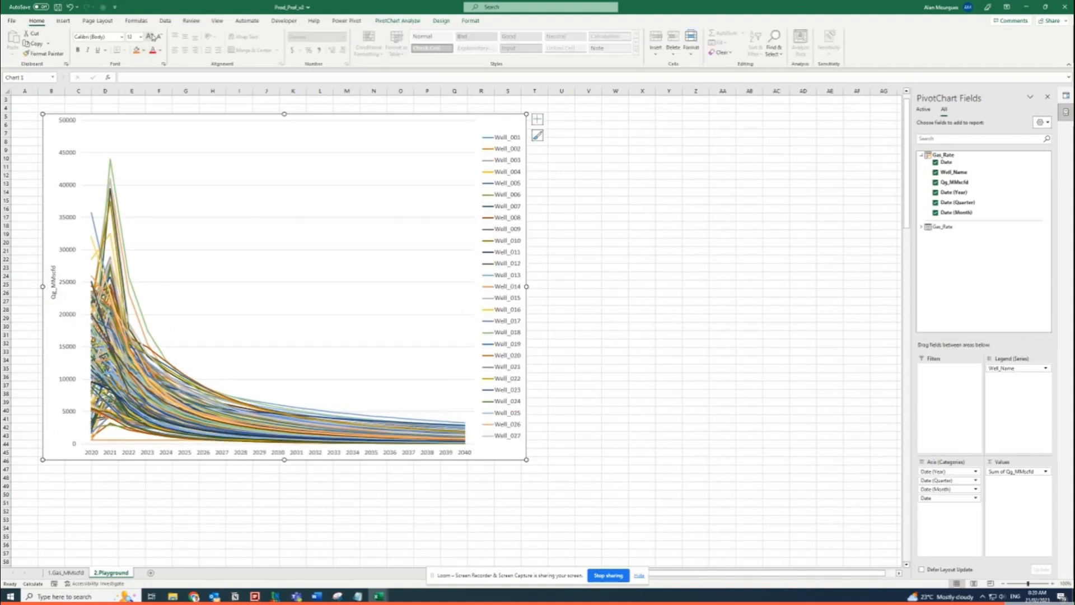
pyautogui.click(153, 37)
pyautogui.click(153, 37)
pyautogui.click(152, 37)
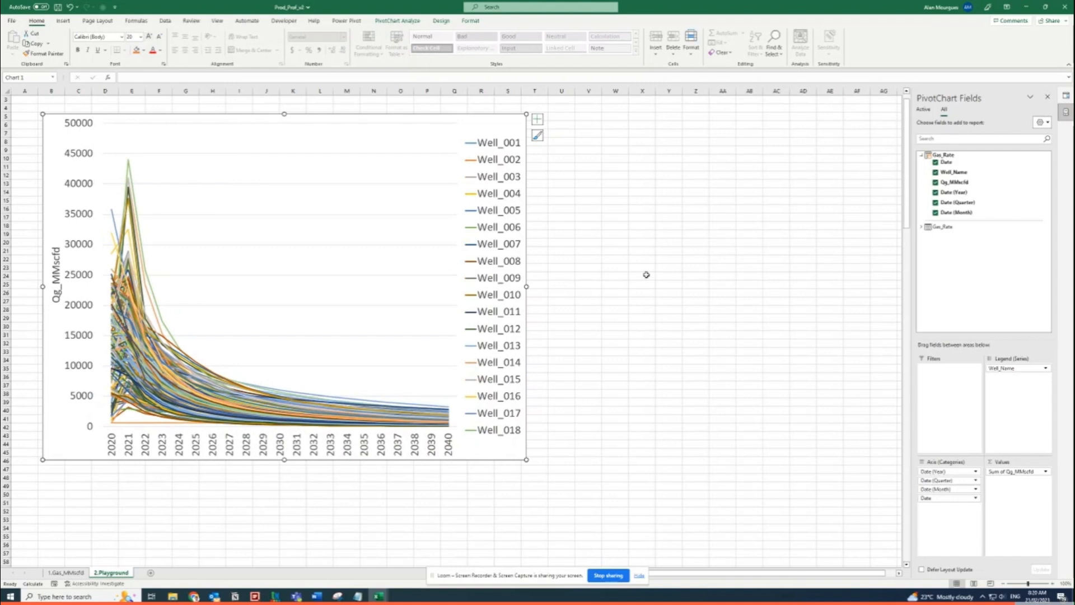
pyautogui.moveTo(527, 459); pyautogui.dragTo(583, 480)
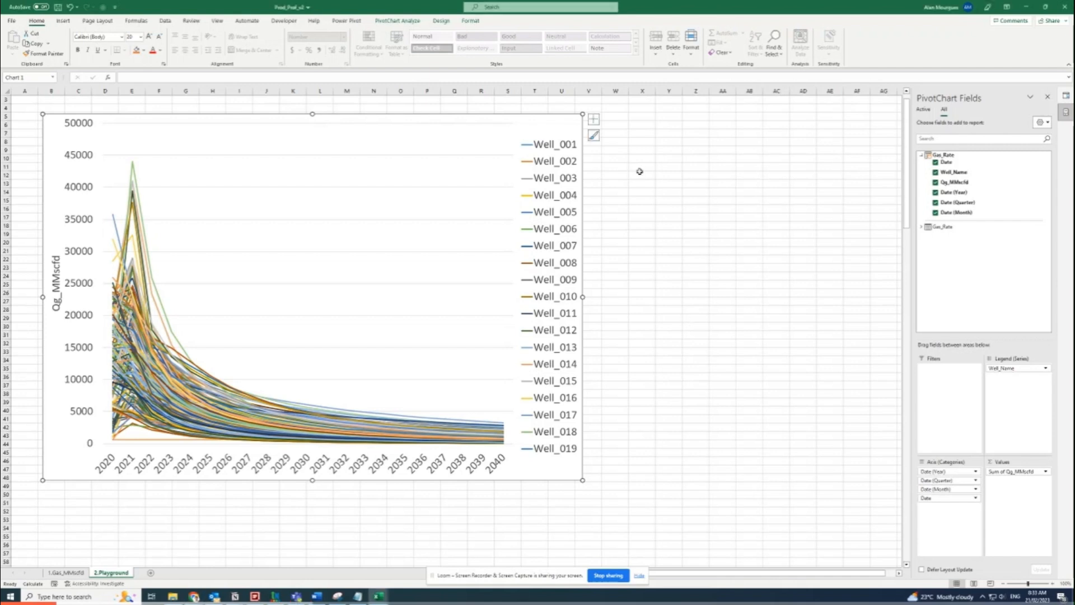
# - Deselect and reselect the PivotChart, and toggle its field list off and back on
pyautogui.click(640, 172)
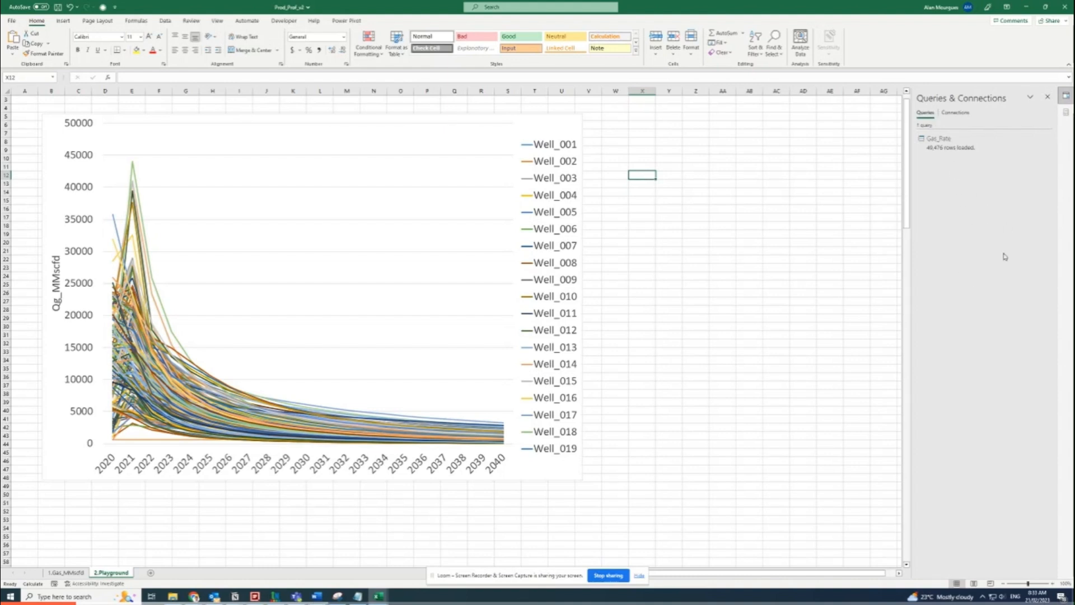
pyautogui.click(576, 124)
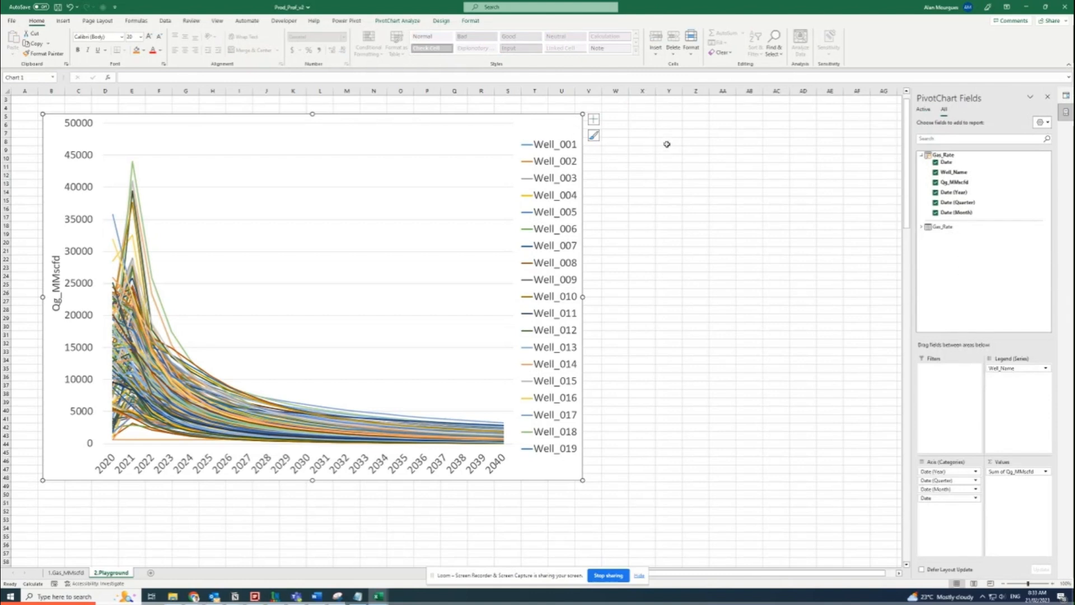
pyautogui.click(391, 22)
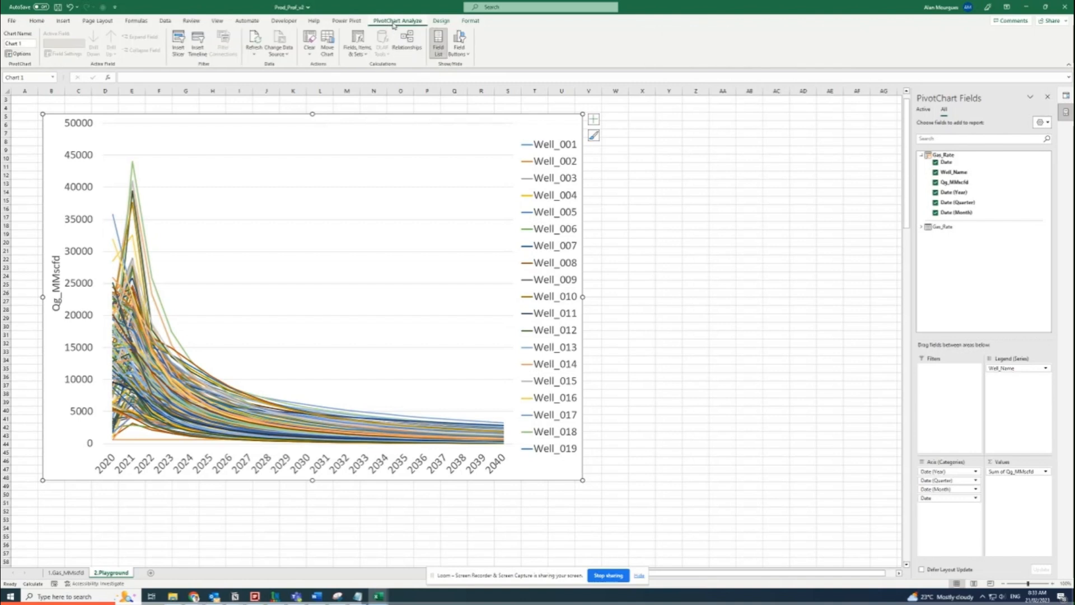
pyautogui.click(438, 41)
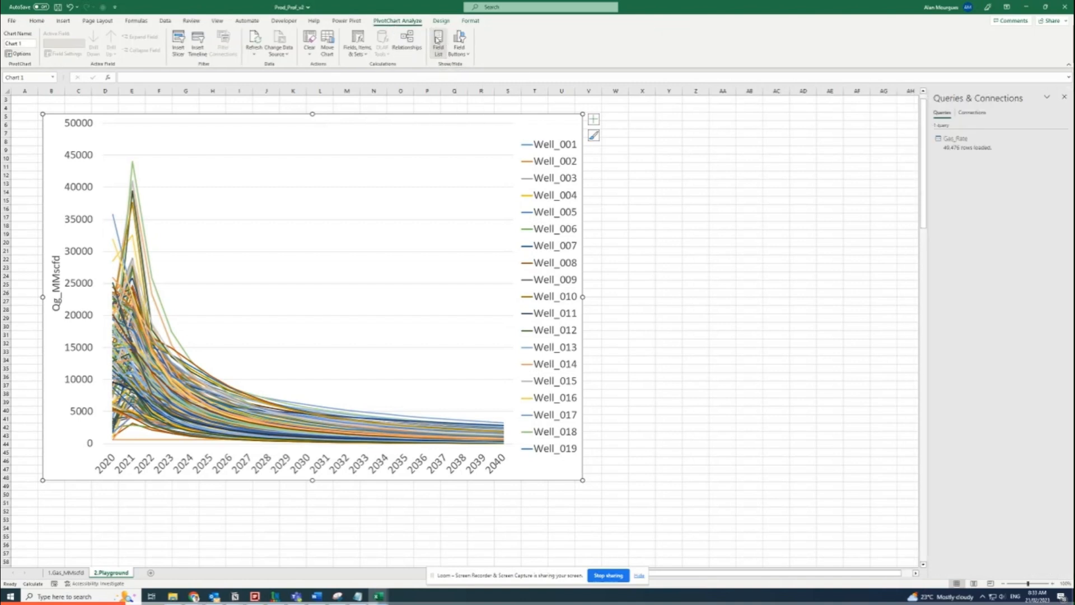
pyautogui.click(439, 40)
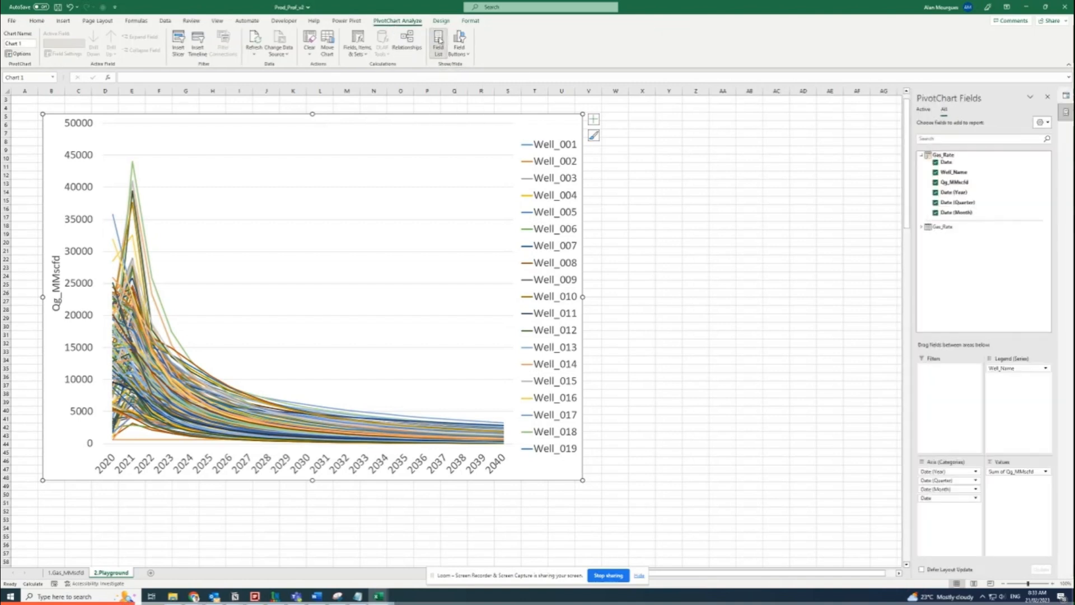
pyautogui.click(439, 40)
pyautogui.click(439, 40)
# - Toggle the PivotChart's field buttons on and off, leaving them hidden
pyautogui.click(459, 39)
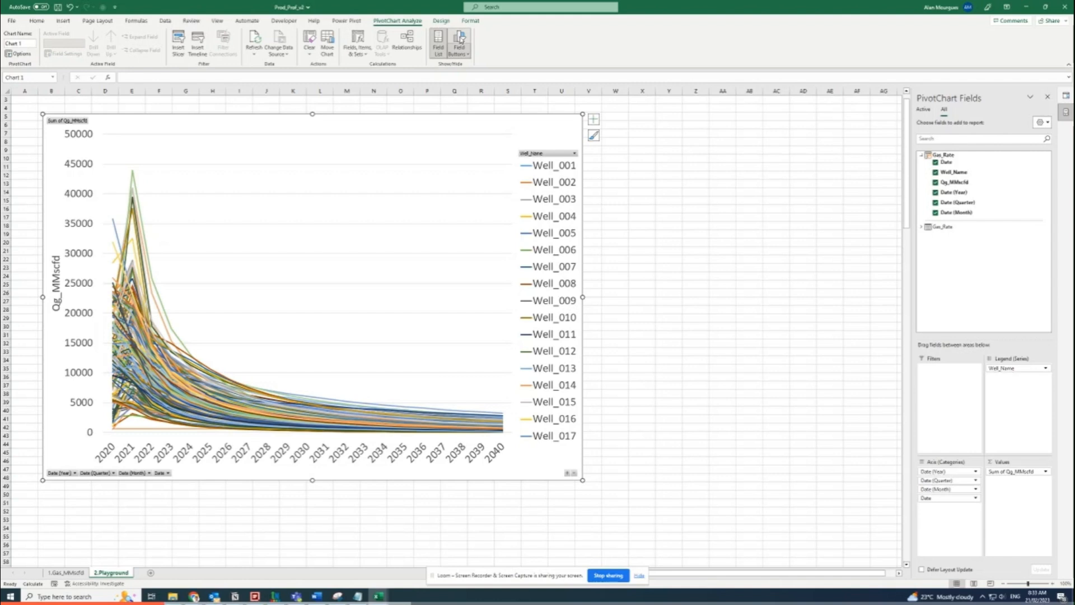
pyautogui.click(459, 40)
pyautogui.click(459, 39)
pyautogui.click(459, 40)
pyautogui.click(460, 38)
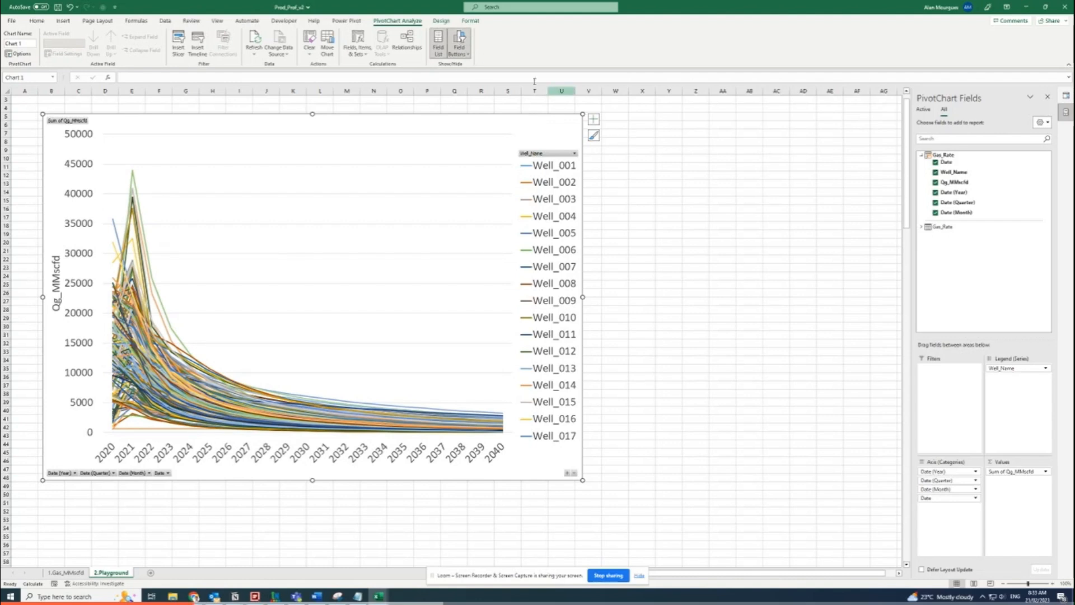
pyautogui.click(464, 40)
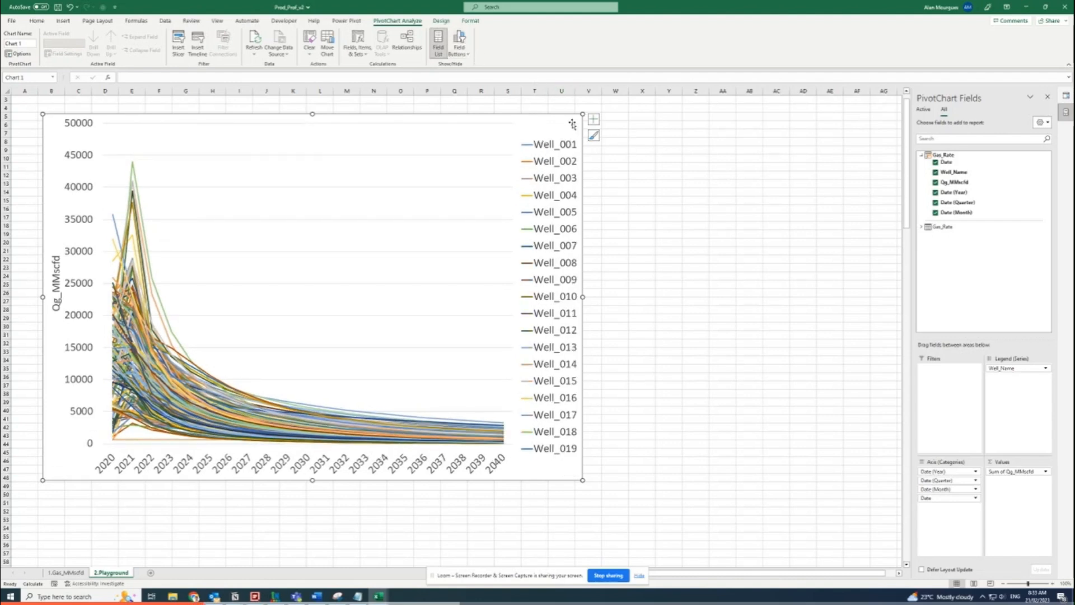
# - Reduce the font size of the whole chart to 16
pyautogui.click(35, 22)
pyautogui.click(160, 37)
pyautogui.click(159, 36)
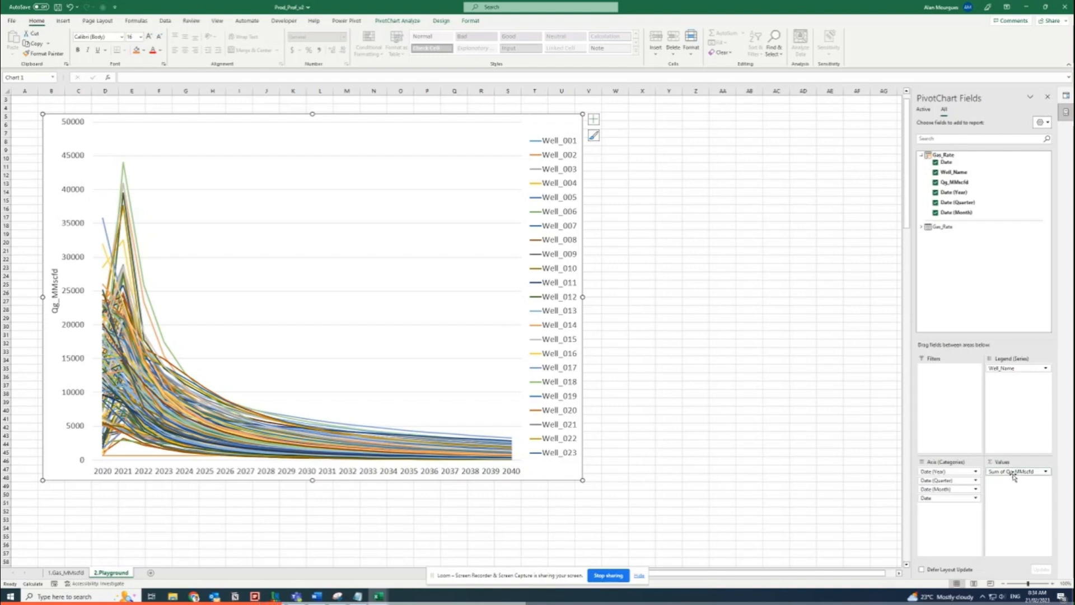
# - Summarize the Qg_MMscfd value field by Average instead of Sum
pyautogui.click(1045, 472)
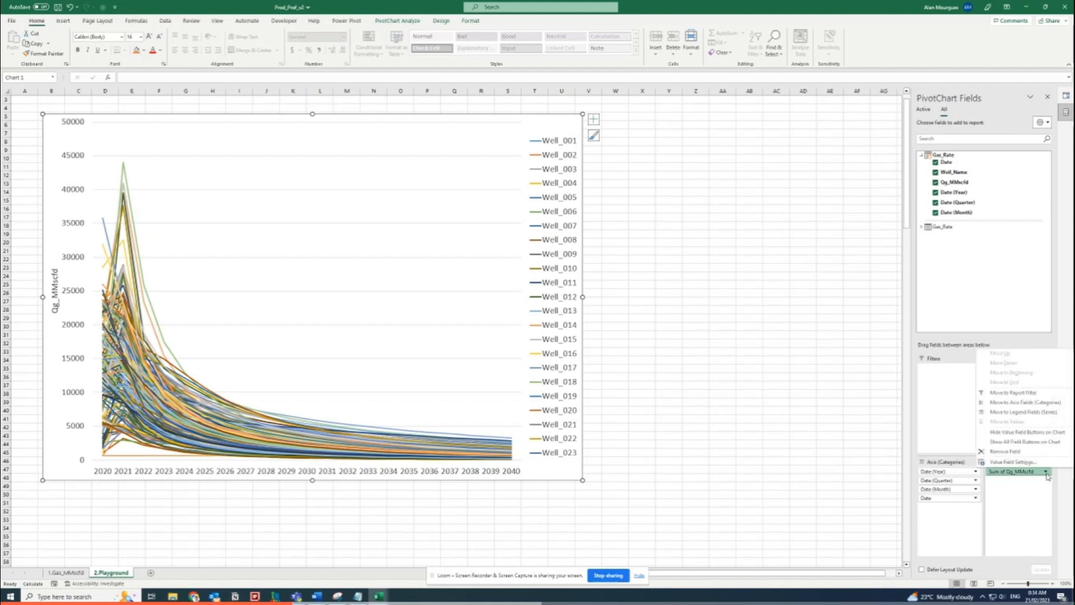
pyautogui.click(1001, 462)
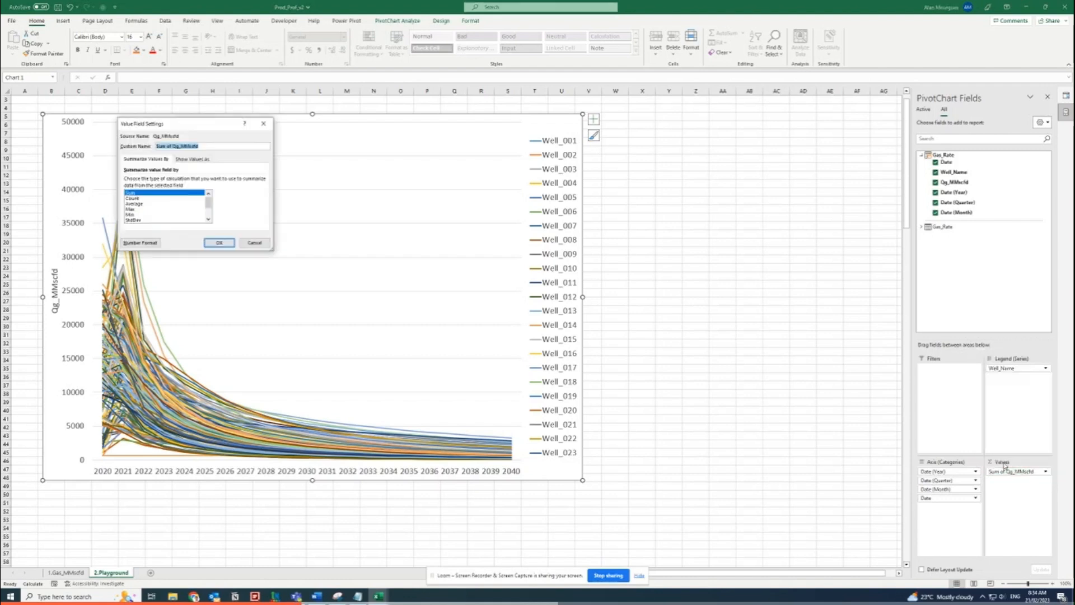
pyautogui.click(135, 204)
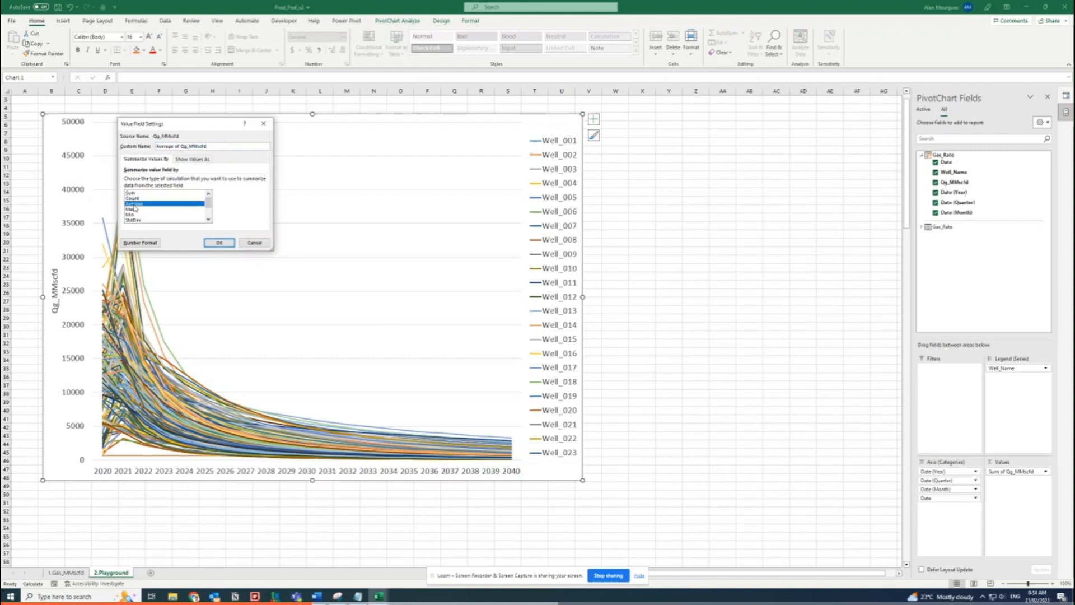
pyautogui.click(211, 244)
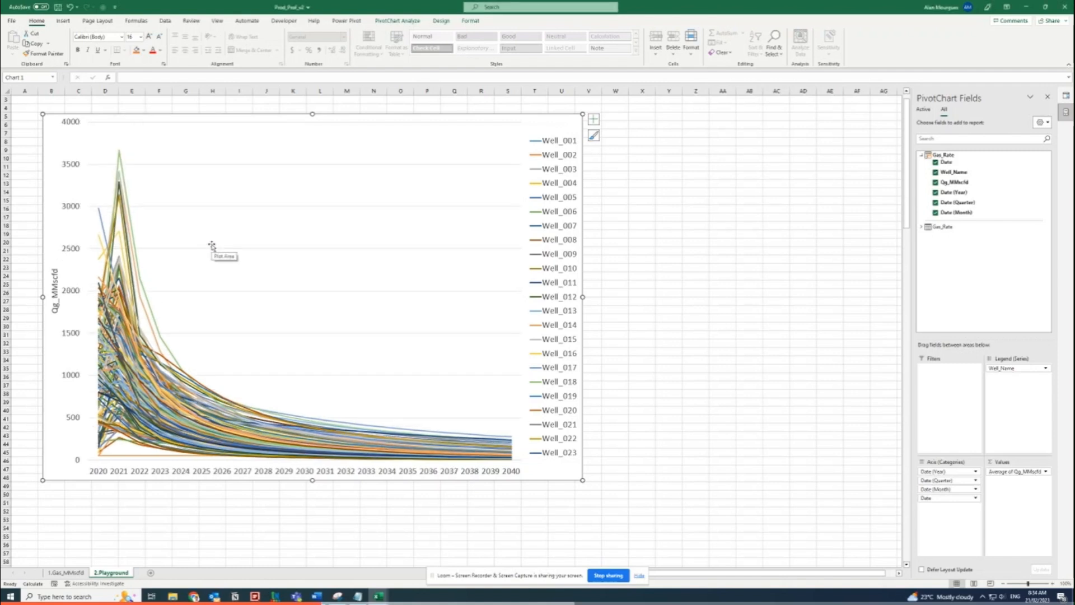
# - Compare the monthly well rates on the 1.Gas_MMscfd sheet with the PivotChart on 2.Playground, ending on the chart
pyautogui.click(58, 572)
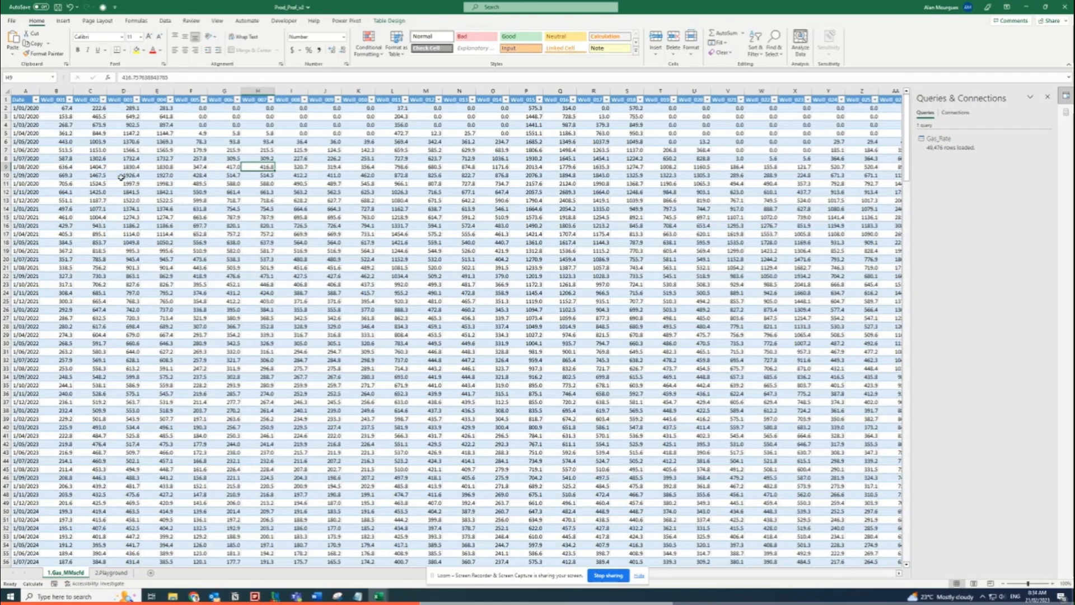
pyautogui.click(111, 572)
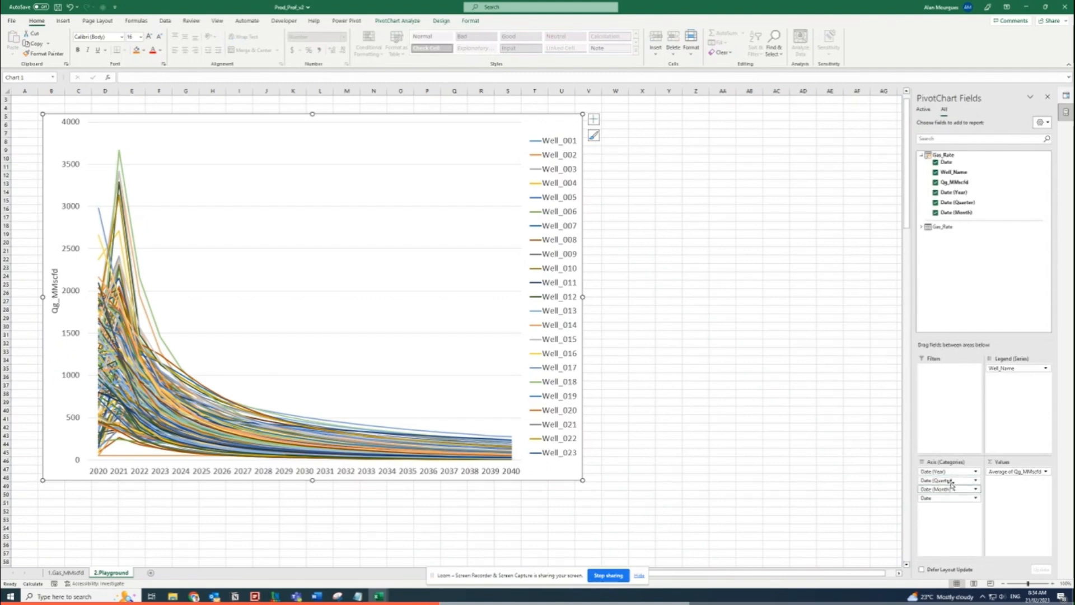
pyautogui.click(66, 573)
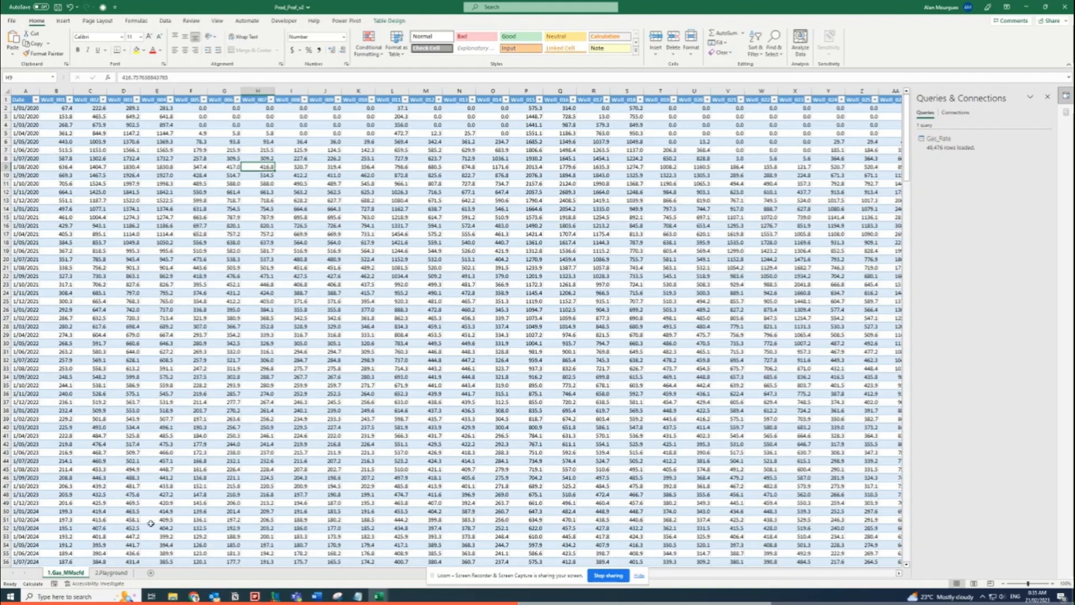
pyautogui.click(106, 574)
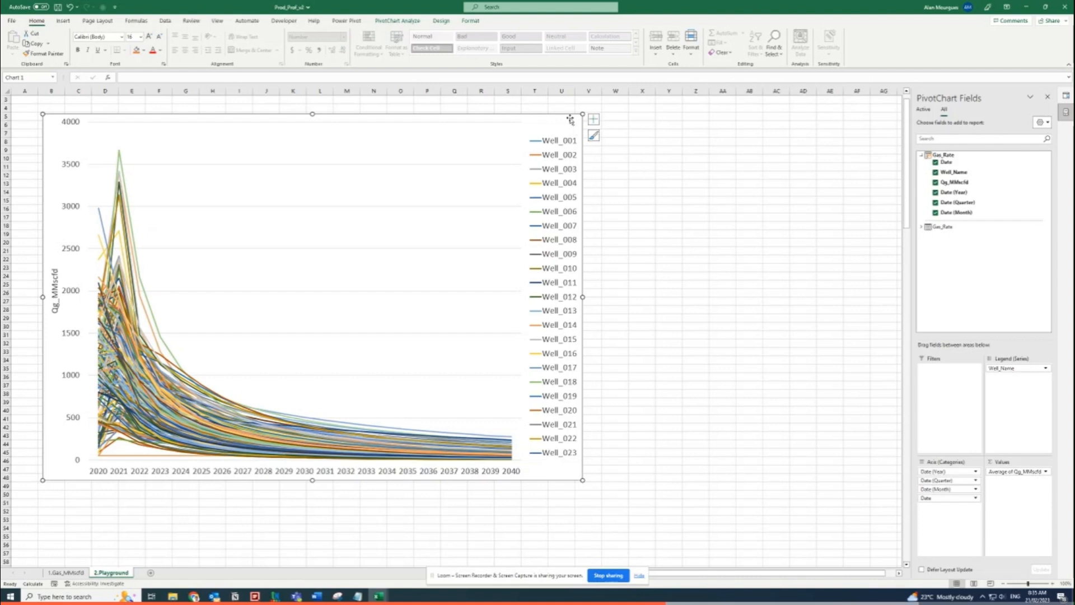
# - Insert a Well_Name slicer for the PivotChart and place it beside the chart, stretched to the chart's full height
pyautogui.click(392, 22)
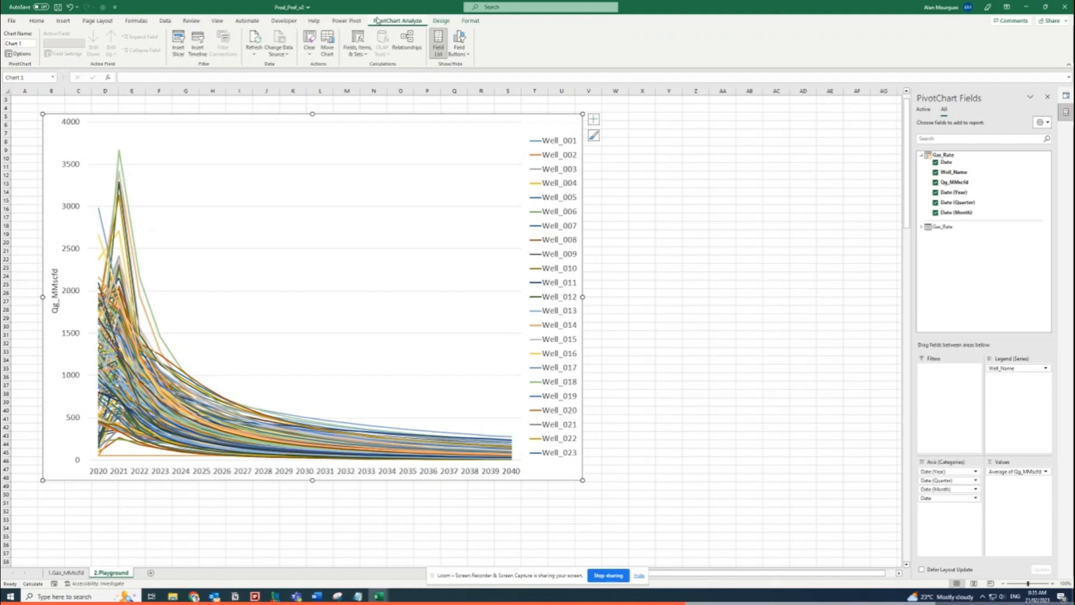
pyautogui.click(179, 43)
pyautogui.moveTo(185, 116); pyautogui.dragTo(339, 118)
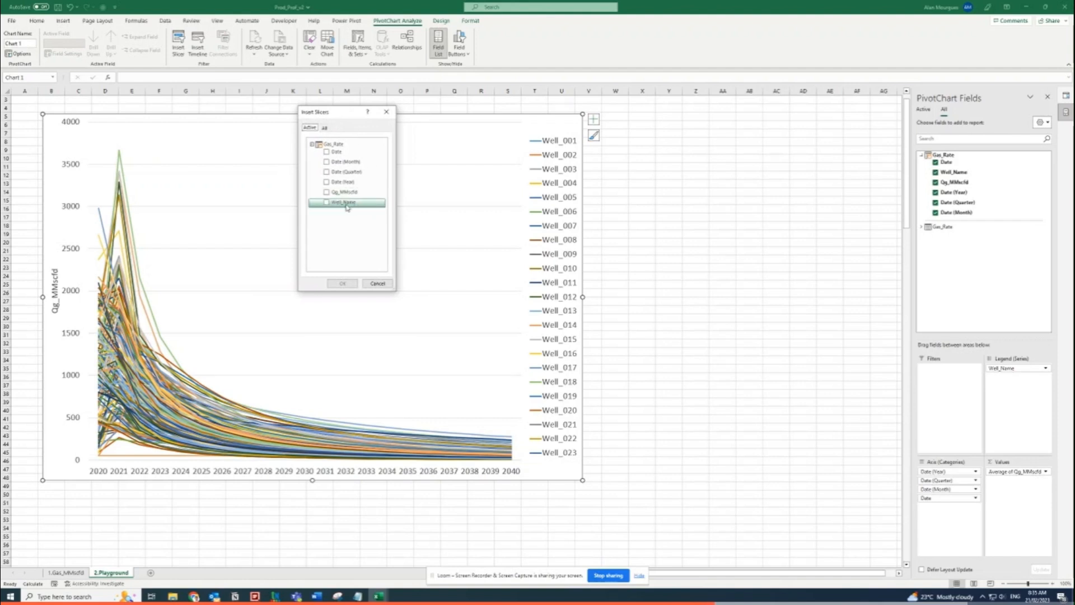
pyautogui.click(324, 205)
pyautogui.click(342, 283)
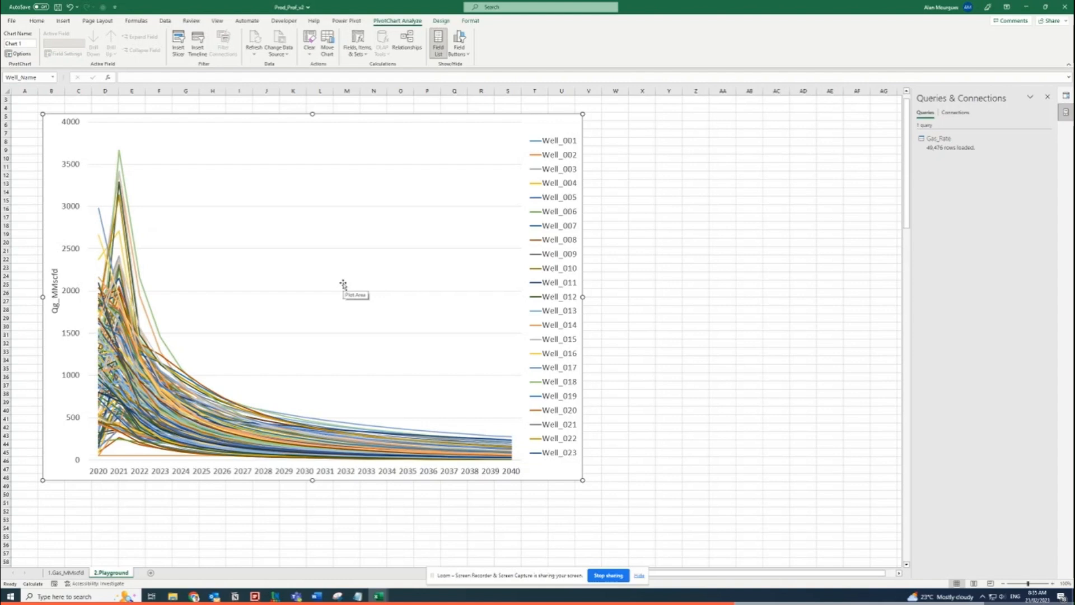
pyautogui.moveTo(427, 283); pyautogui.dragTo(594, 121)
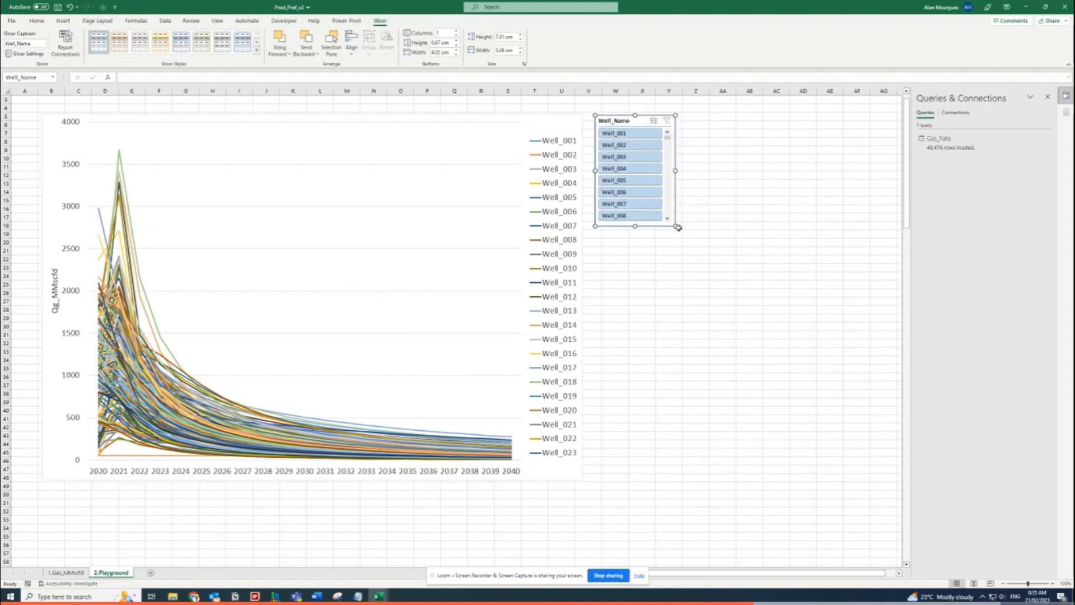
pyautogui.moveTo(675, 226); pyautogui.dragTo(684, 480)
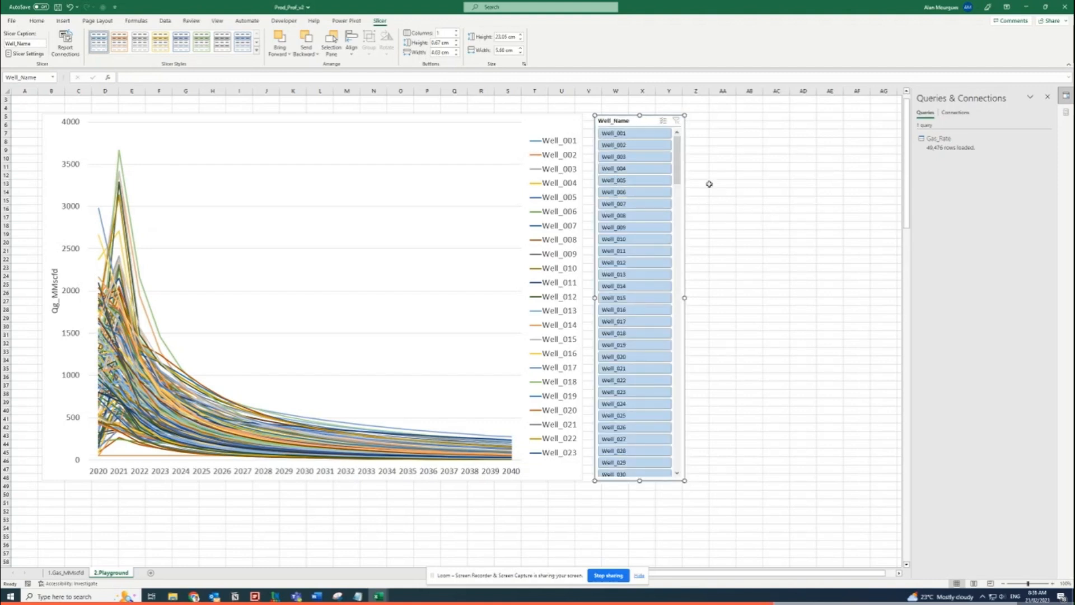
# - Filter the PivotChart to single wells one after another: Well_002, Well_006, Well_010, Well_014, Well_018 and Well_021
pyautogui.click(636, 148)
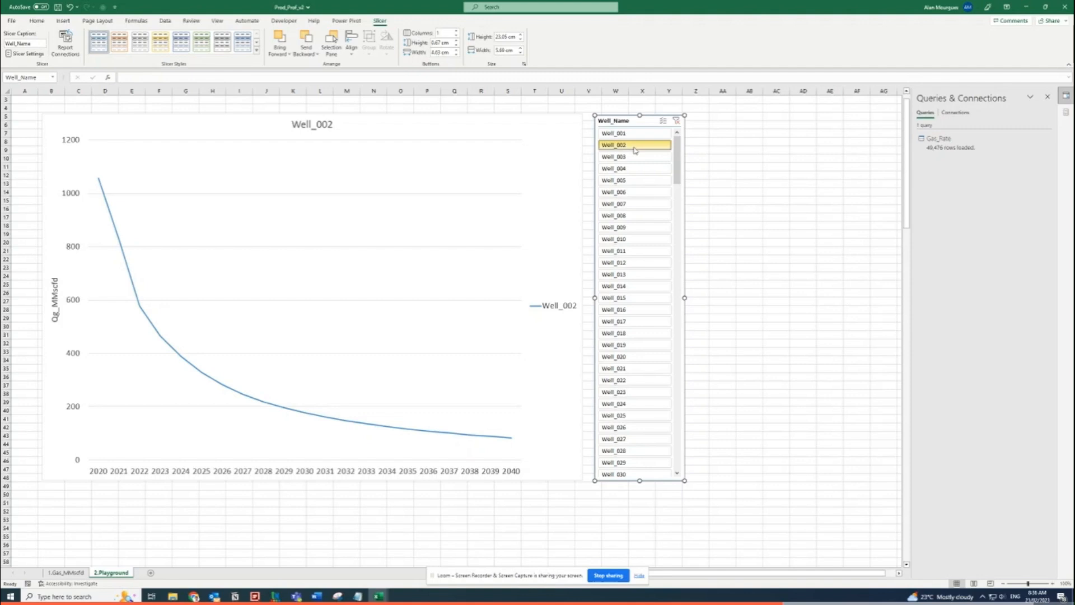
pyautogui.click(648, 192)
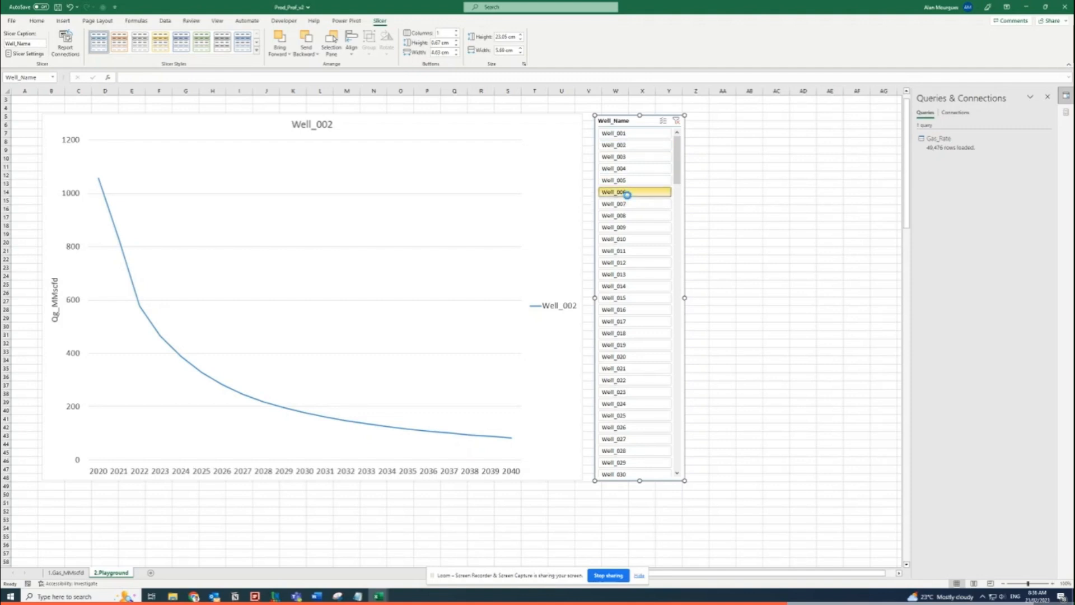
pyautogui.click(629, 240)
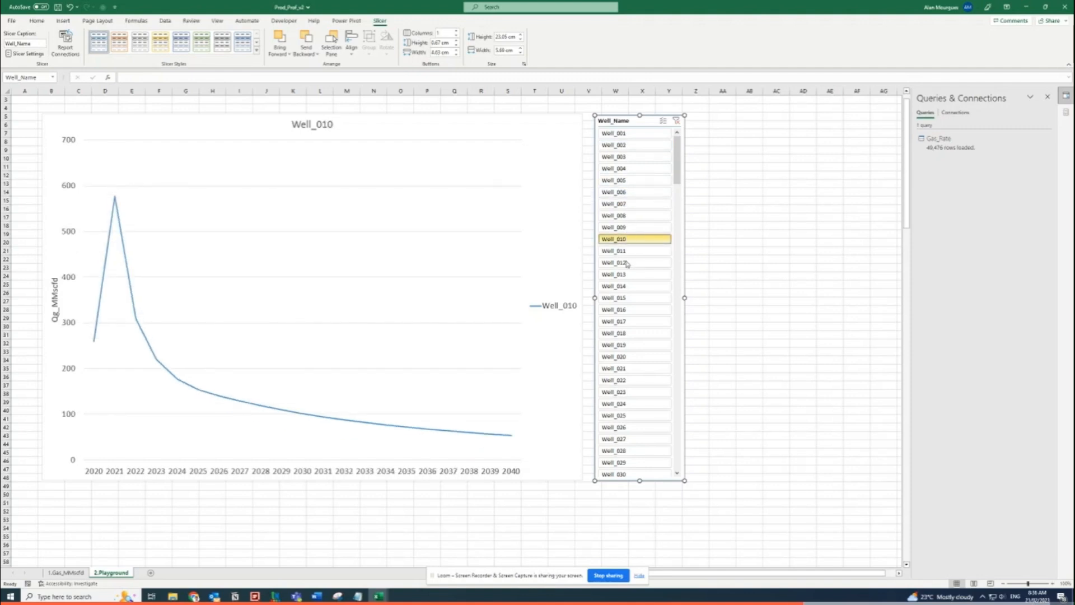
pyautogui.click(623, 286)
pyautogui.click(620, 333)
pyautogui.click(621, 368)
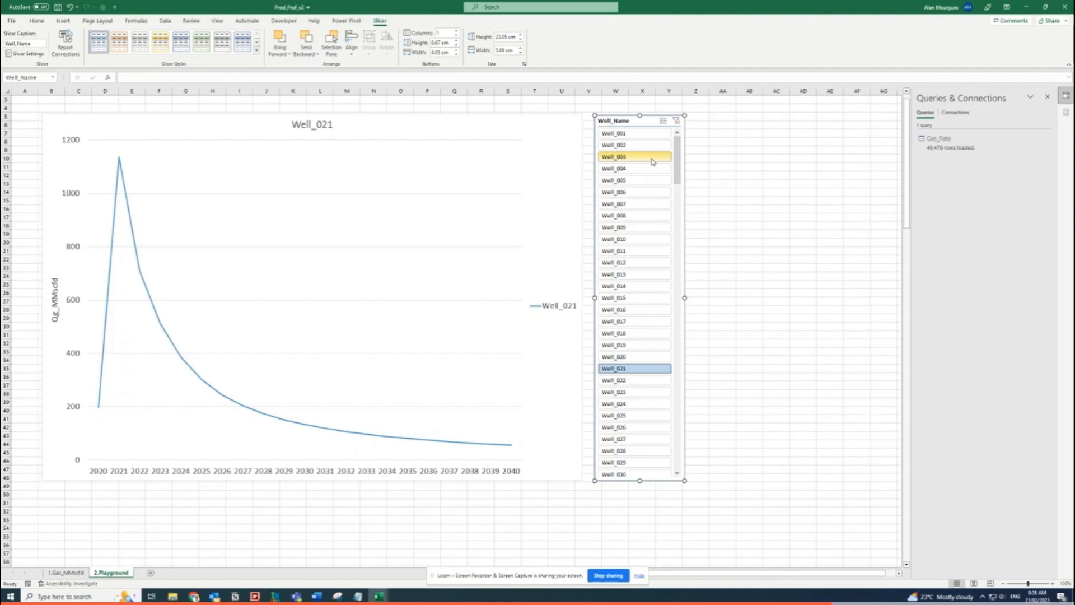
# - Filter the chart to Well_001, Well_005, Well_010, Well_015 and Well_017 through Well_024 together, and clear the well filter
pyautogui.click(638, 134)
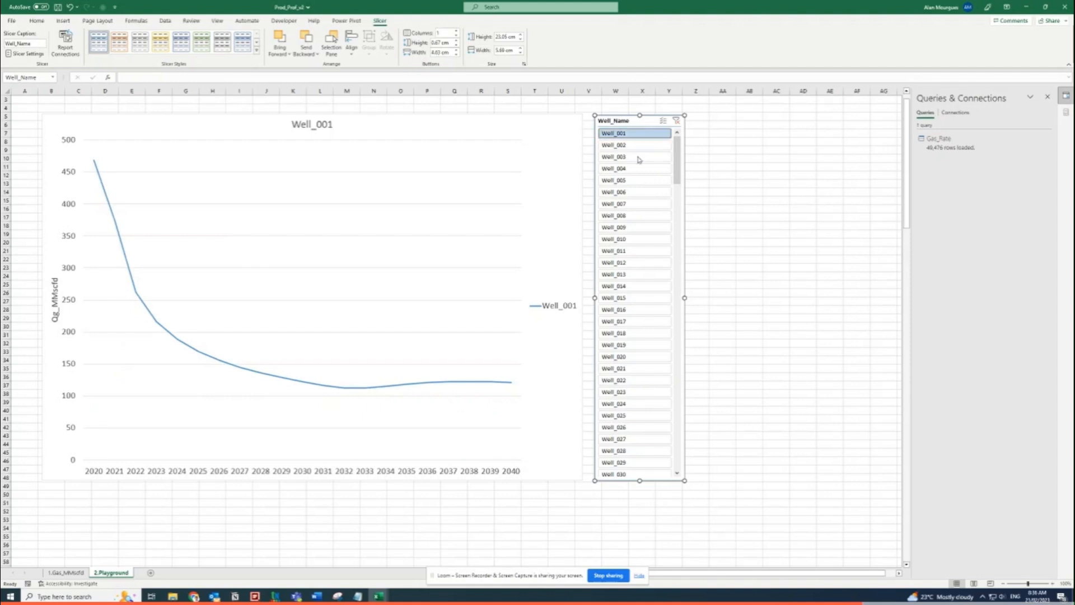
pyautogui.keyDown('ctrl'); pyautogui.click(634, 180); pyautogui.keyUp('ctrl')
pyautogui.keyDown('ctrl'); pyautogui.click(633, 239); pyautogui.keyUp('ctrl')
pyautogui.keyDown('ctrl'); pyautogui.click(634, 297); pyautogui.keyUp('ctrl')
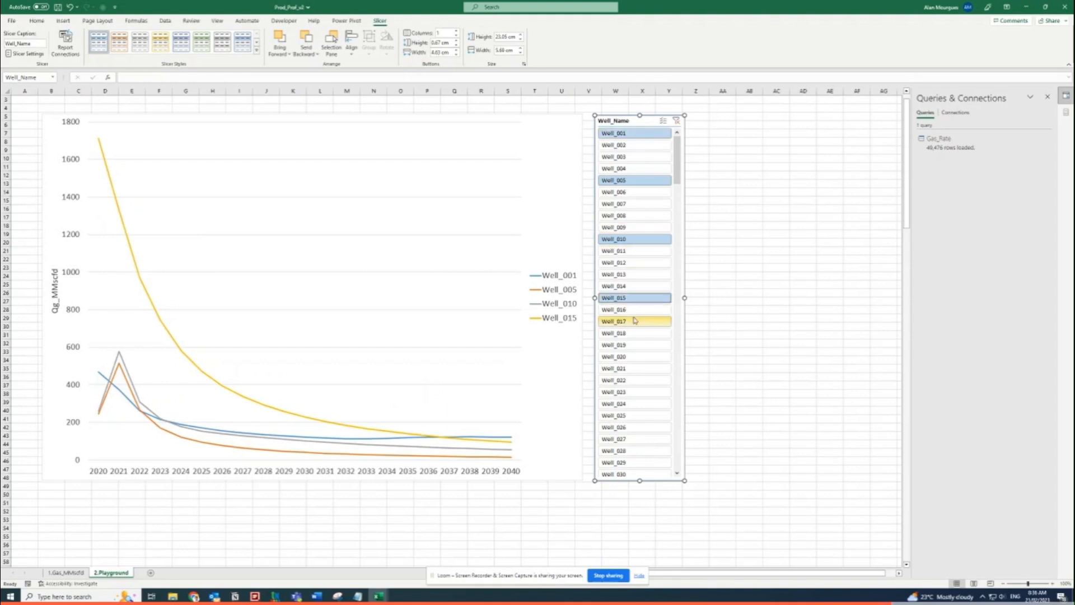
pyautogui.keyDown('ctrl'); pyautogui.click(628, 322); pyautogui.keyUp('ctrl')
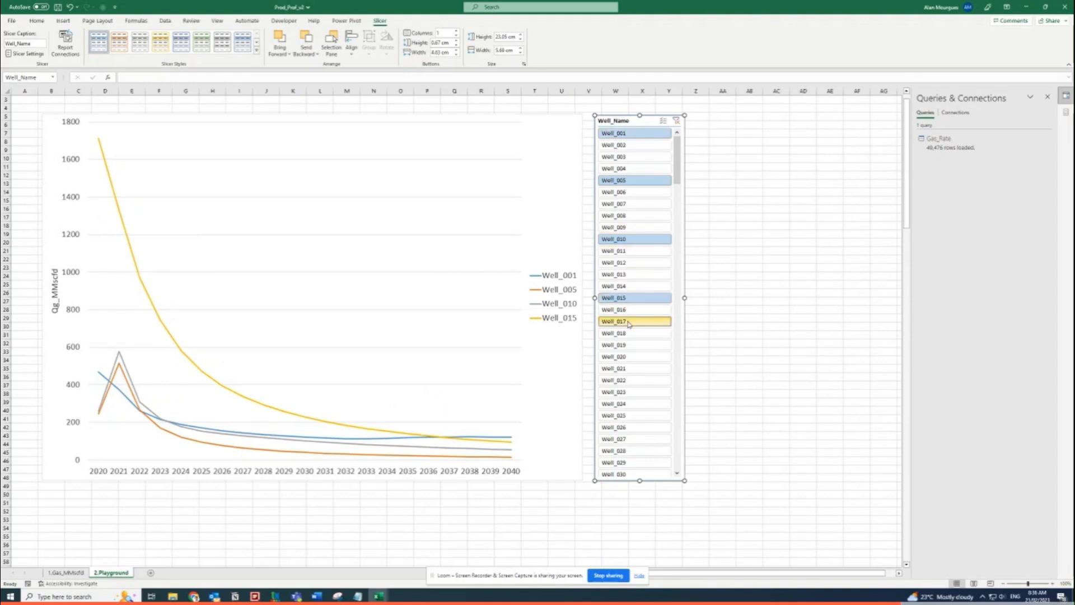
pyautogui.keyDown('shift'); pyautogui.click(638, 404); pyautogui.keyUp('shift')
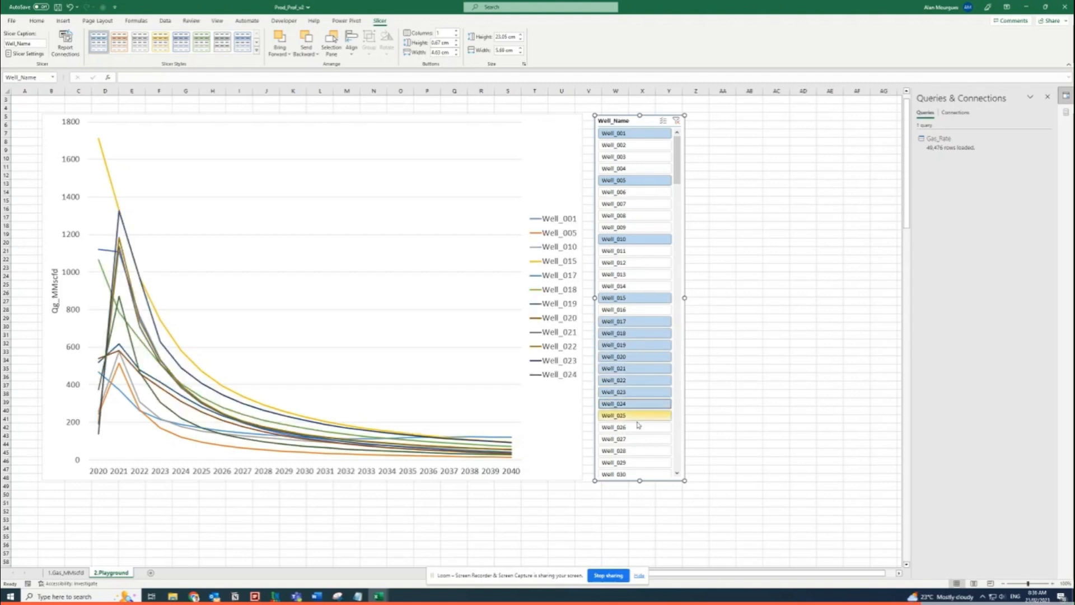
pyautogui.click(676, 121)
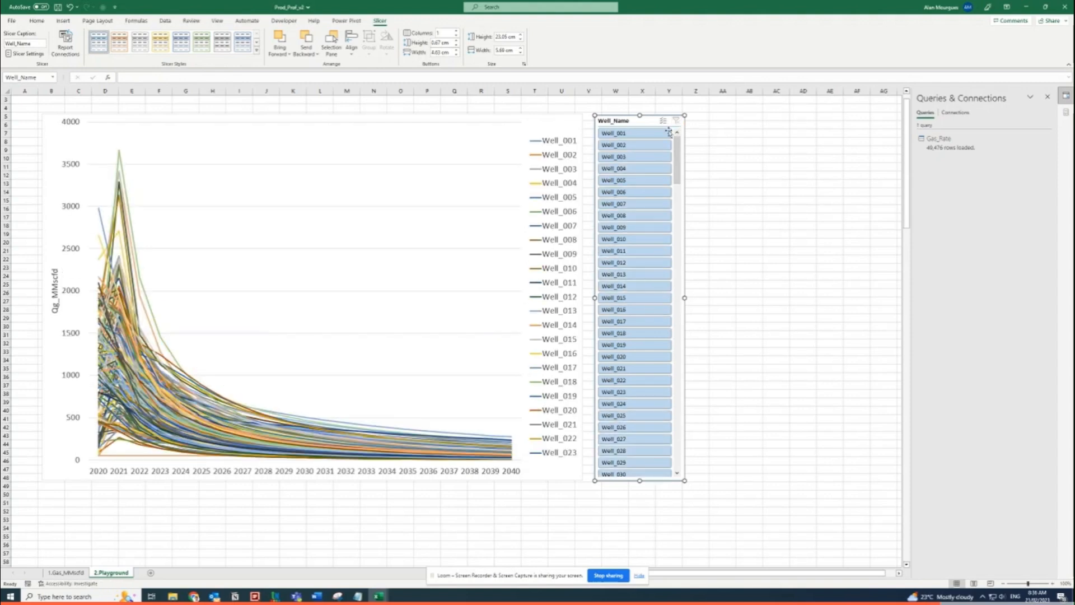
# - Filter the chart to Well_003, change the selection to the range Well_004 through Well_017, and glance at the 1.Gas_MMscfd sheet
pyautogui.click(644, 157)
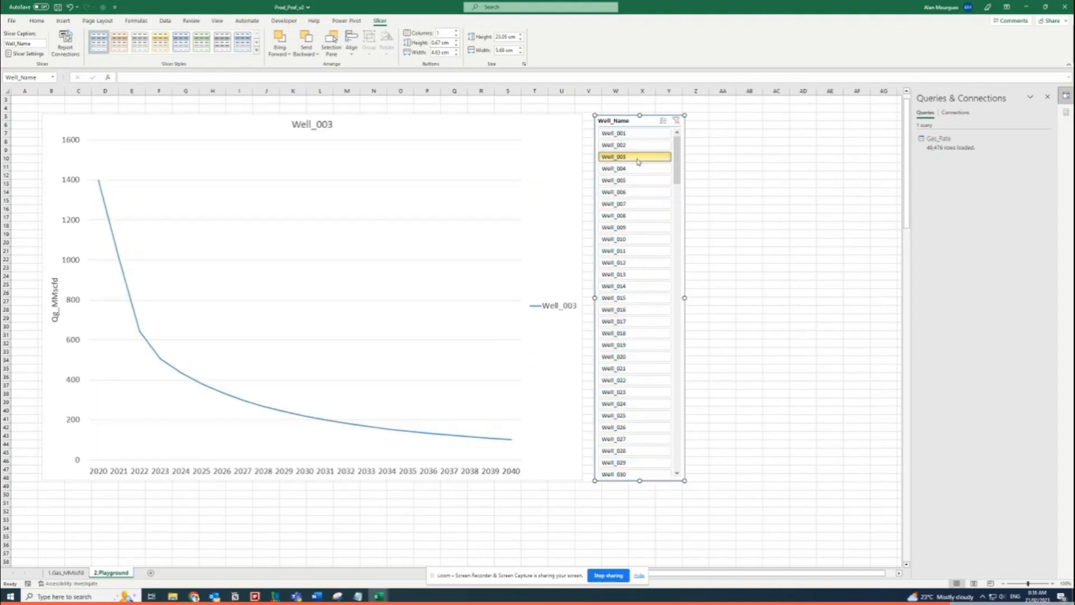
pyautogui.moveTo(643, 169); pyautogui.dragTo(643, 324)
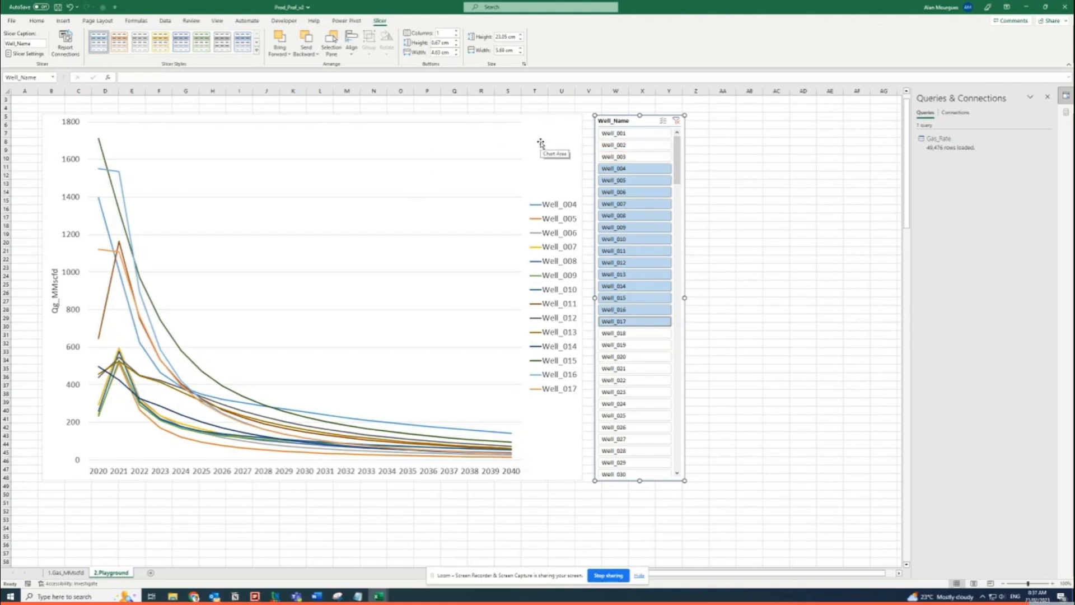
pyautogui.click(66, 573)
pyautogui.click(109, 572)
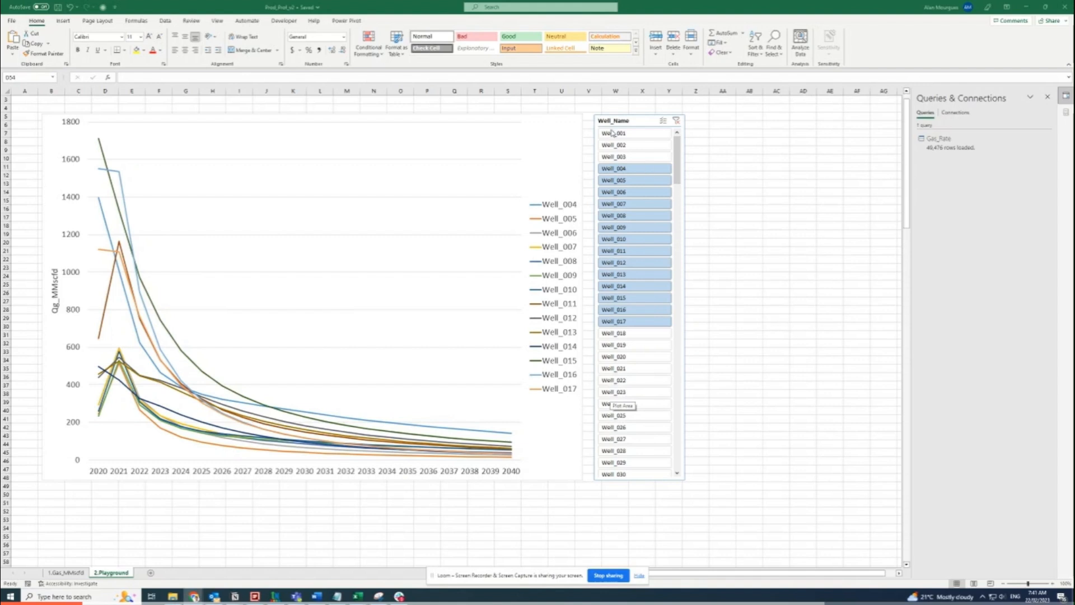
# - Insert a Date (Year) slicer for the PivotChart and place it beside the Well_Name slicer, stretched to the same height
pyautogui.click(579, 119)
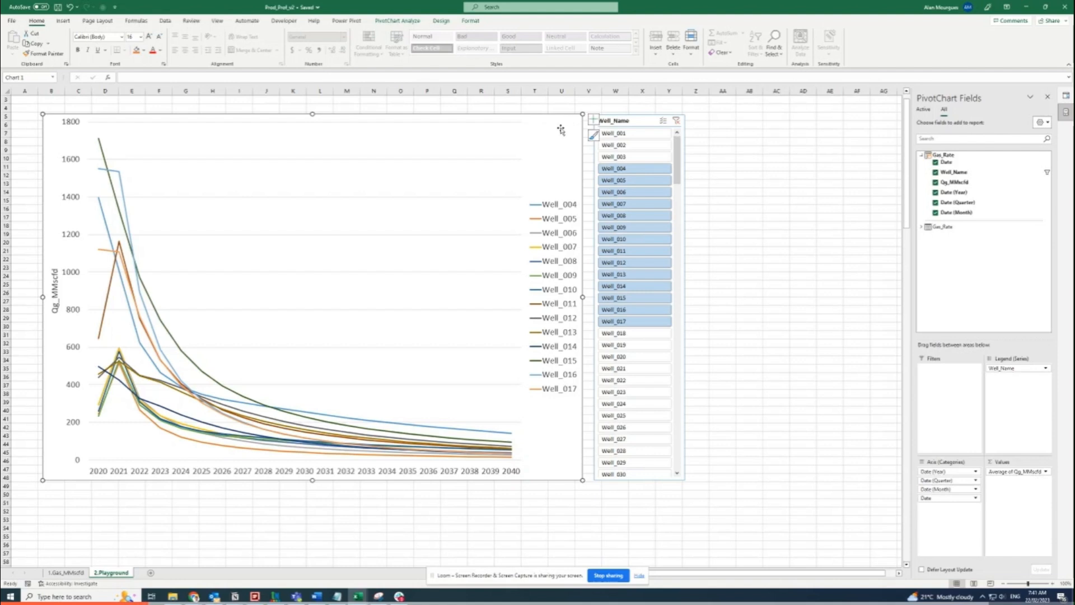
pyautogui.click(384, 21)
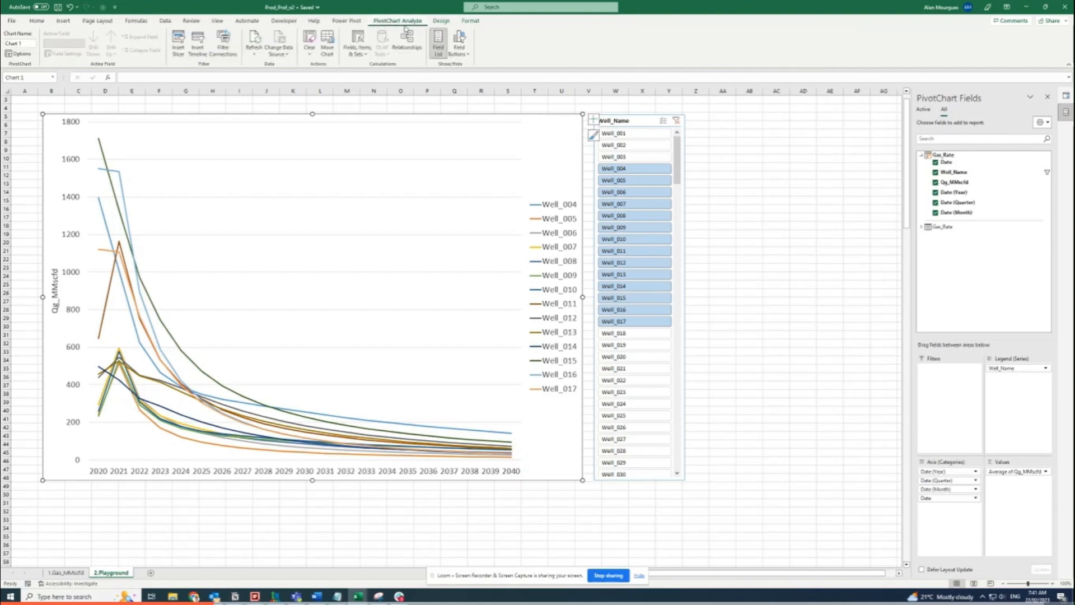
pyautogui.click(178, 44)
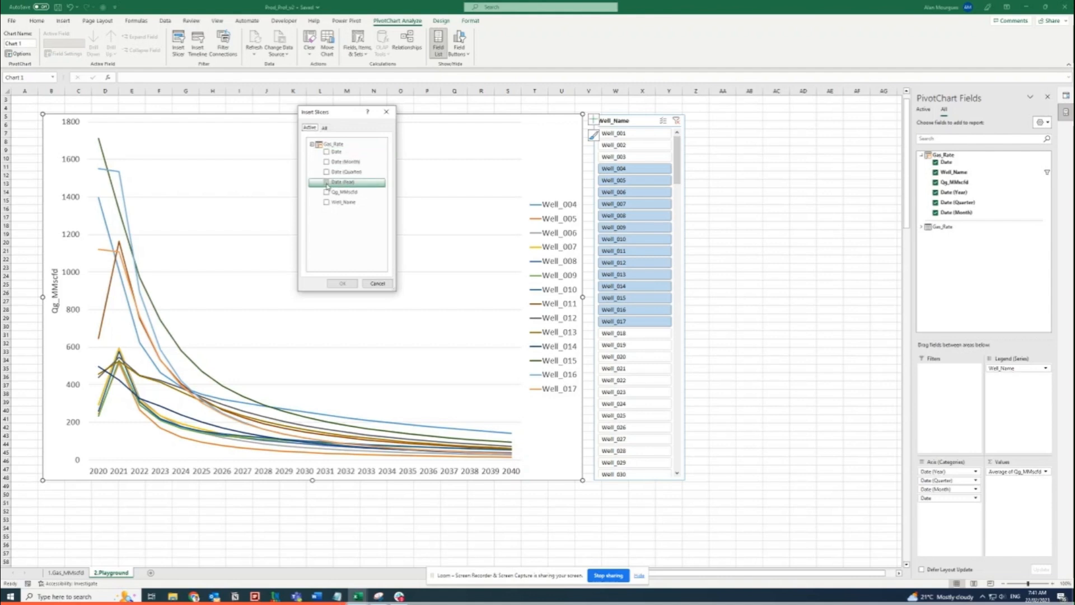
pyautogui.click(327, 183)
pyautogui.click(342, 283)
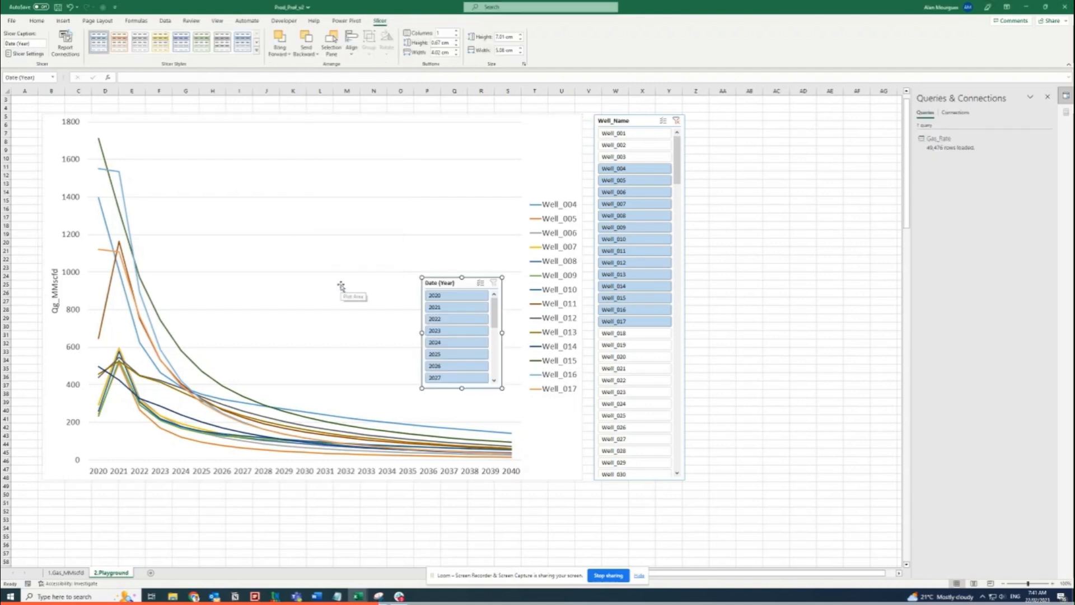
pyautogui.moveTo(431, 283); pyautogui.dragTo(700, 122)
pyautogui.moveTo(771, 227); pyautogui.dragTo(769, 480)
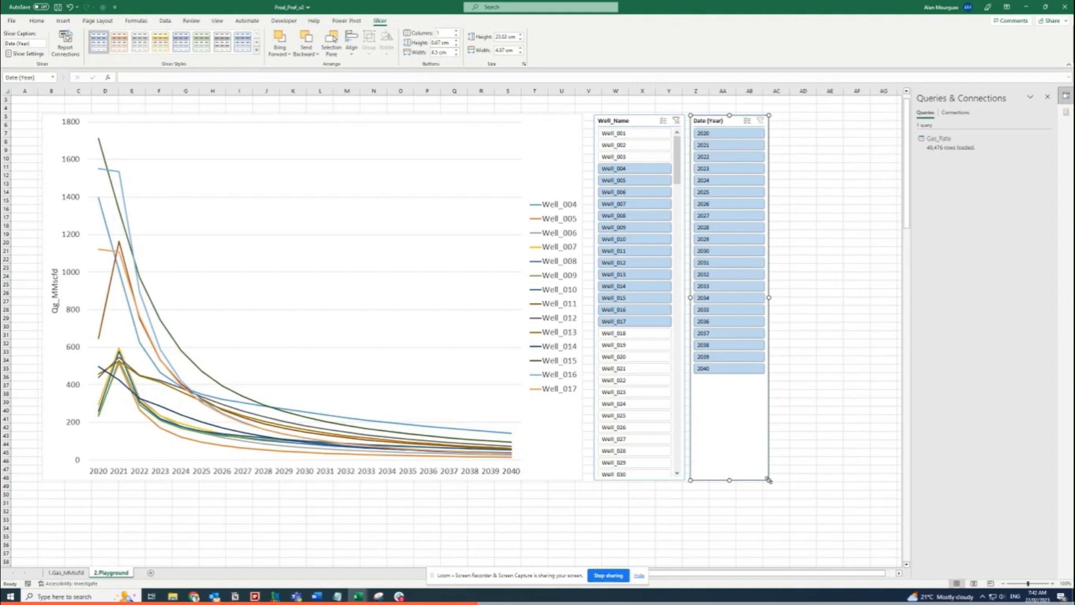
pyautogui.click(805, 376)
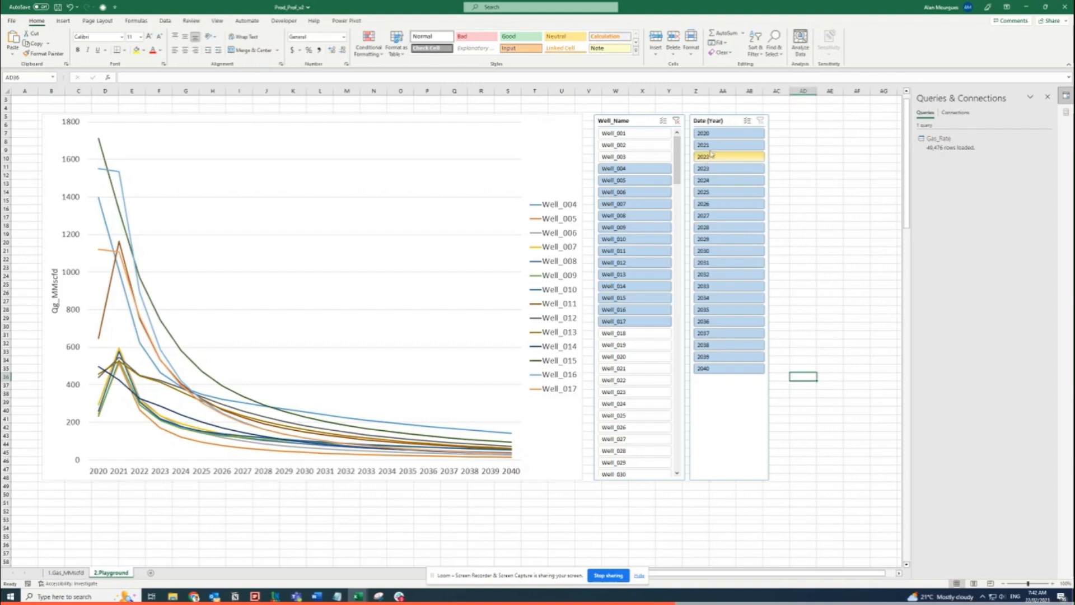
# - Filter the chart to the years 2020 to 2030, narrow it to 2020 to 2023, and clear the year filter
pyautogui.moveTo(724, 136); pyautogui.dragTo(720, 246)
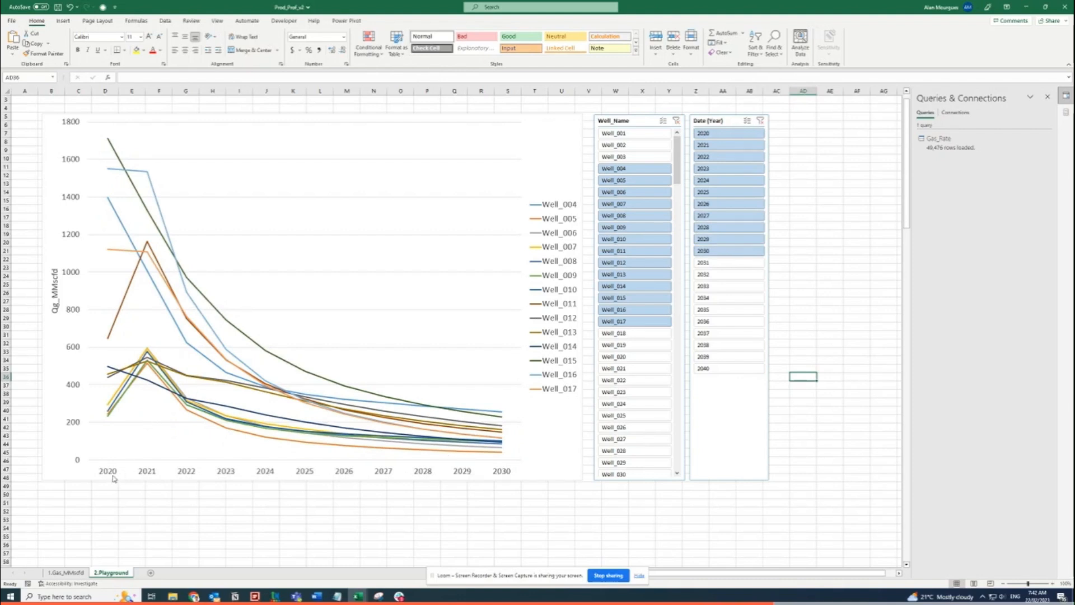
pyautogui.moveTo(722, 134); pyautogui.dragTo(722, 171)
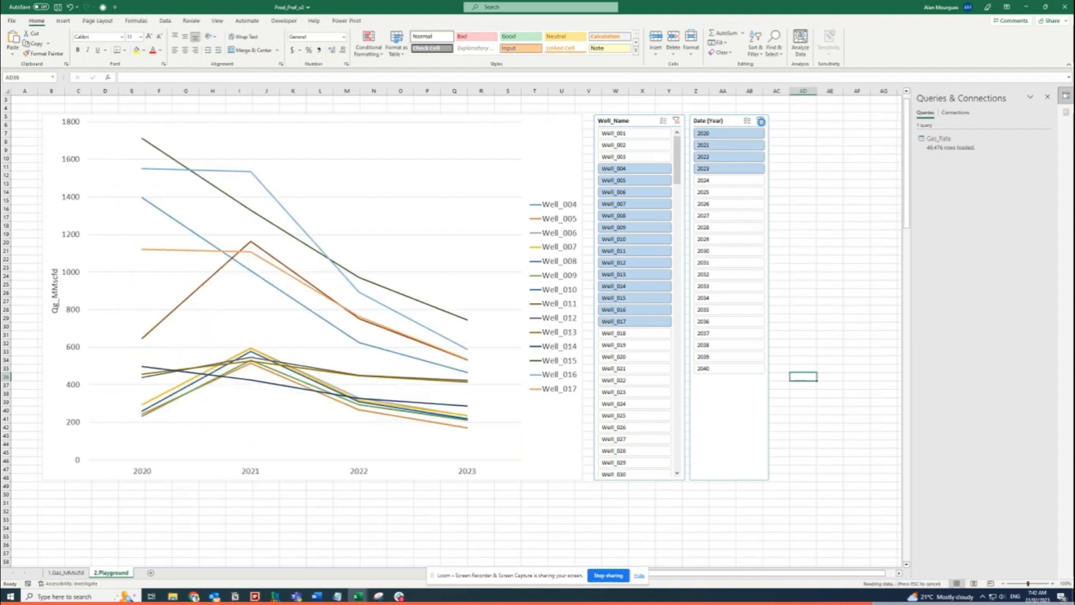
pyautogui.click(761, 123)
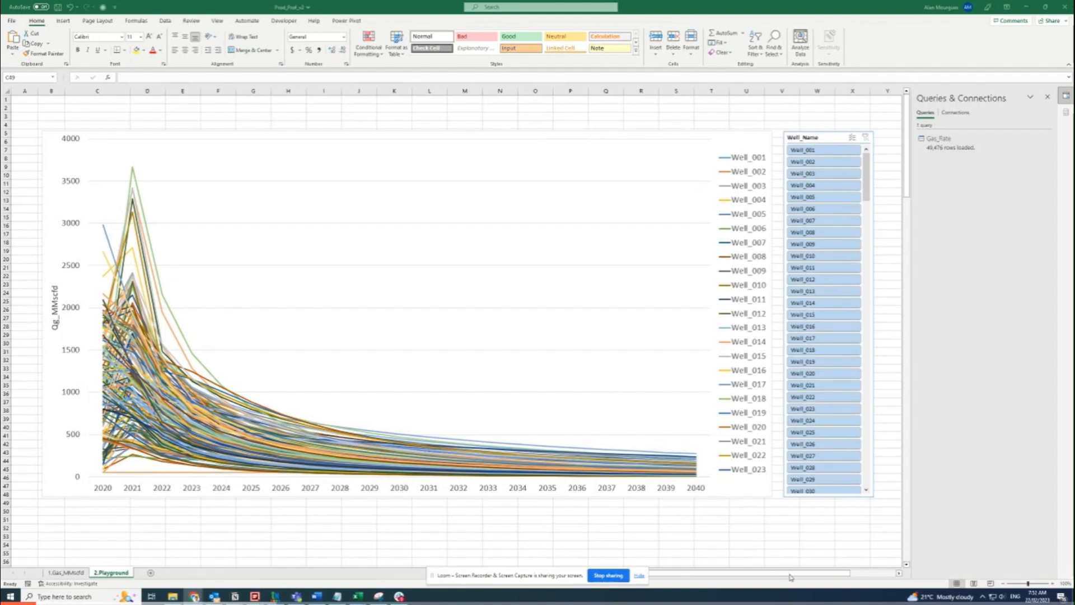
# - Move the PivotChart to the upper-left corner of the sheet and shrink it to end around column P, row 29
pyautogui.moveTo(848, 577)
pyautogui.mouseDown()
pyautogui.moveTo(895, 577)
pyautogui.moveTo(848, 576)
pyautogui.mouseUp()
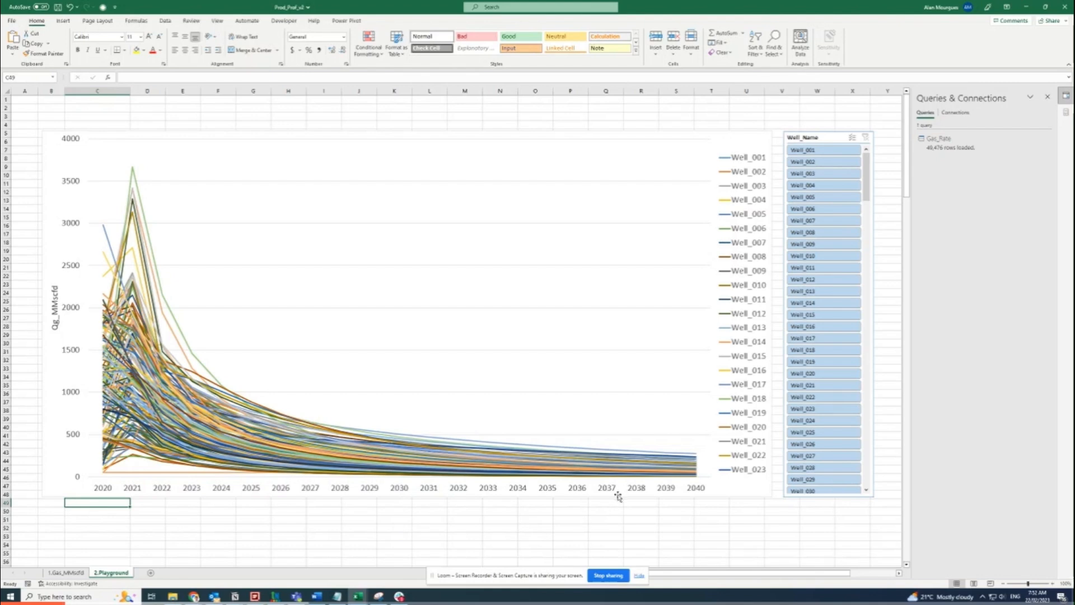
pyautogui.moveTo(758, 150); pyautogui.dragTo(742, 122)
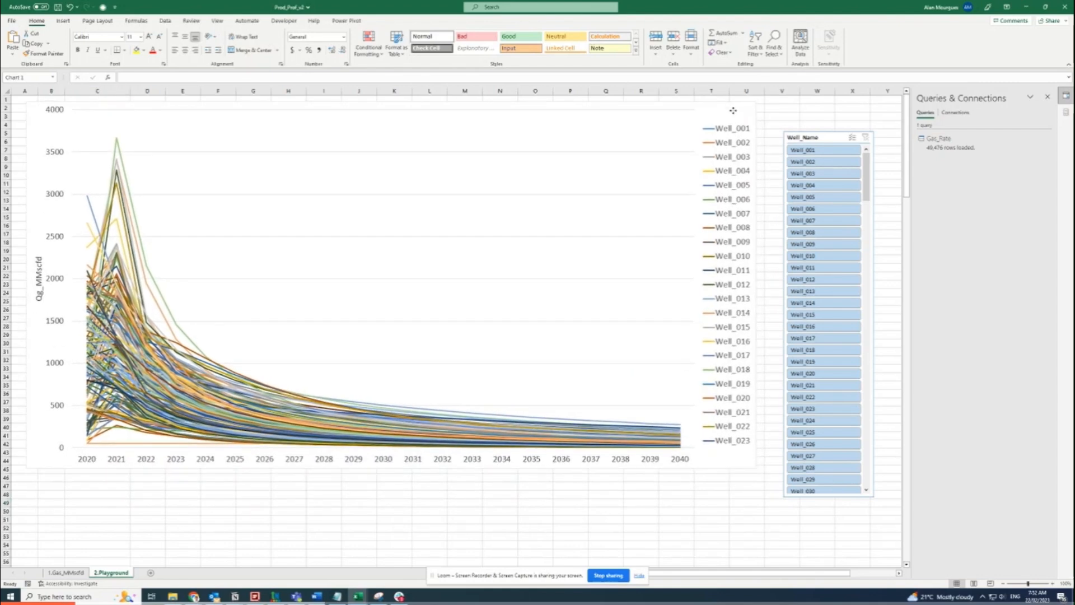
pyautogui.moveTo(756, 468); pyautogui.dragTo(583, 342)
# - Line up the Well_Name and Date (Year) slicers side by side next to the chart and shorten both to the chart's height
pyautogui.moveTo(823, 135); pyautogui.dragTo(624, 105)
pyautogui.moveTo(630, 467); pyautogui.dragTo(643, 347)
pyautogui.hscroll(3, 790, 580)
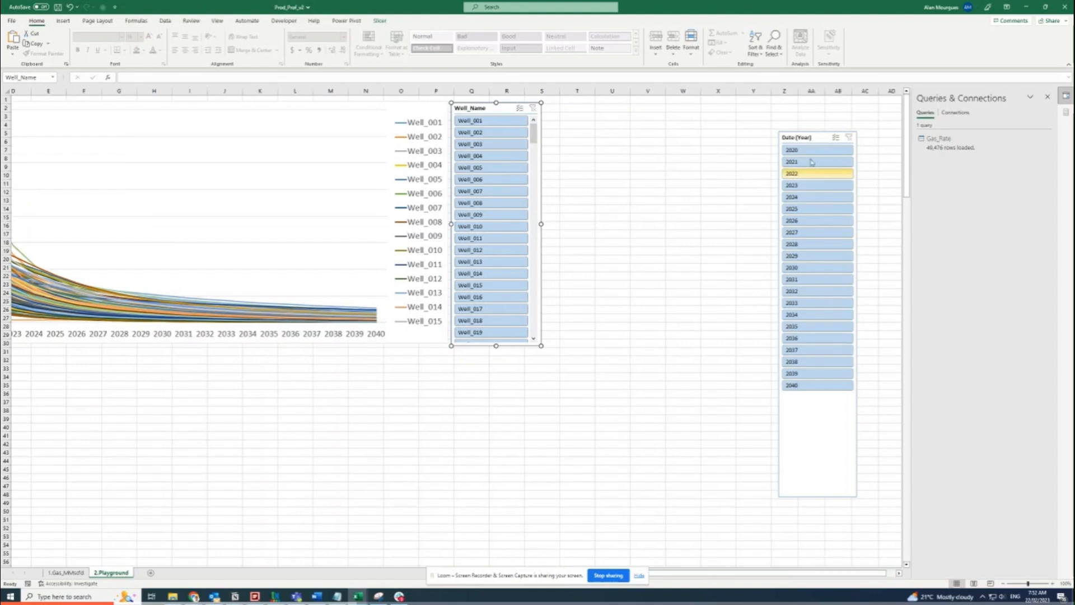
pyautogui.moveTo(819, 136); pyautogui.dragTo(585, 105)
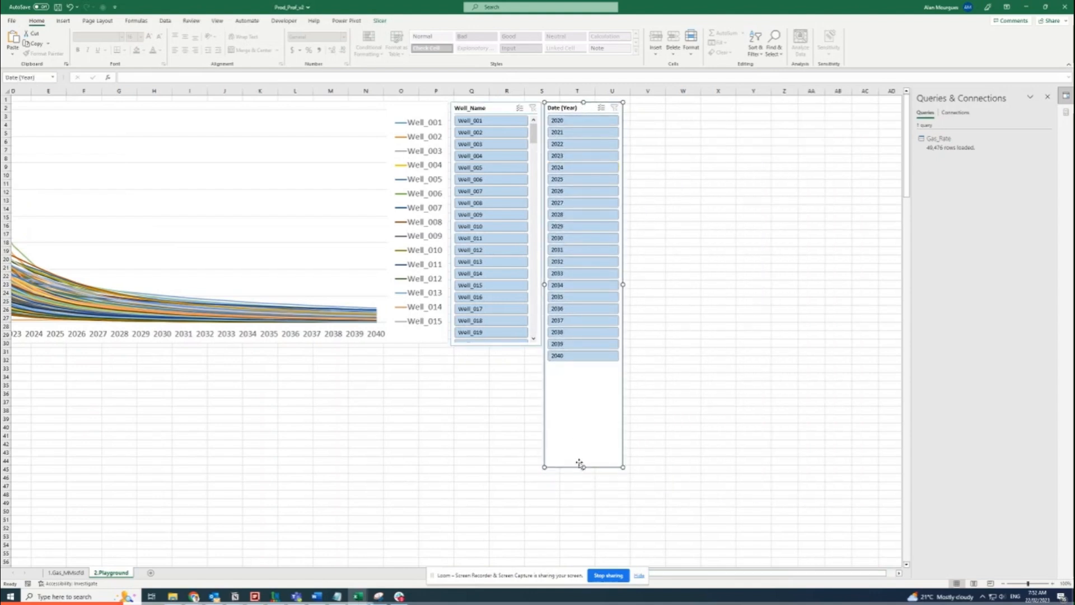
pyautogui.moveTo(582, 467); pyautogui.dragTo(583, 345)
pyautogui.moveTo(700, 575); pyautogui.dragTo(666, 575)
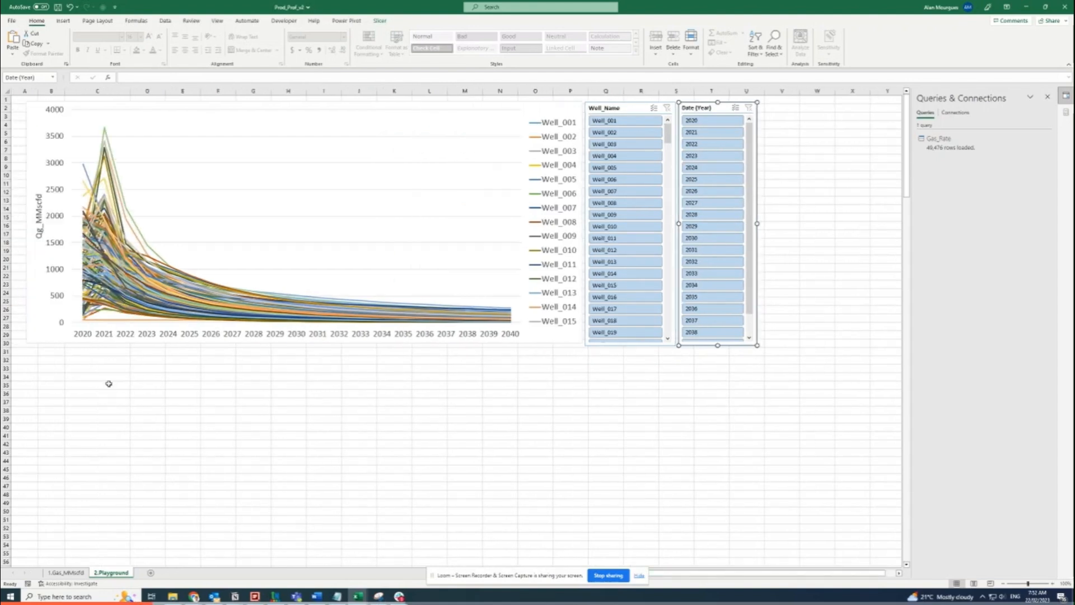
# - Insert a PivotTable from the Data Model on the existing sheet at cell C32, below the chart
pyautogui.click(84, 360)
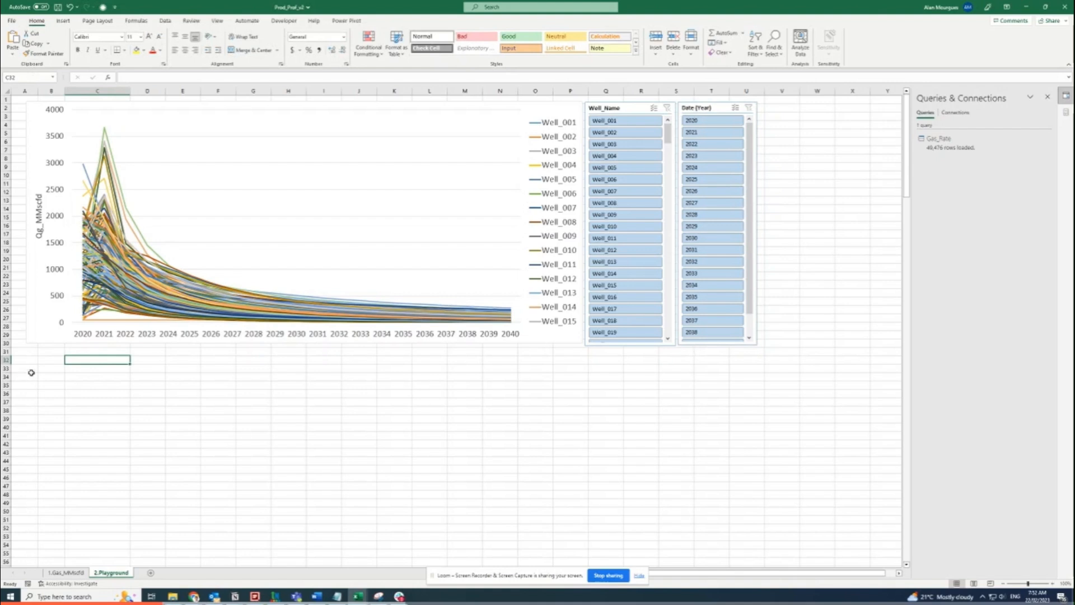
pyautogui.click(63, 21)
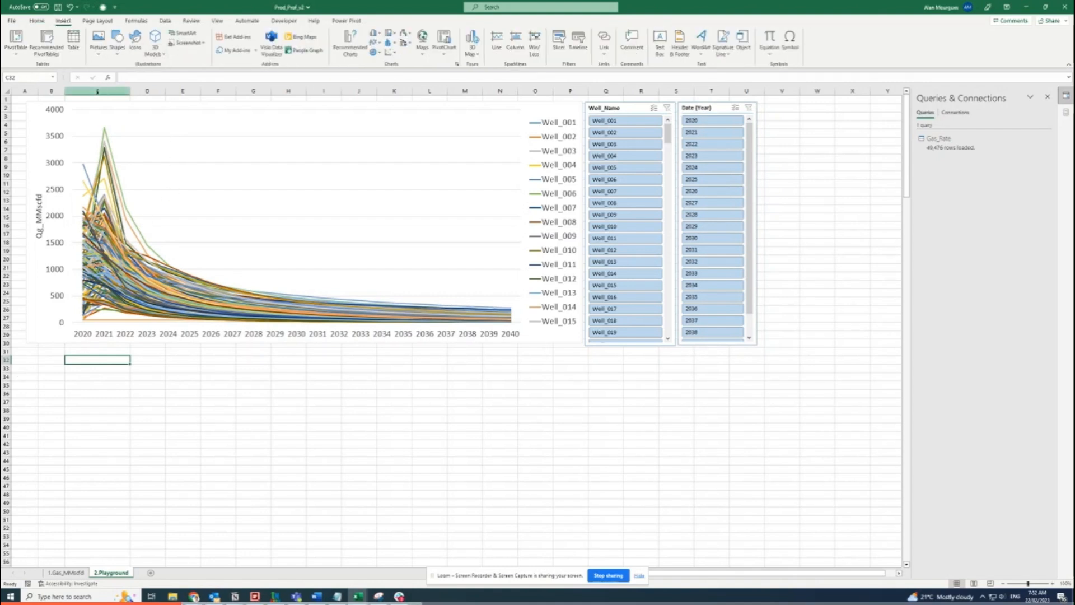
pyautogui.click(17, 59)
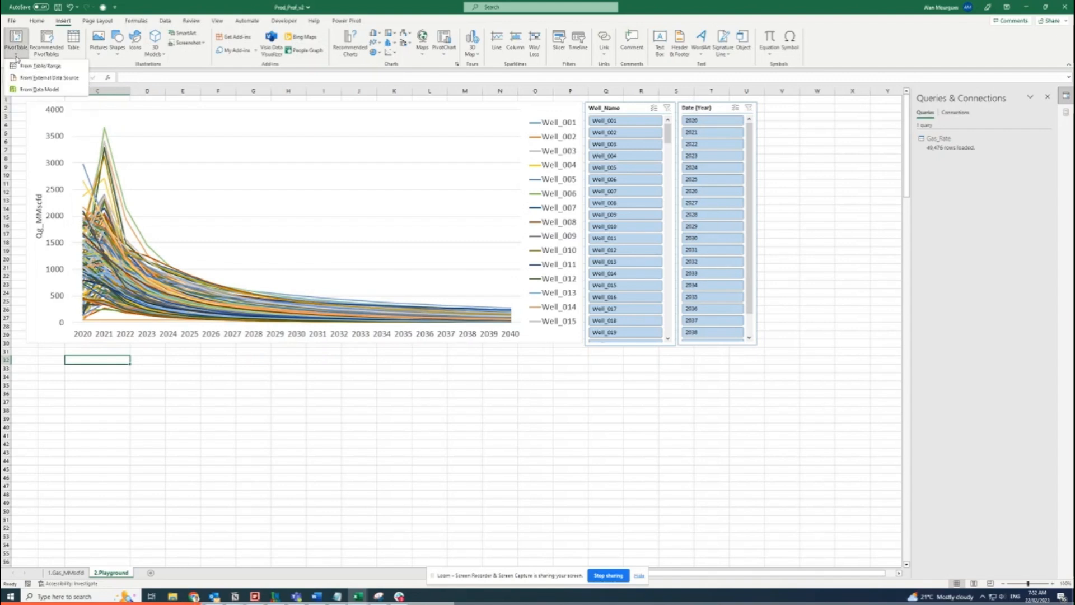
pyautogui.click(25, 89)
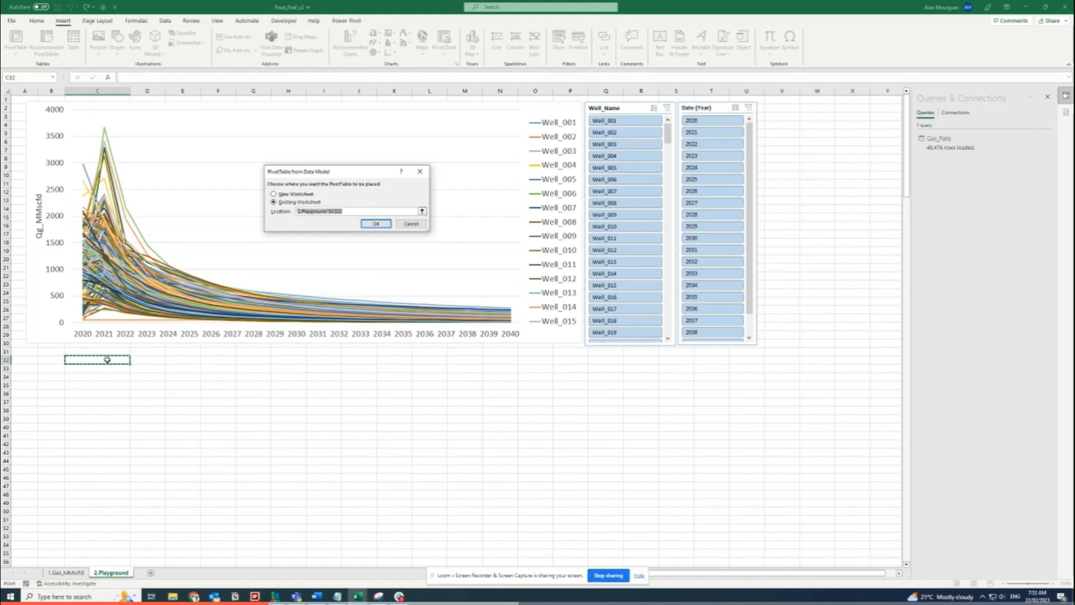
pyautogui.click(376, 223)
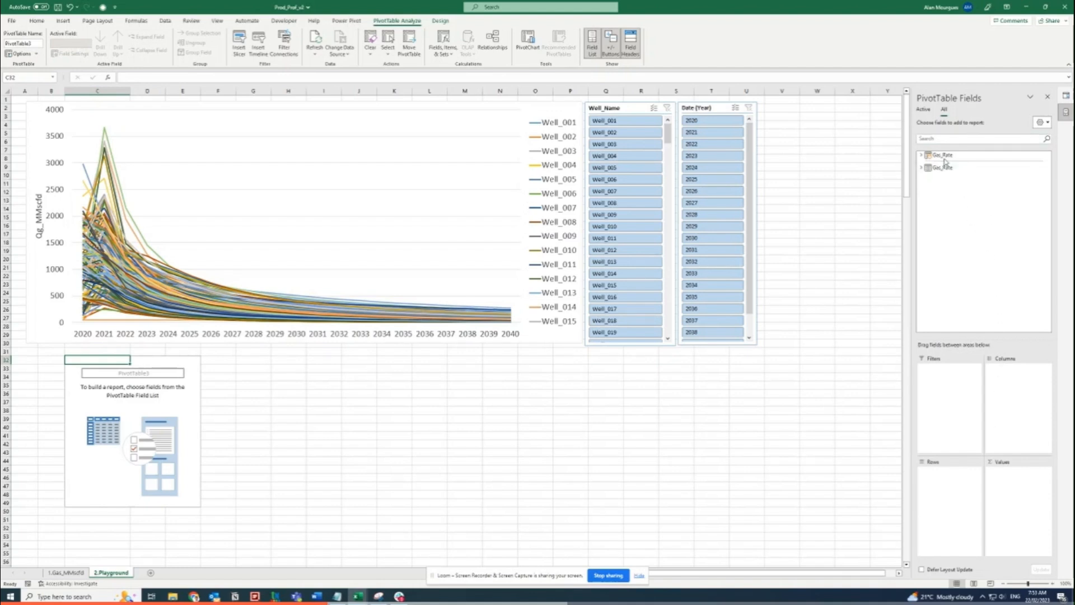
# - Lay out the PivotTable from the Gas_Rate table with Well_Name as rows, Date (Year) as columns and Qg_MMscfd as values
pyautogui.click(923, 159)
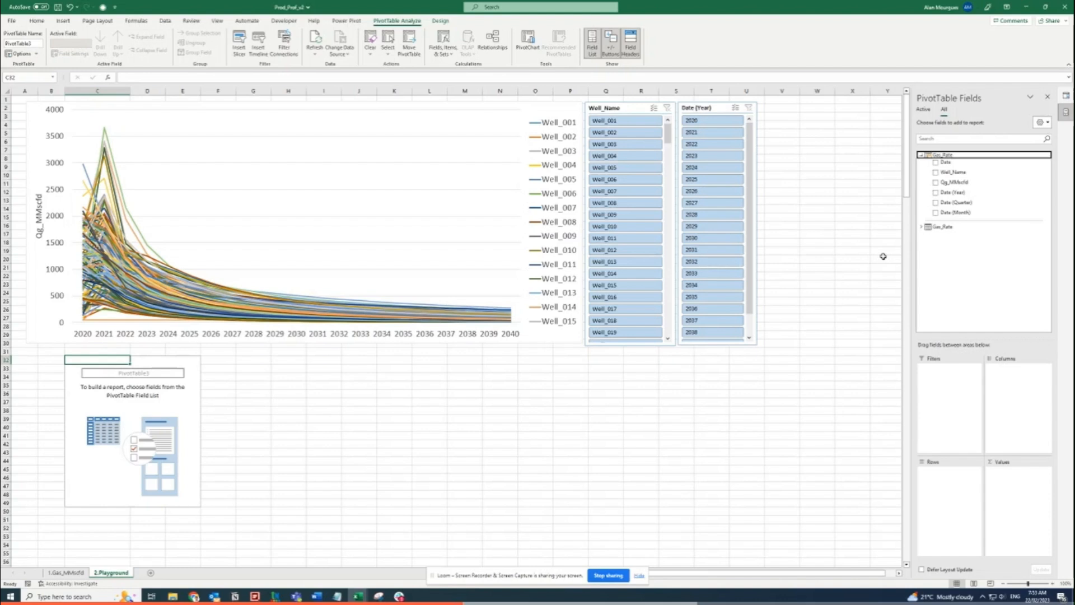
pyautogui.moveTo(950, 173); pyautogui.dragTo(950, 494)
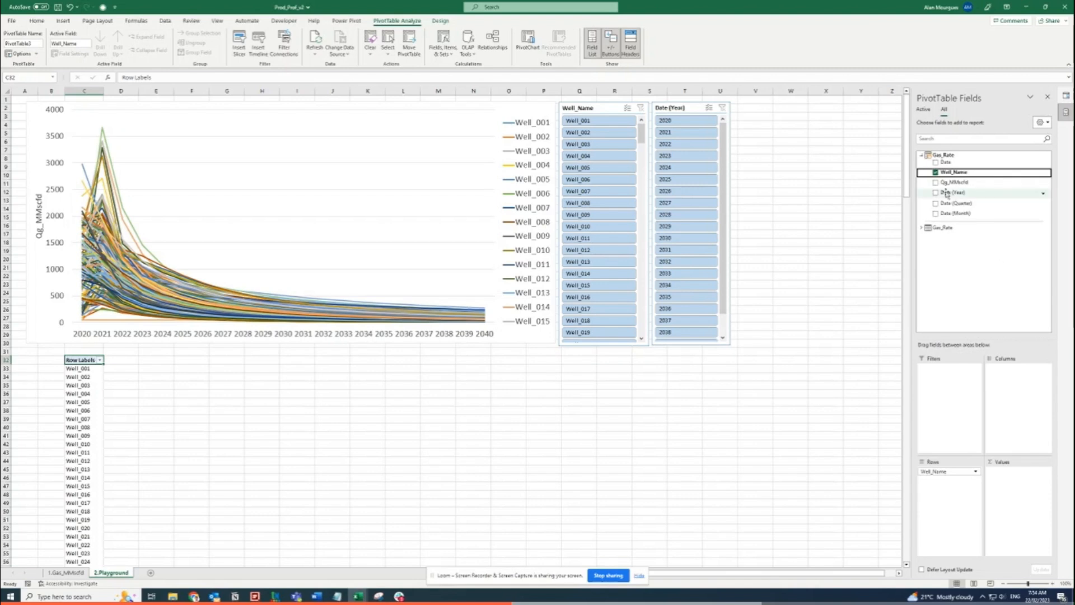
pyautogui.moveTo(952, 193); pyautogui.dragTo(1024, 392)
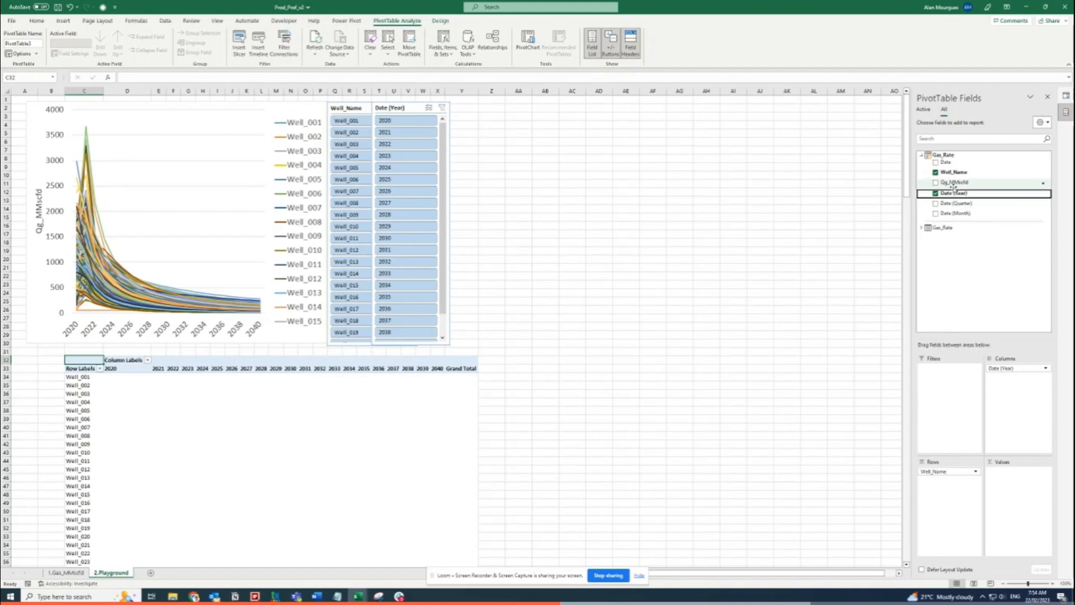
pyautogui.moveTo(954, 183); pyautogui.dragTo(1012, 510)
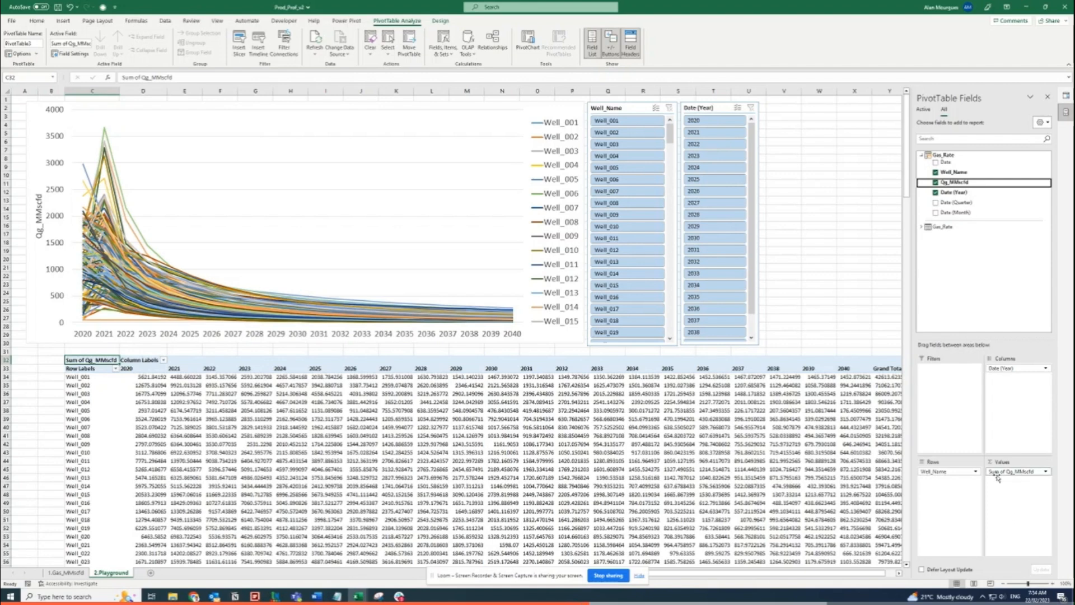
# - Summarize the PivotTable's Qg_MMscfd values by Average, and close the field list and queries panes
pyautogui.click(1047, 471)
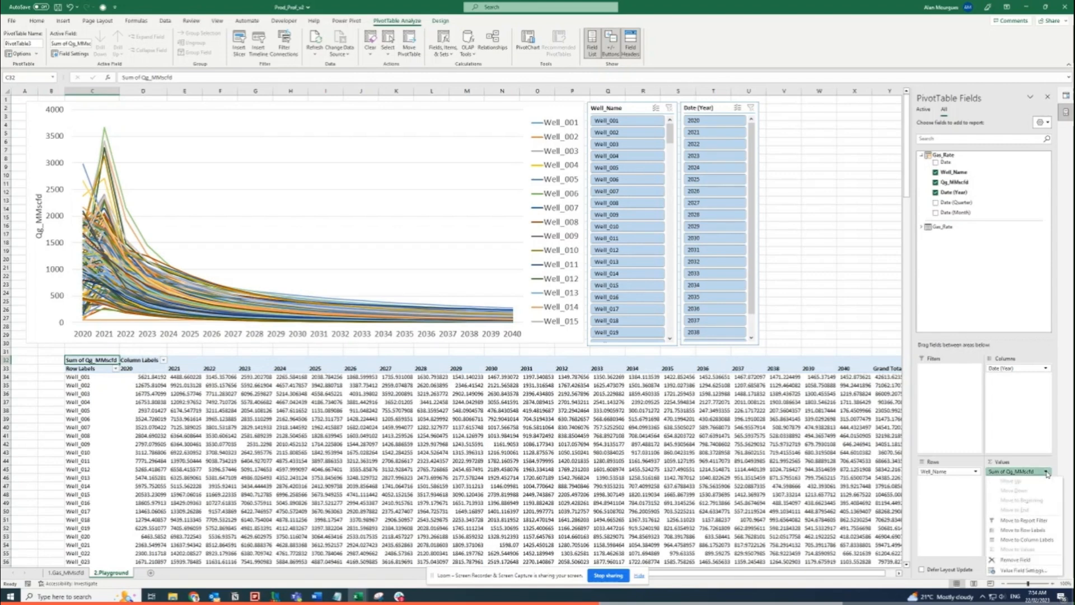
pyautogui.click(1015, 570)
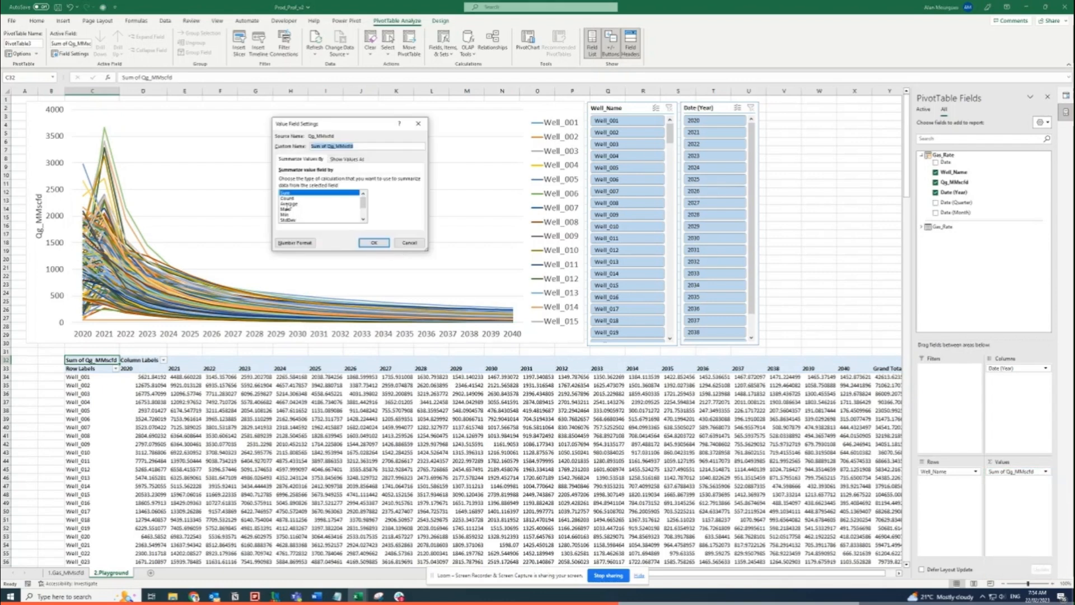
pyautogui.click(288, 204)
pyautogui.click(372, 242)
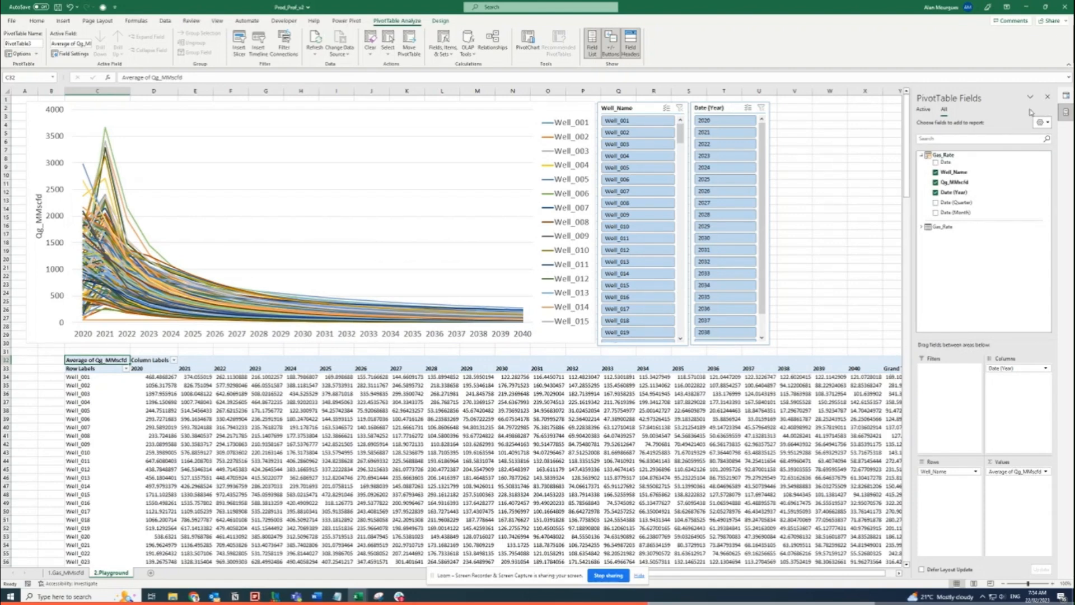
pyautogui.click(1048, 98)
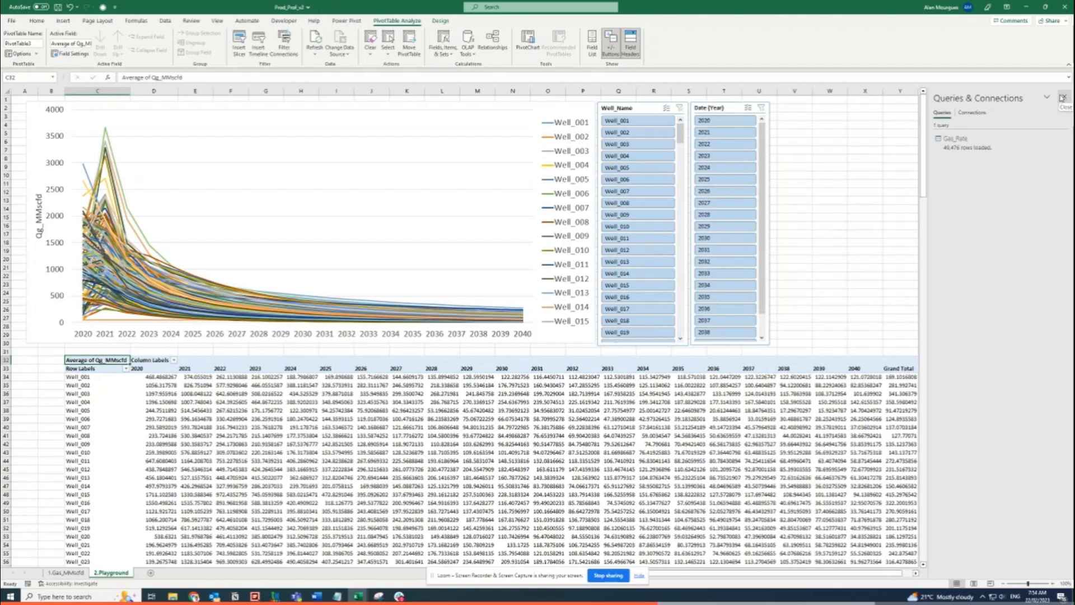
pyautogui.click(1061, 95)
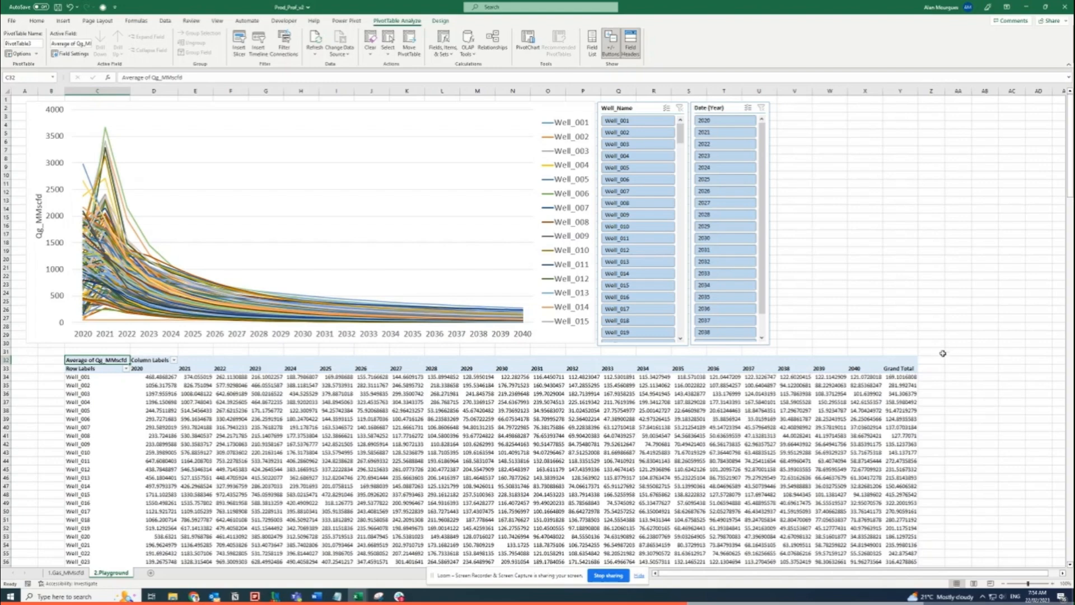
# - Remove the Grand Total row at the end of the PivotTable
pyautogui.scroll(-11, 756, 410)
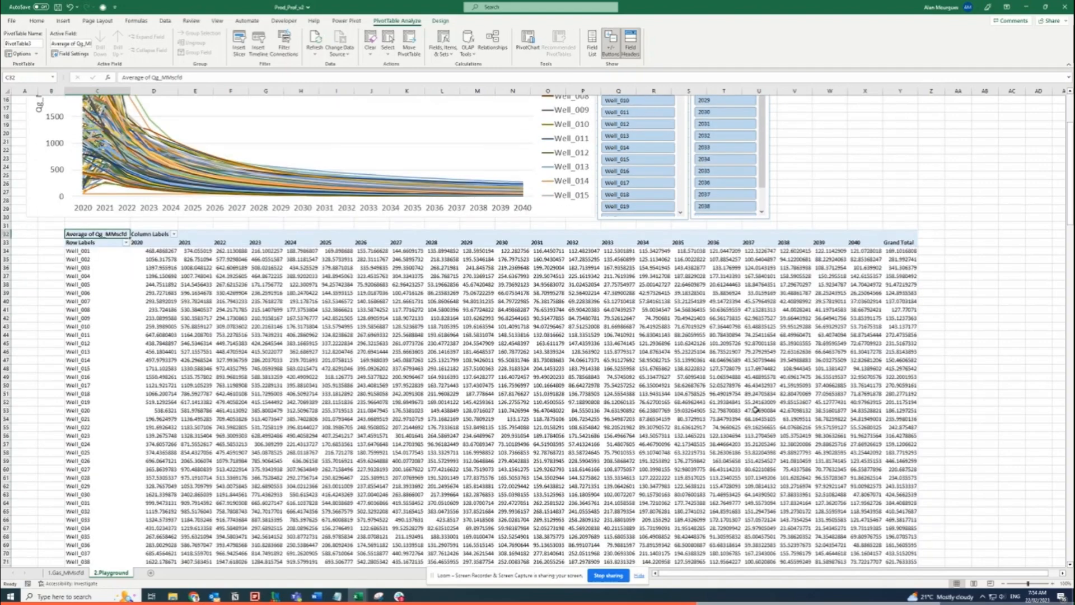
pyautogui.scroll(-20, 755, 410)
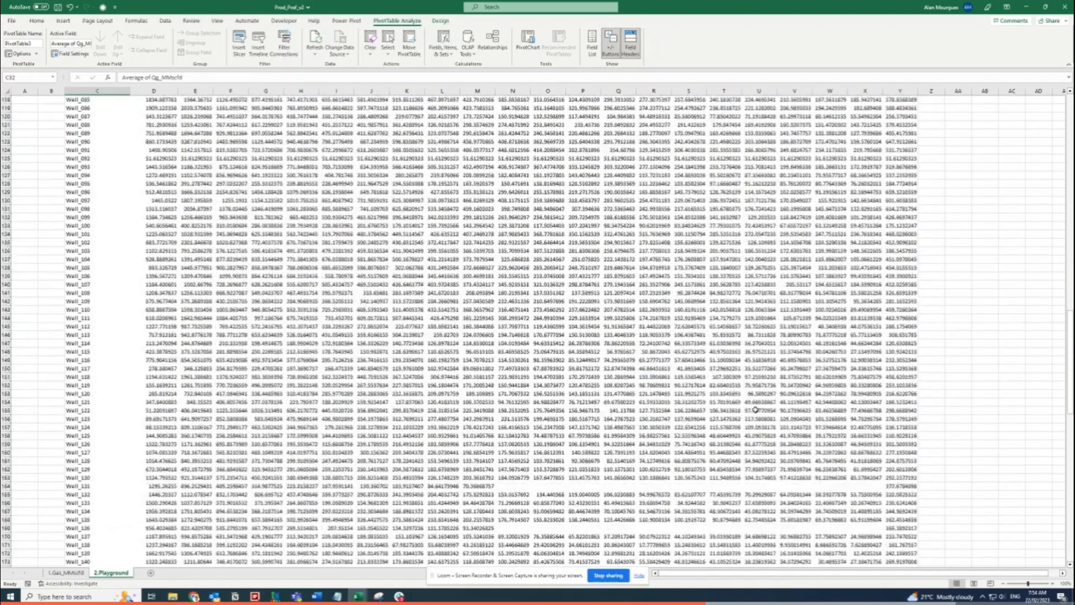
pyautogui.scroll(-15, 755, 410)
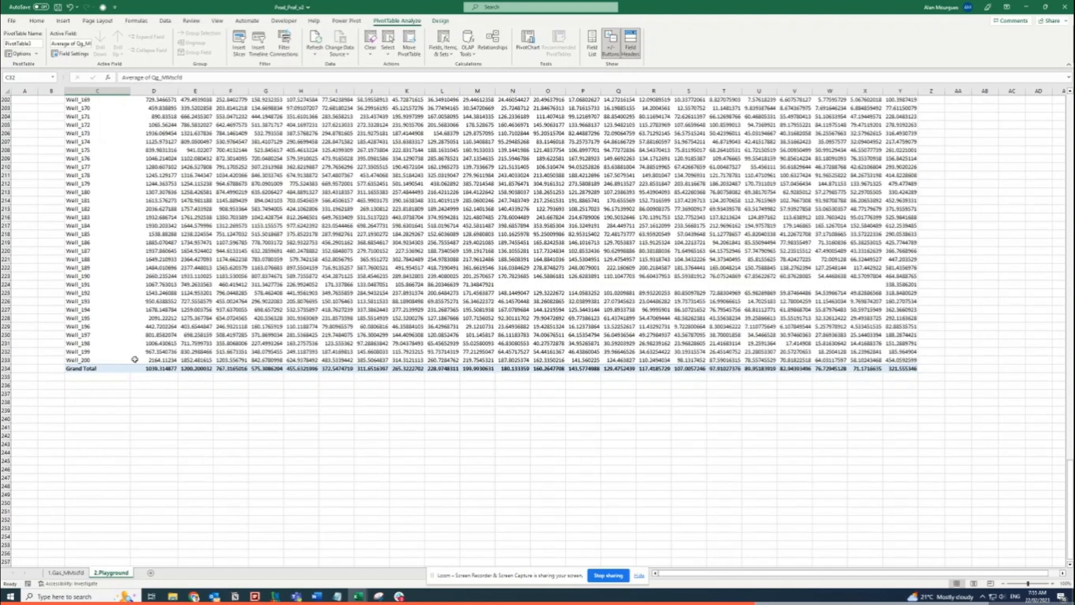
pyautogui.click(83, 369)
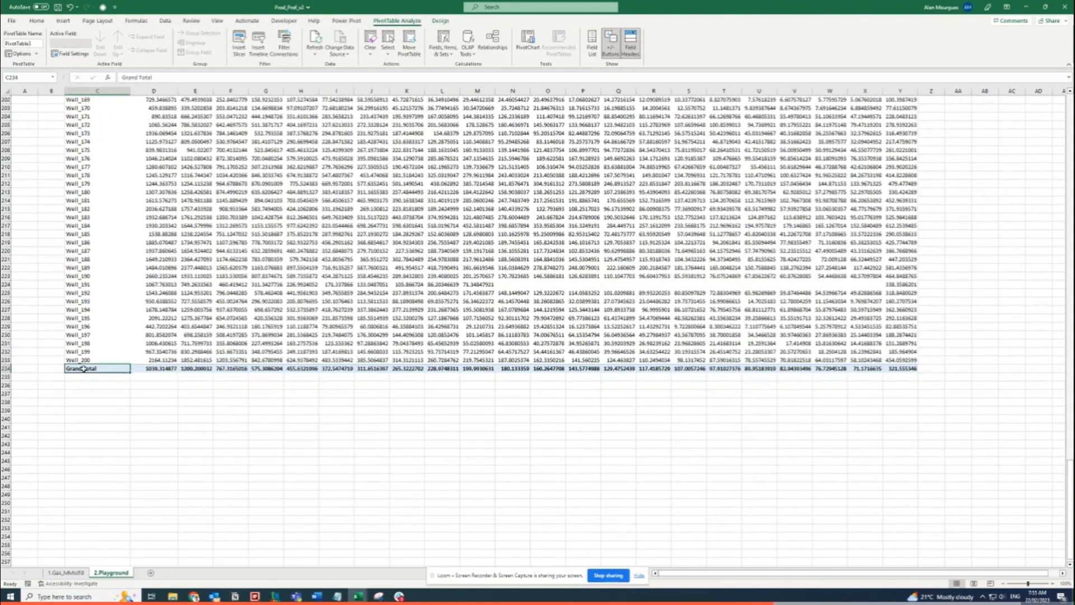
pyautogui.rightClick(83, 369)
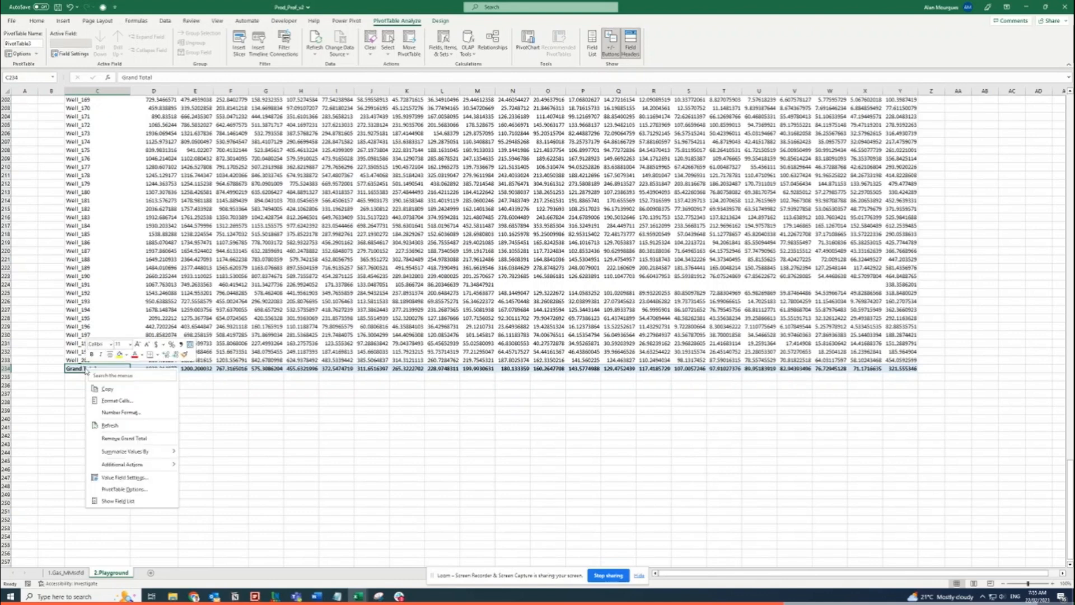
pyautogui.click(116, 437)
# - Remove the Grand Total column after 2040 in the PivotTable
pyautogui.click(900, 352)
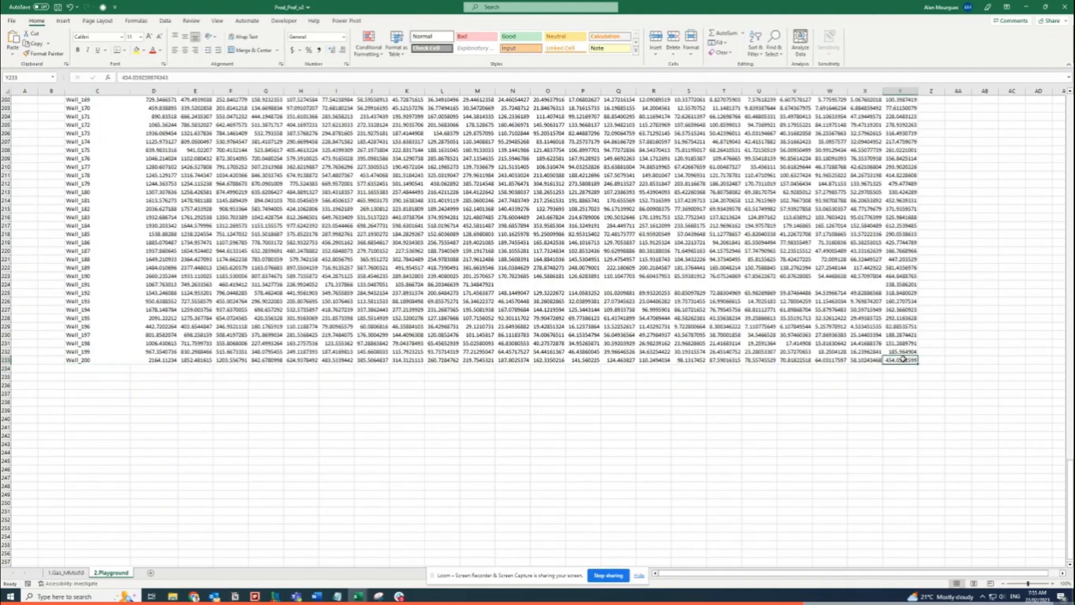
pyautogui.hotkey('ctrl', 'Up')
pyautogui.scroll(6, 898, 358)
pyautogui.rightClick(897, 251)
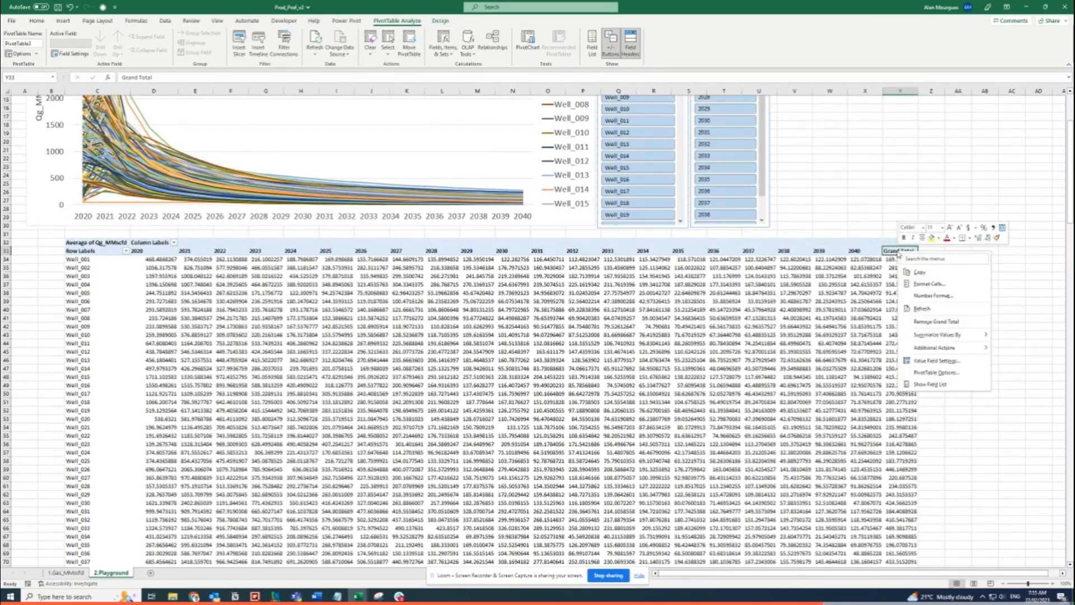
pyautogui.click(938, 321)
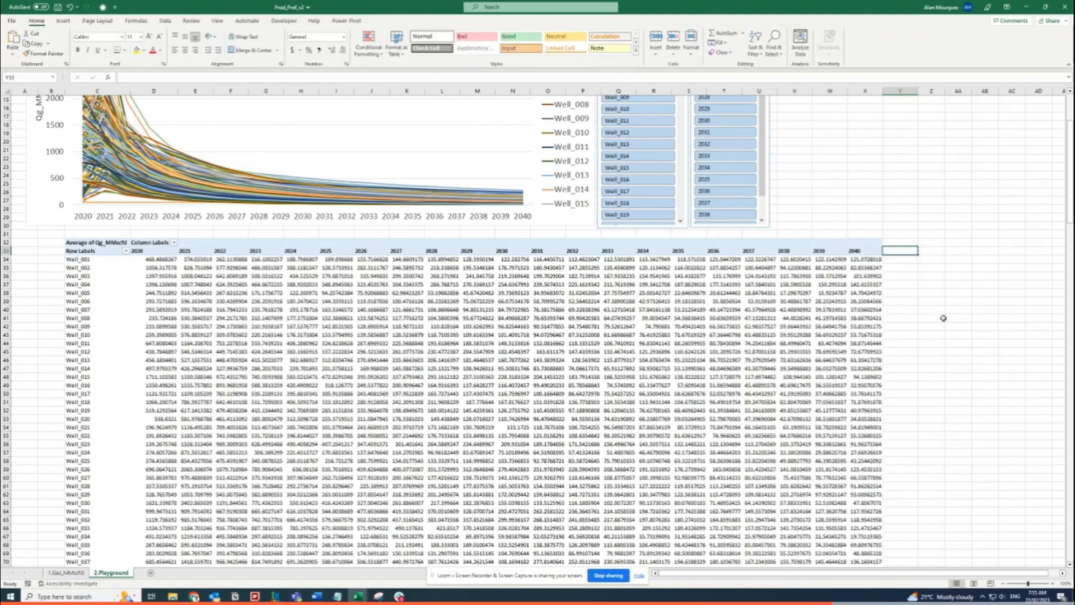
# - Format the PivotTable's gas rate values for all wells and years to zero decimal places
pyautogui.click(162, 260)
pyautogui.hotkey('ctrl', 'shift', 'Down')
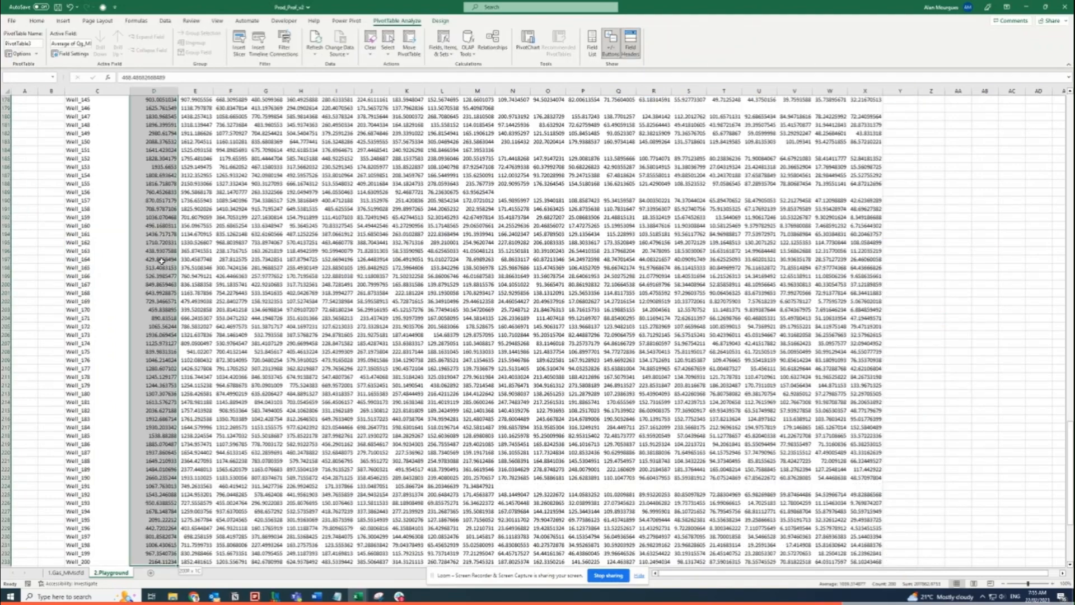
pyautogui.hotkey('ctrl', 'shift', 'Right')
pyautogui.click(37, 20)
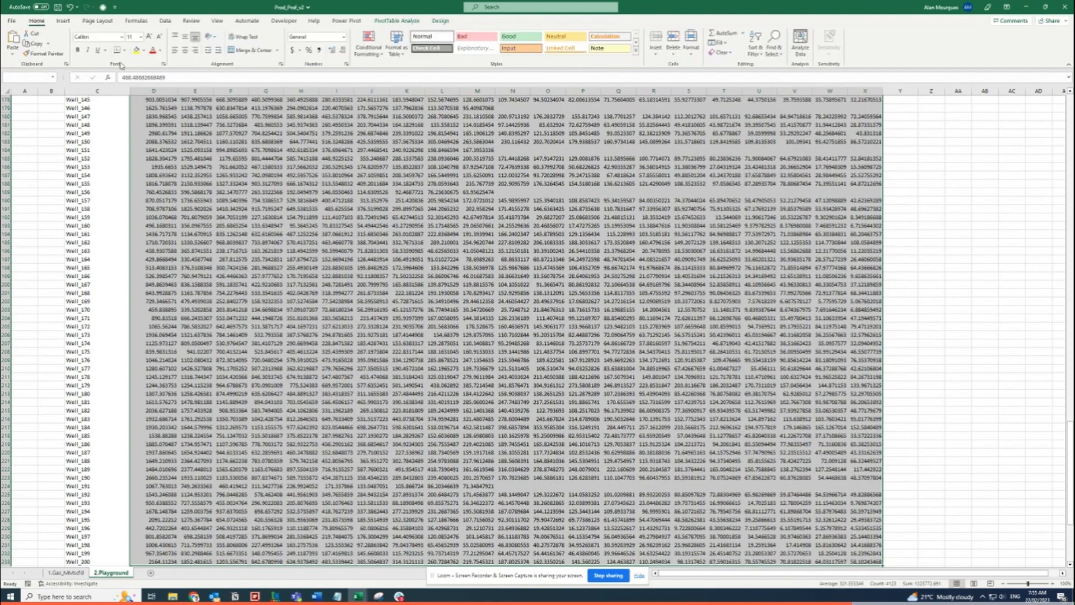
pyautogui.click(343, 50)
pyautogui.tripleClick(343, 51)
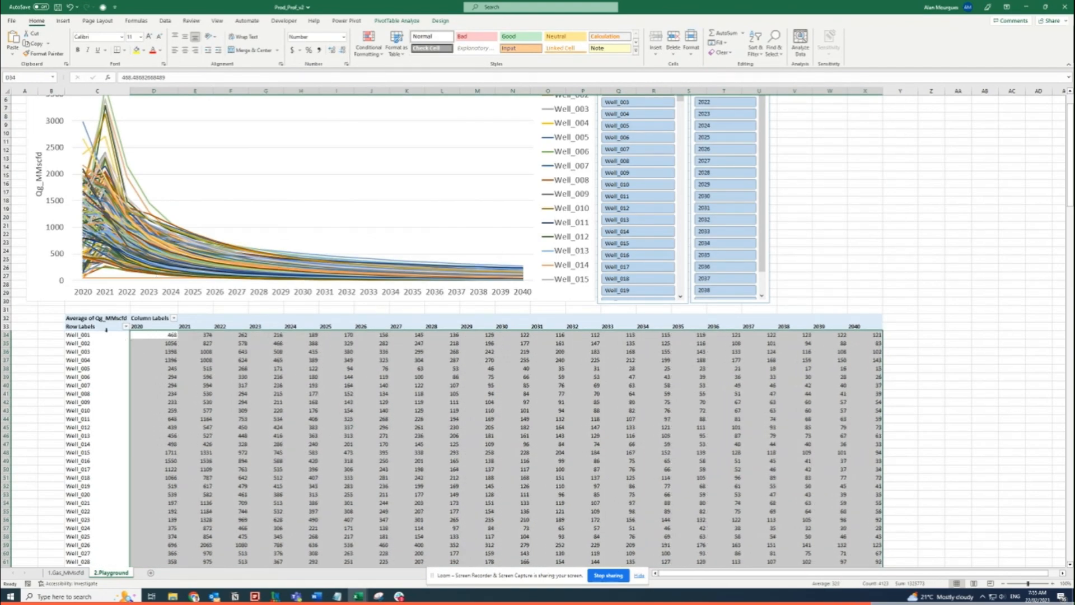
# - Rename the PivotTable's Row Labels header as "Well name"
pyautogui.click(96, 326)
pyautogui.write('Well')
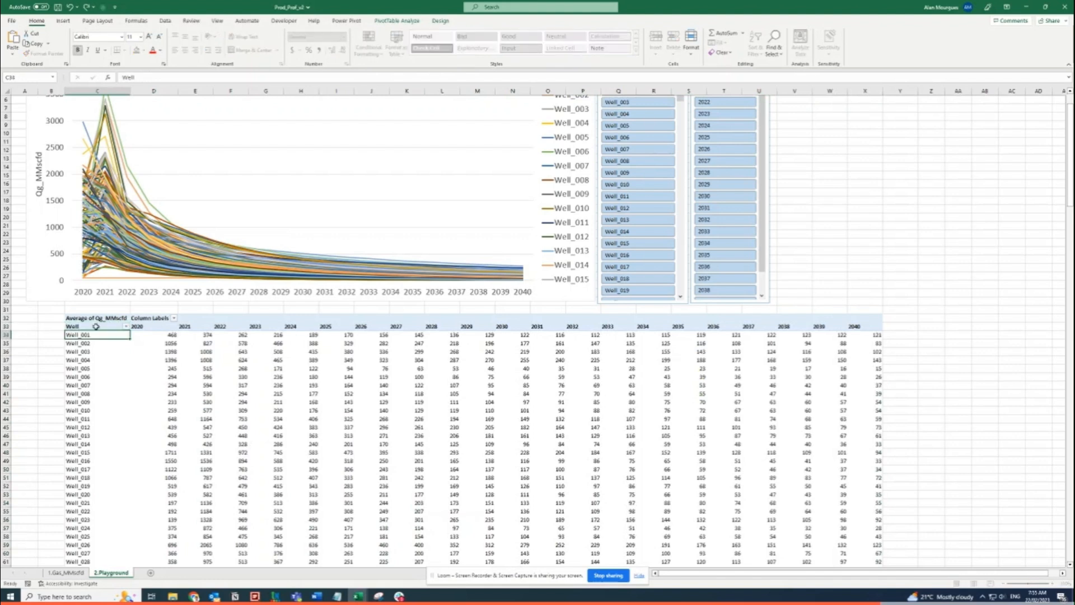
pyautogui.press('Return')
pyautogui.click(97, 326)
pyautogui.write('Well name')
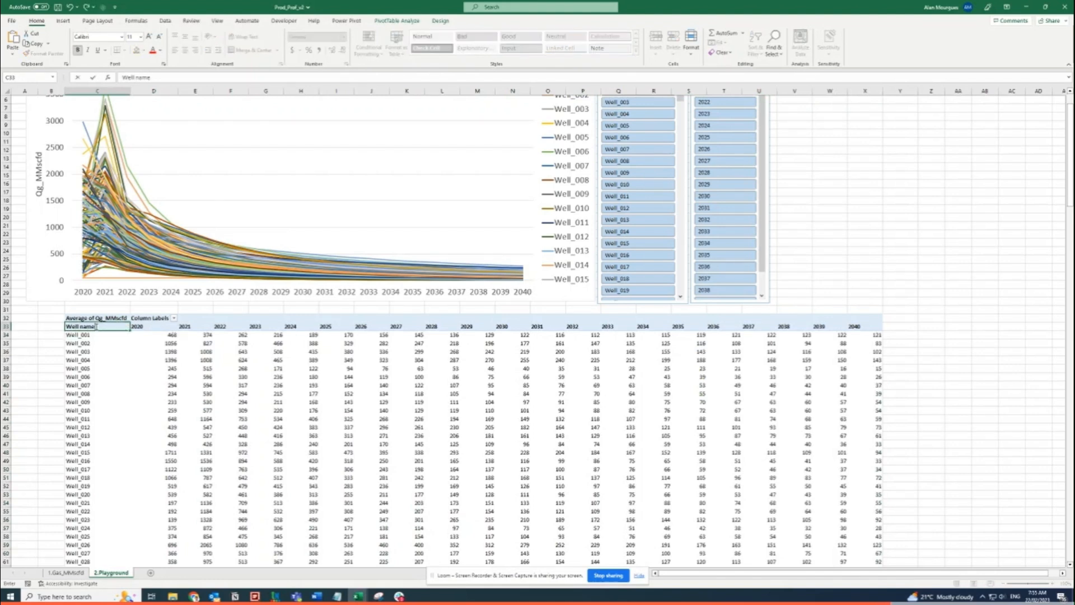
pyautogui.hotkey('ctrl', 'Return')
# - Rename the PivotTable's Column Labels header as "Year"
pyautogui.press('Up')
pyautogui.press('Right')
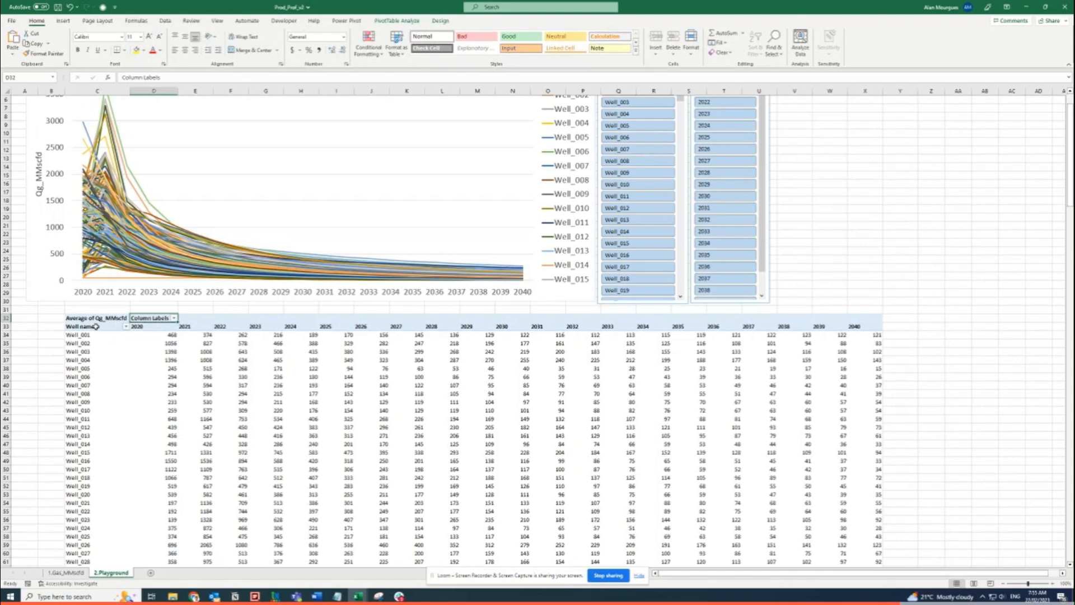
pyautogui.write('Year')
pyautogui.press('Return')
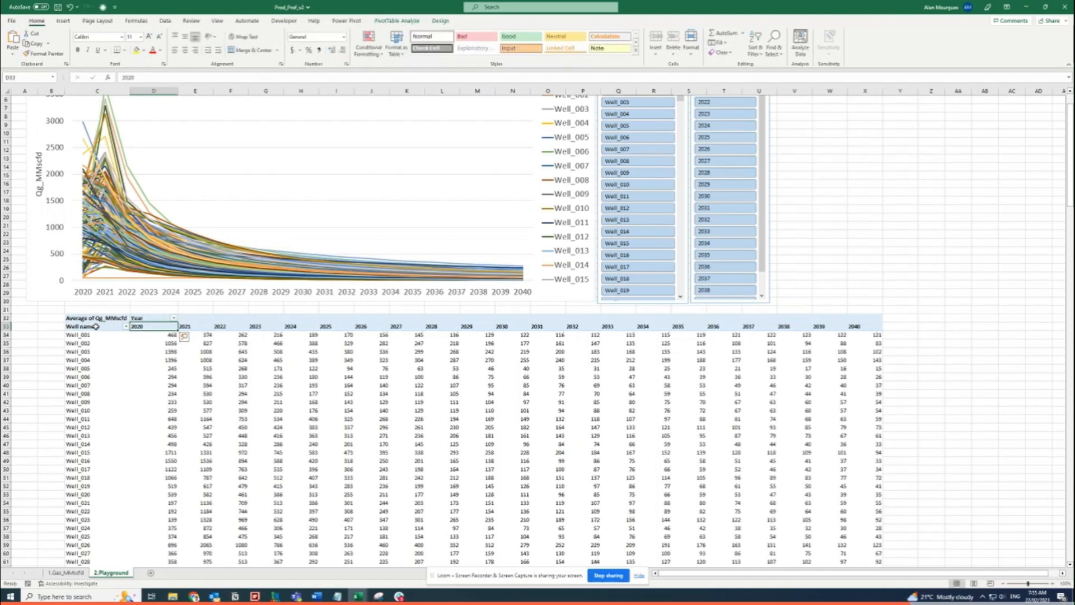
# - Filter with the slicers to Well_003 and the years 2020 to 2028 to test them against the chart and PivotTable
pyautogui.moveTo(474, 404)
pyautogui.moveTo(640, 430)
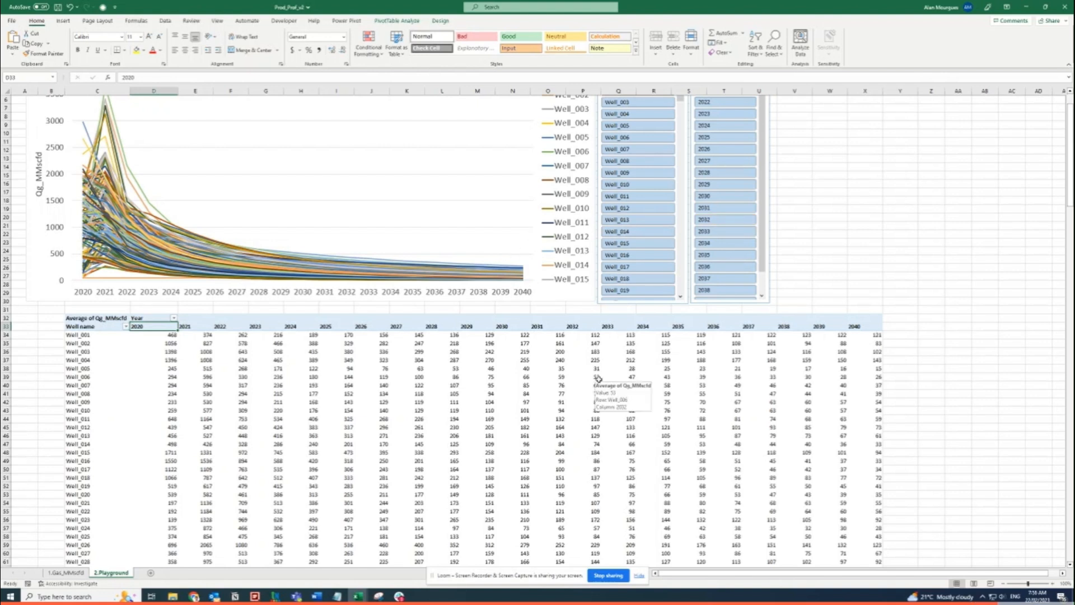
pyautogui.scroll(2, 726, 337)
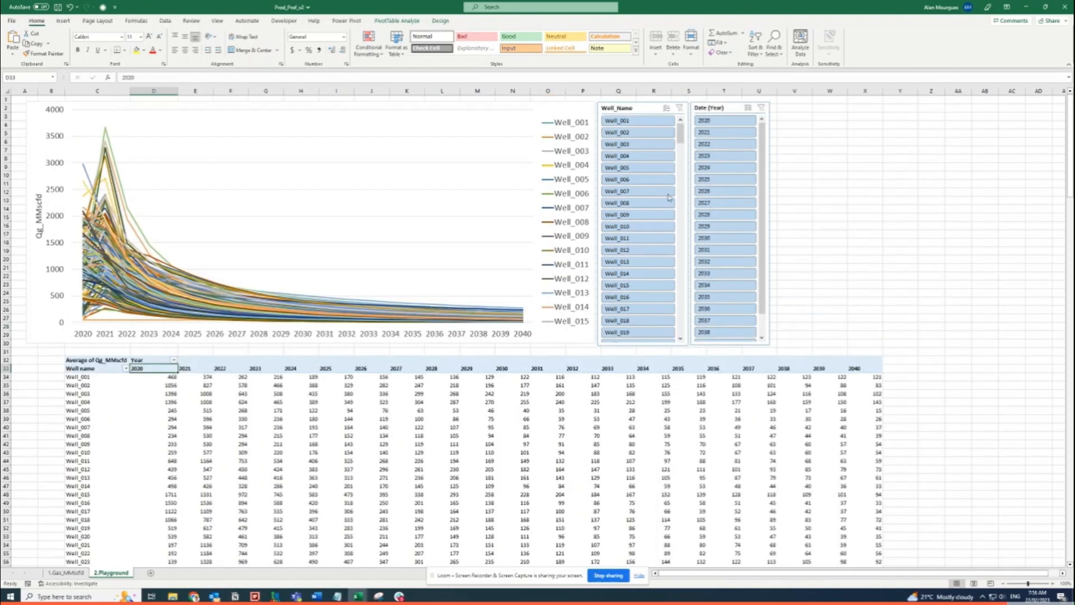
pyautogui.click(641, 145)
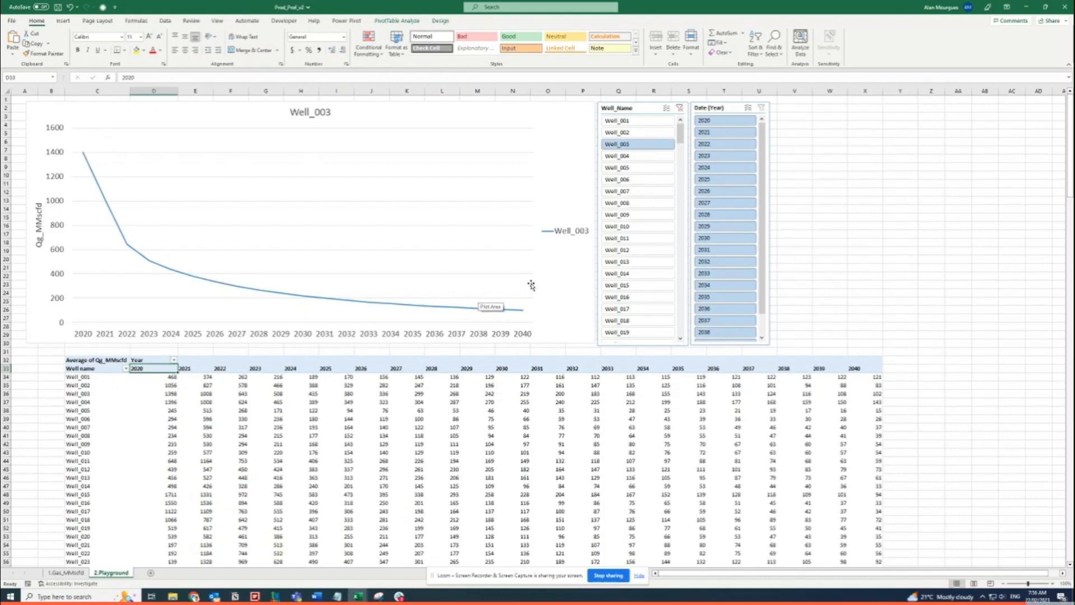
pyautogui.moveTo(725, 120); pyautogui.dragTo(729, 216)
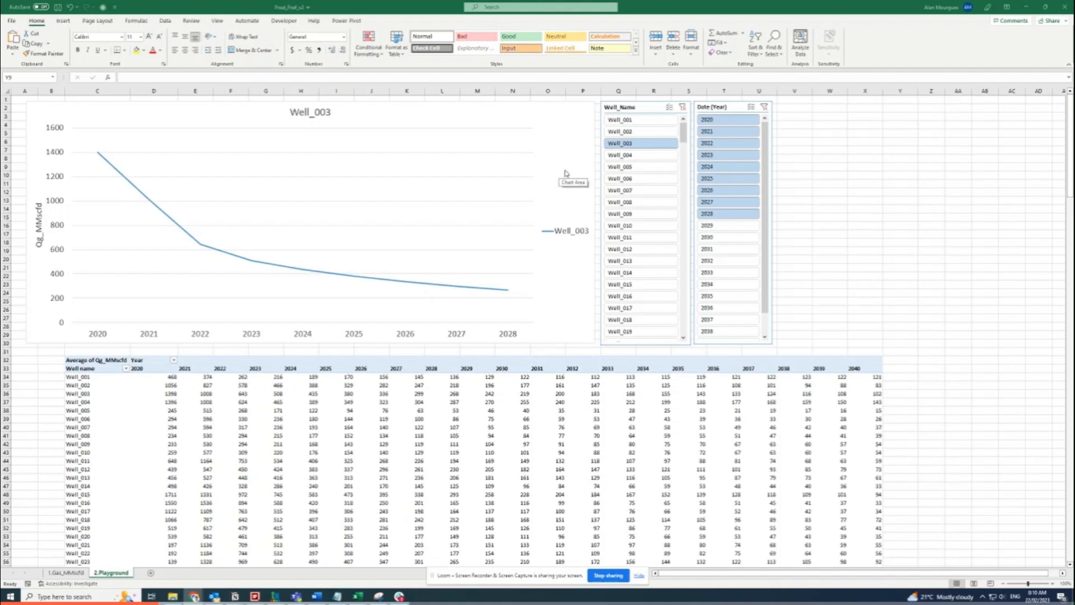
# - Rename the gas rate PivotChart as PivotChart_Qg
pyautogui.click(576, 109)
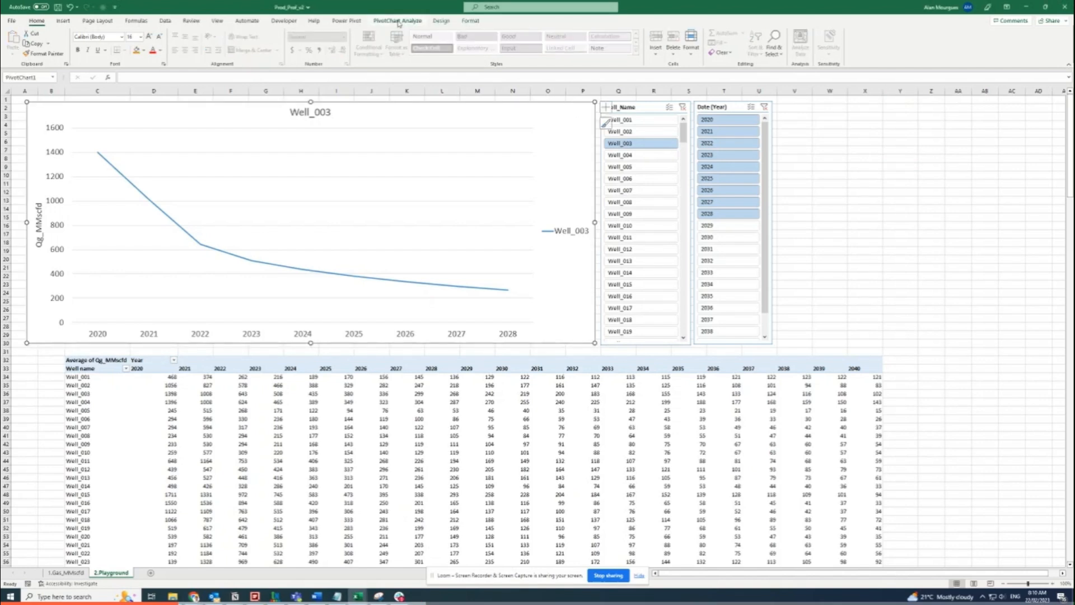
pyautogui.click(397, 21)
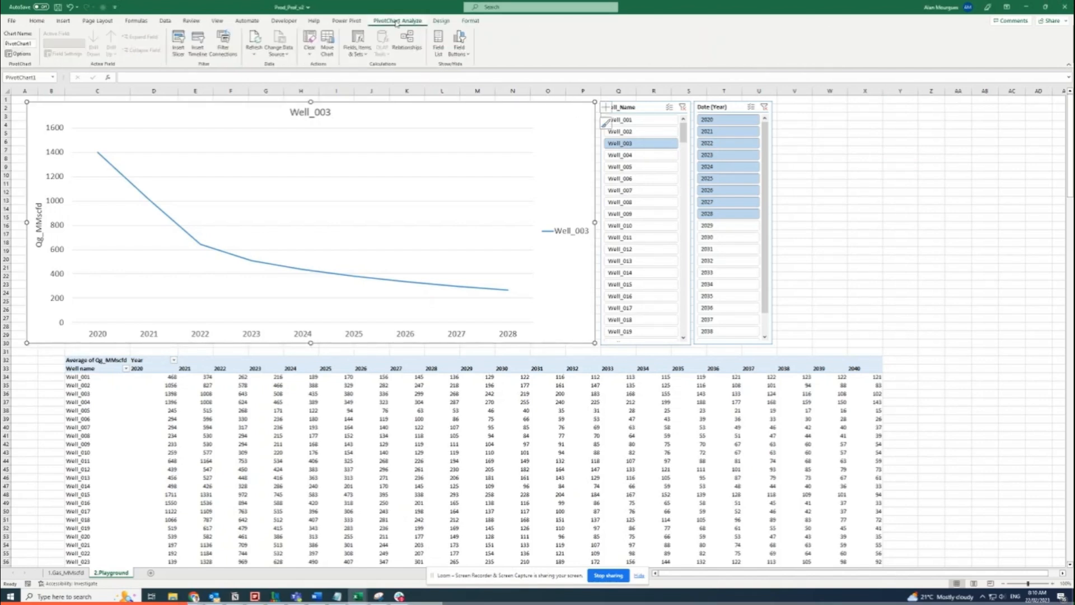
pyautogui.click(32, 43)
pyautogui.click(33, 44)
pyautogui.press('BackSpace')
pyautogui.write('_Qg')
pyautogui.press('Return')
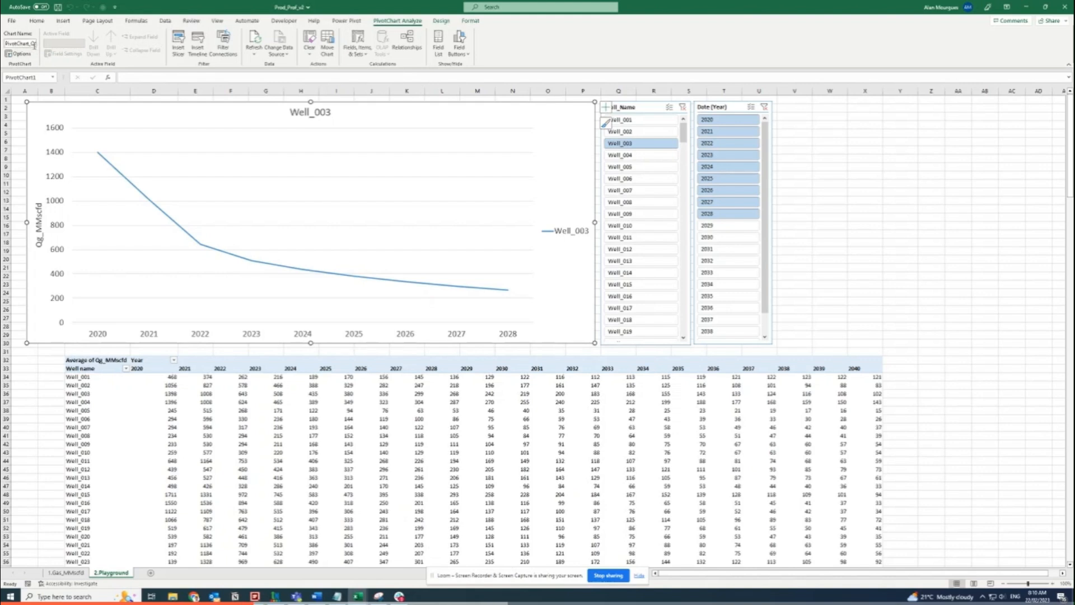
# - Rename the PivotTable below the chart as PivotTable_Qg
pyautogui.click(279, 386)
pyautogui.click(390, 22)
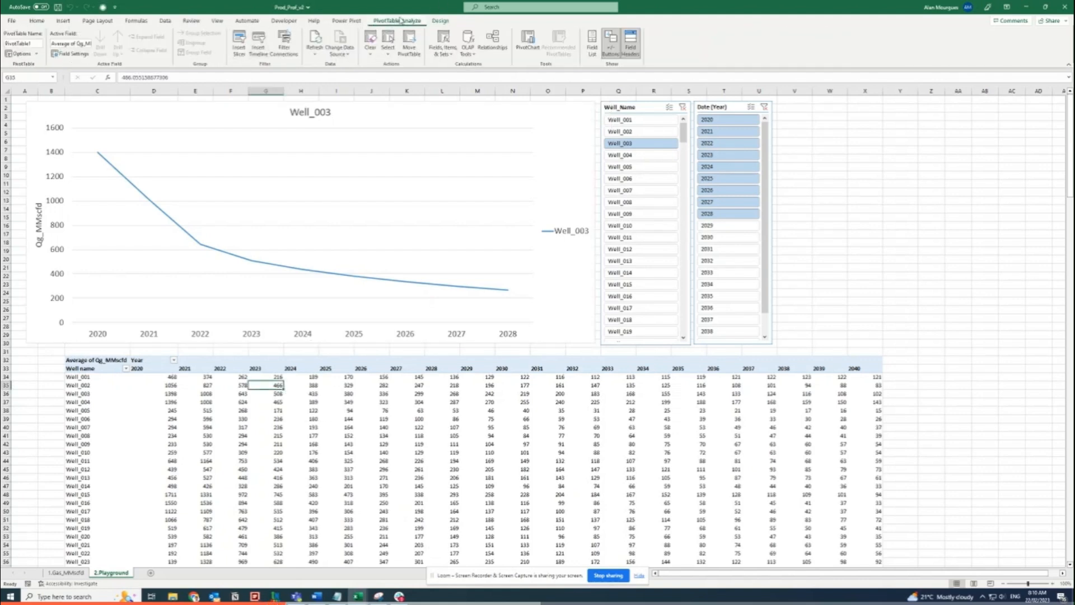
pyautogui.click(37, 44)
pyautogui.press('Return')
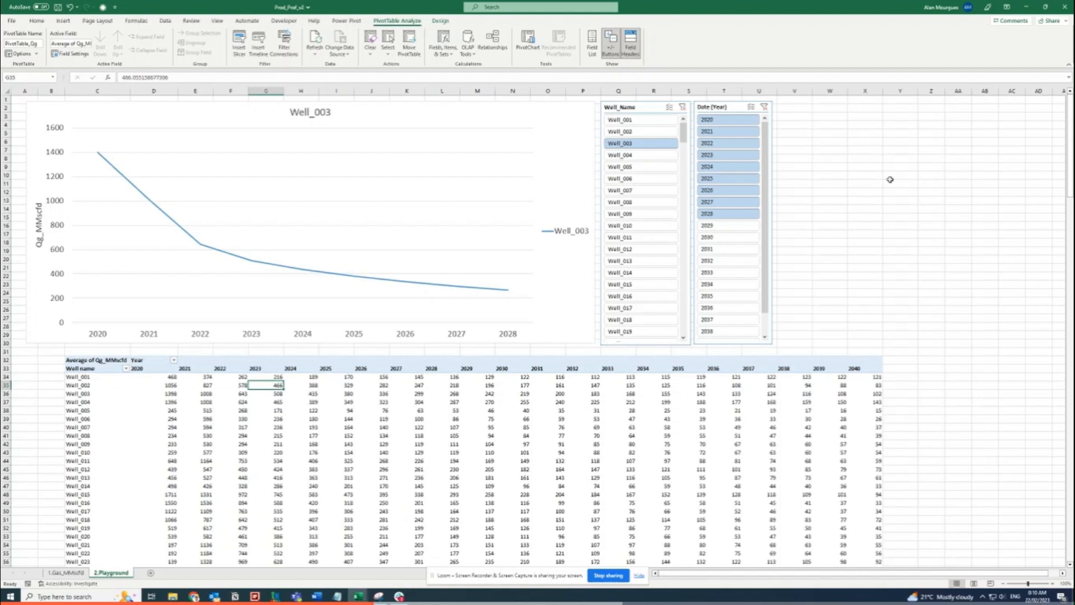
# - Connect the Date (Year) slicer to PivotTable_Qg in addition to PivotChart_Qg through its report connections
pyautogui.click(724, 109)
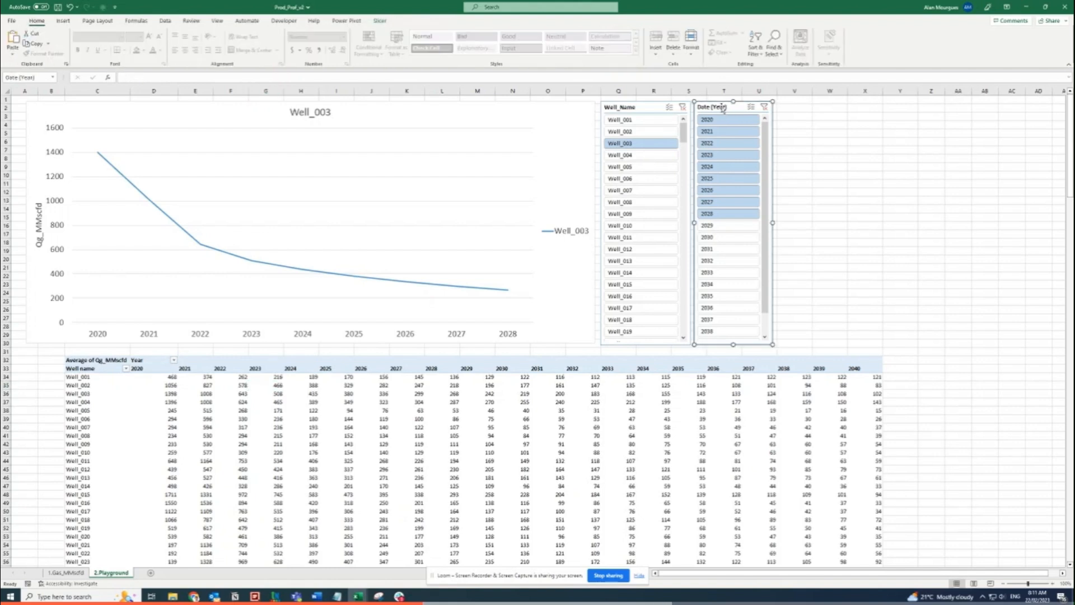
pyautogui.rightClick(727, 109)
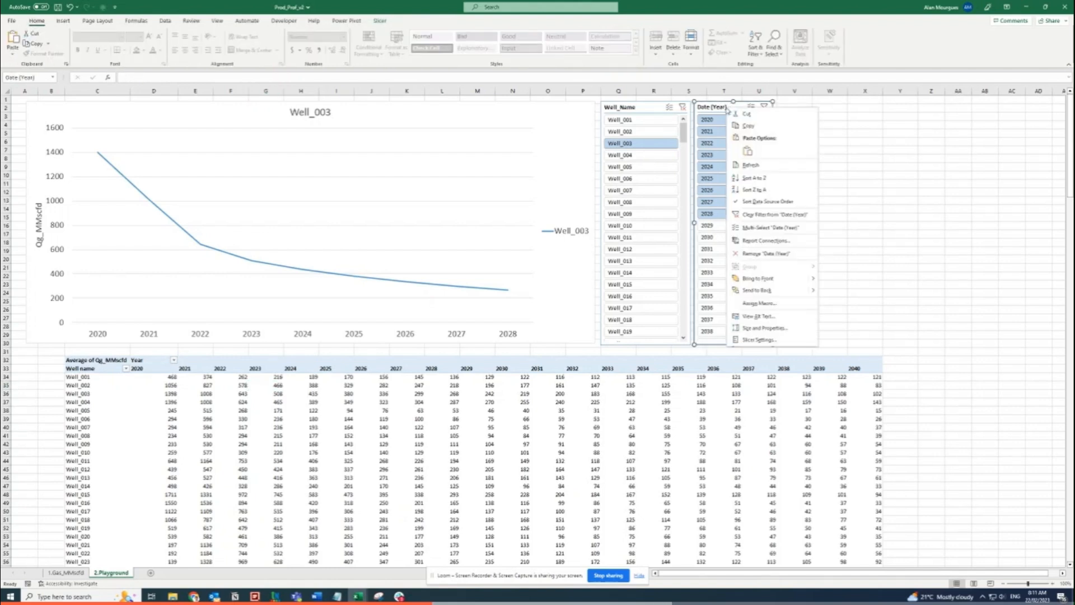
pyautogui.click(767, 240)
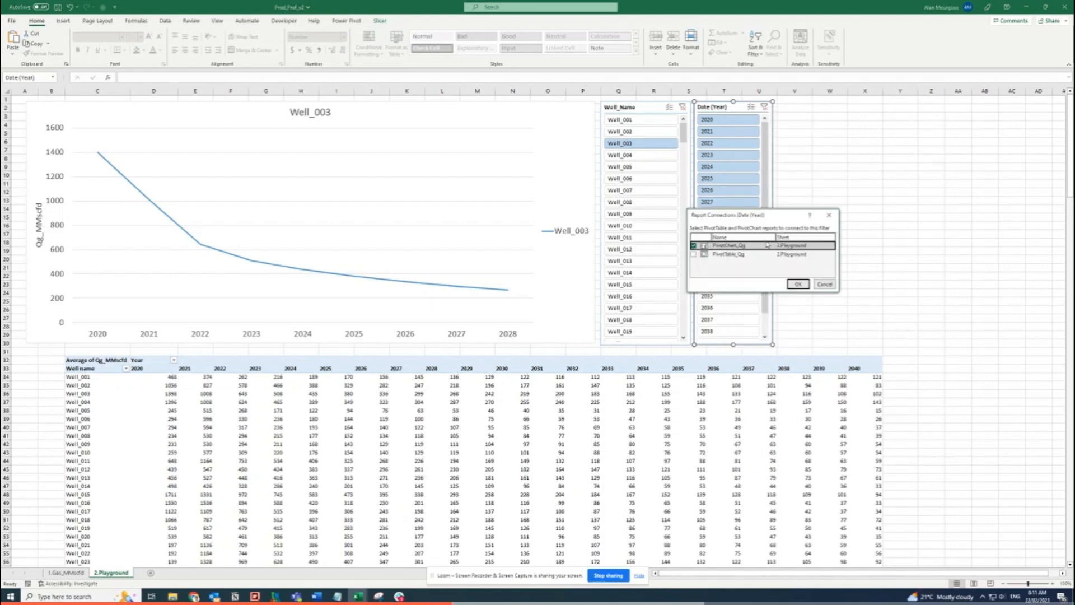
pyautogui.moveTo(776, 215); pyautogui.dragTo(446, 152)
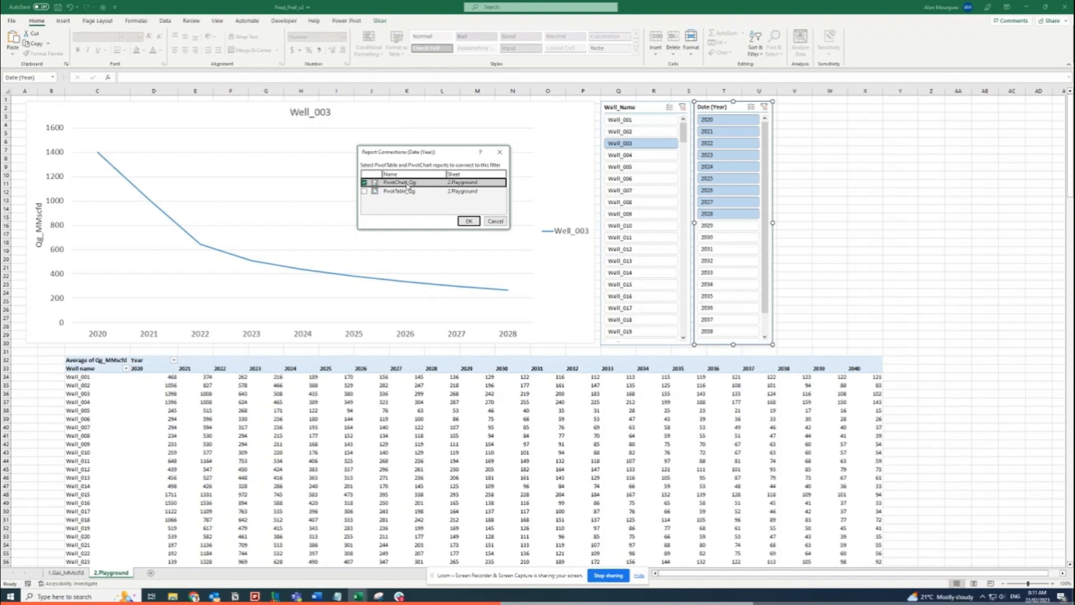
pyautogui.click(365, 191)
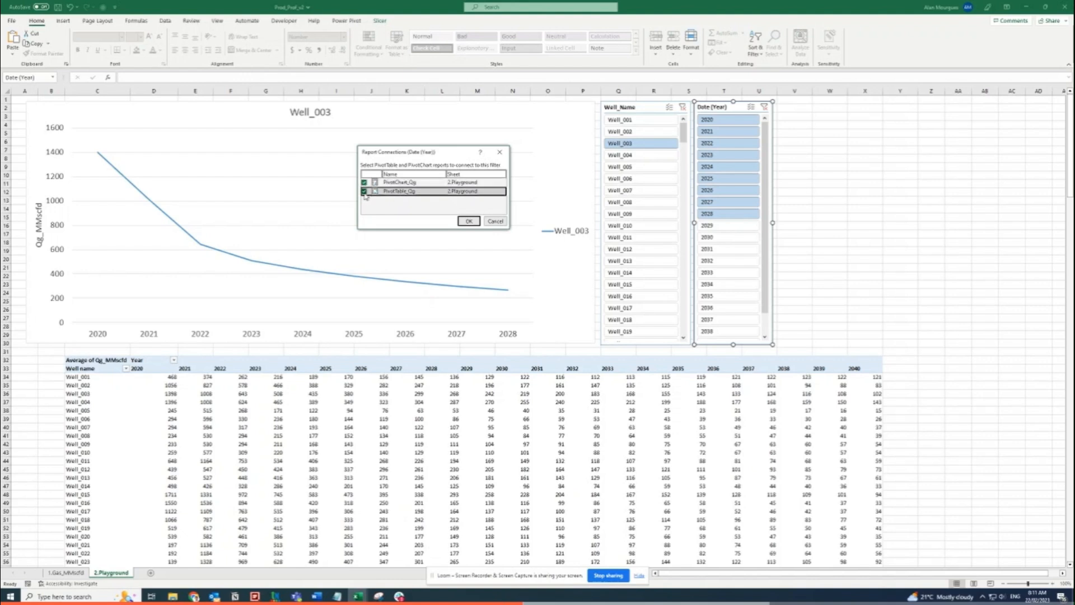
pyautogui.click(469, 221)
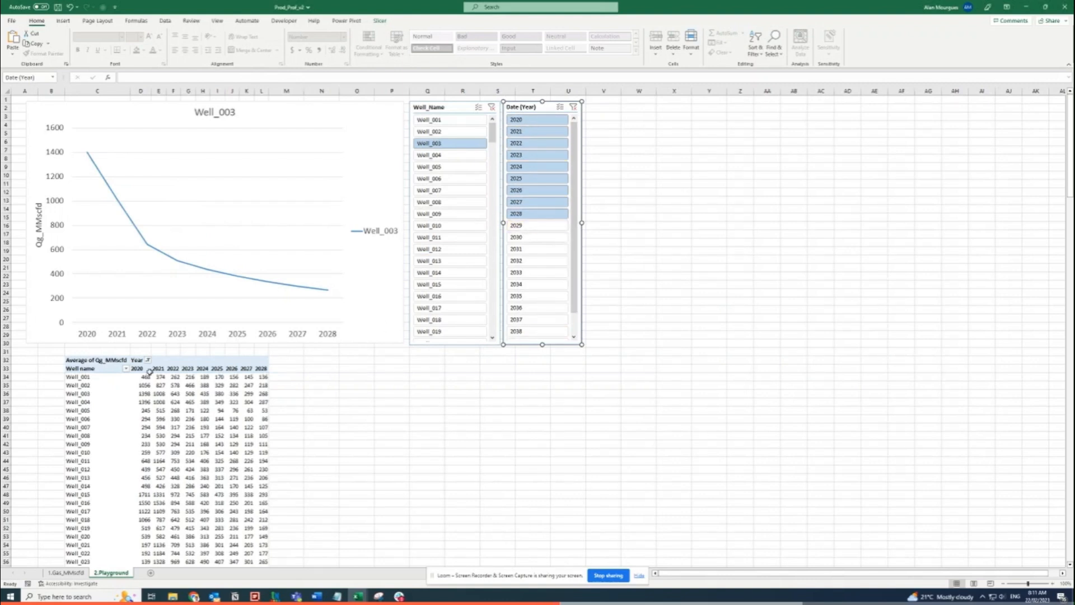
# - Clear the year filter and select 2028 to 2032 in the Date (Year) slicer to test its effect on both reports
pyautogui.click(573, 107)
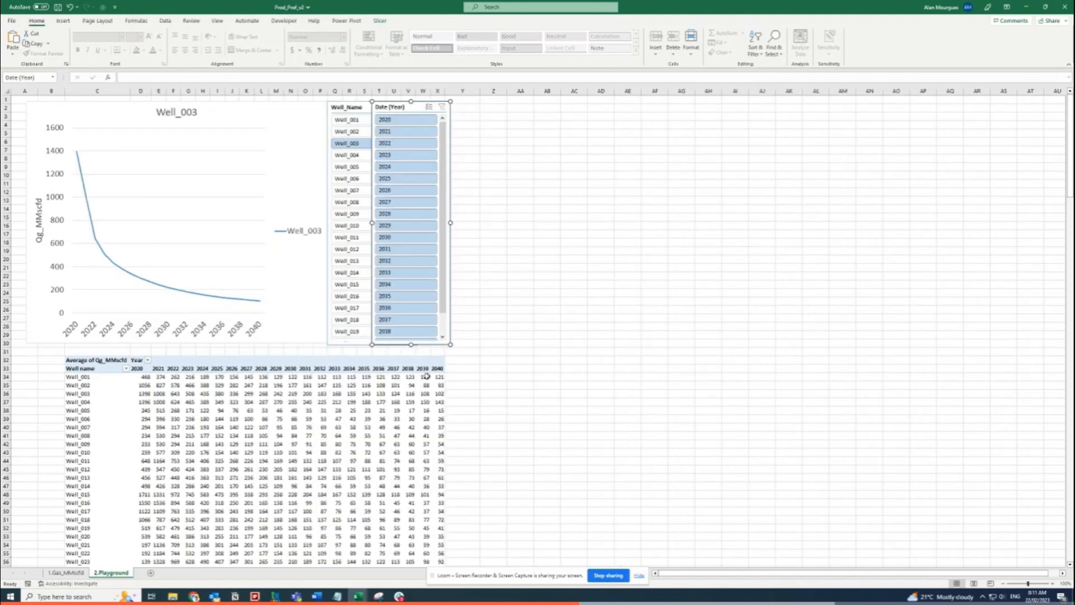
pyautogui.moveTo(392, 120); pyautogui.dragTo(395, 260)
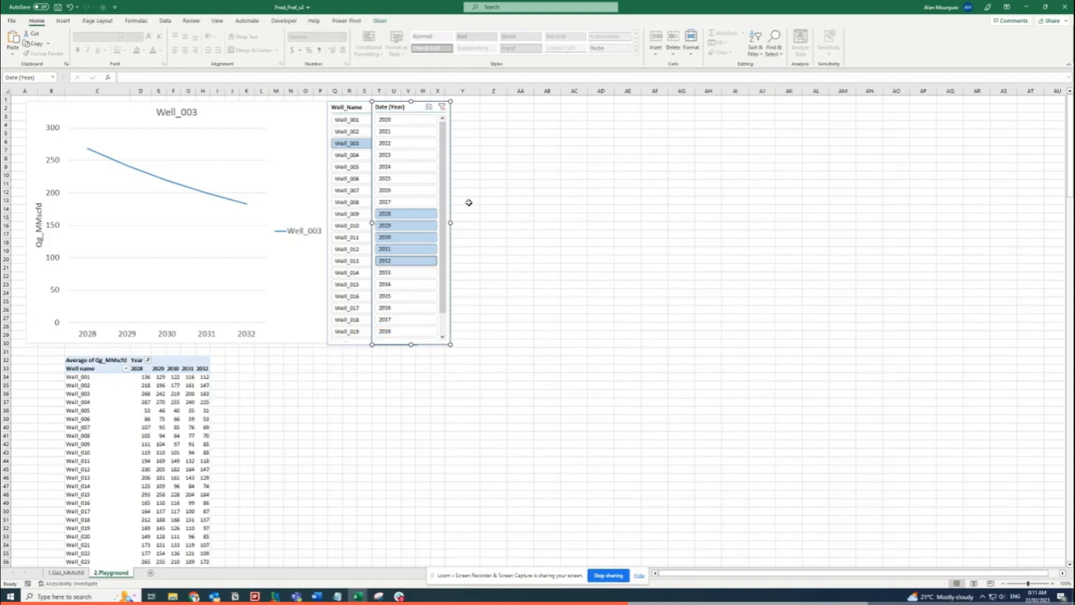
# - Move the Date (Year) and Well_Name slicers well away from the chart and clear the year filter
pyautogui.moveTo(393, 115); pyautogui.dragTo(580, 115)
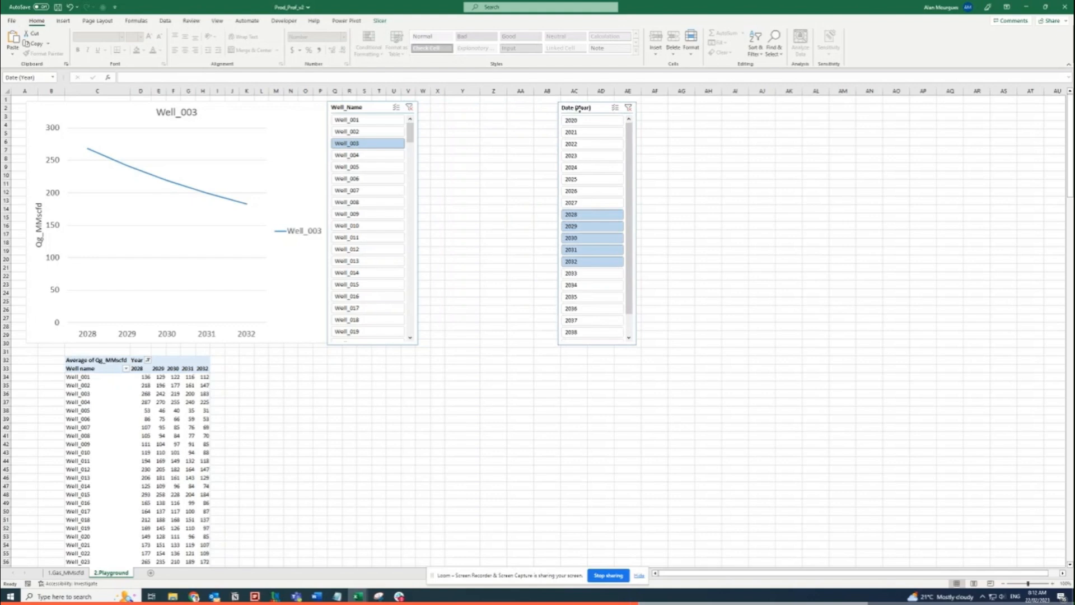
pyautogui.moveTo(372, 108); pyautogui.dragTo(487, 110)
pyautogui.click(628, 107)
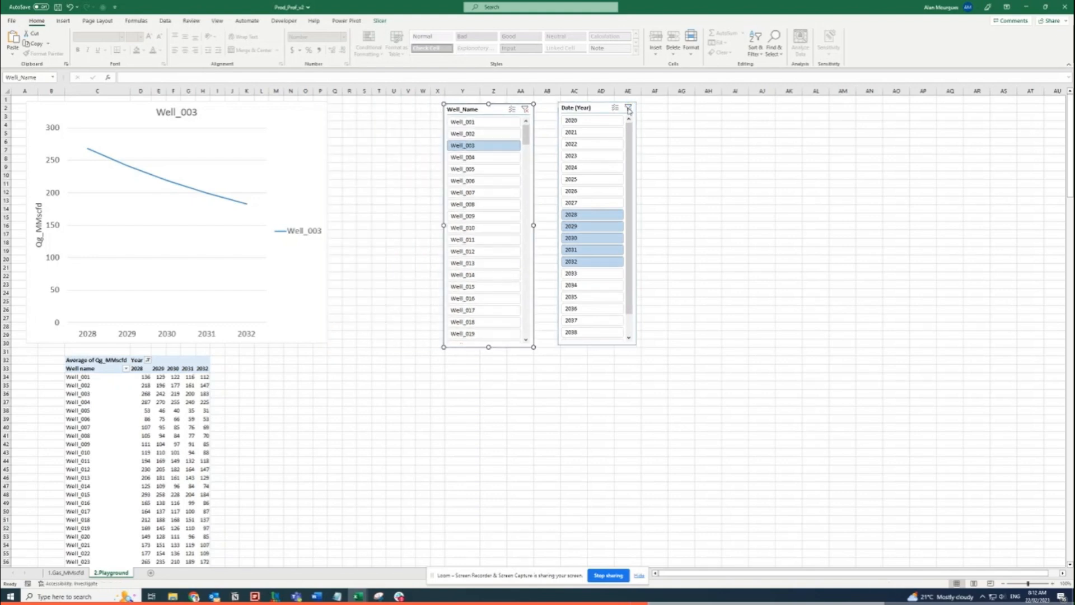
# - Widen columns D to X equally and place the Well_Name and Date (Year) slicers side by side next to the chart
pyautogui.moveTo(141, 91); pyautogui.dragTo(463, 91)
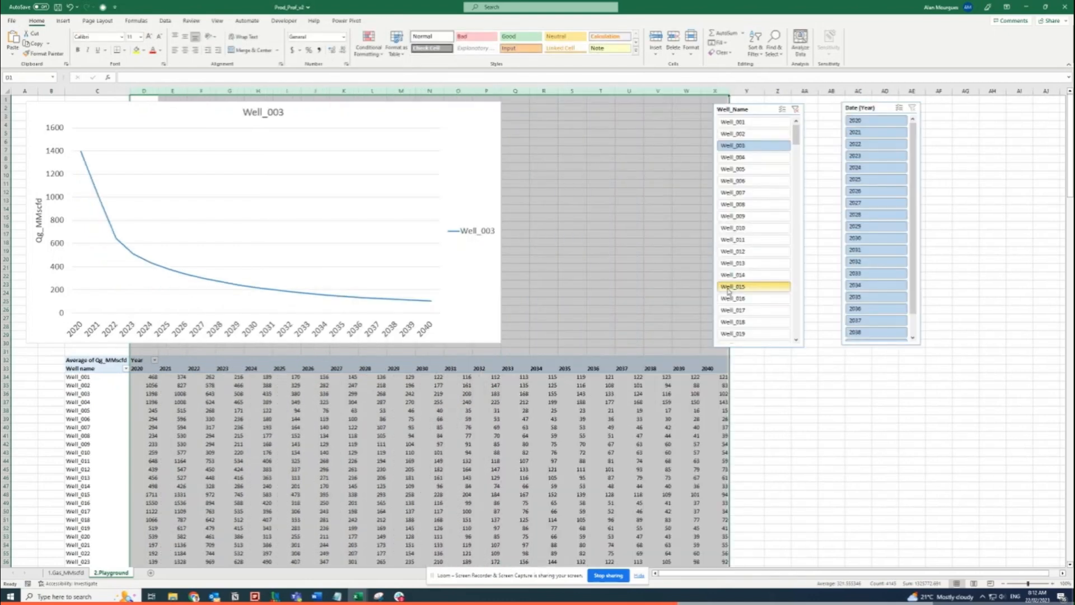
pyautogui.click(806, 406)
pyautogui.moveTo(757, 108); pyautogui.dragTo(555, 107)
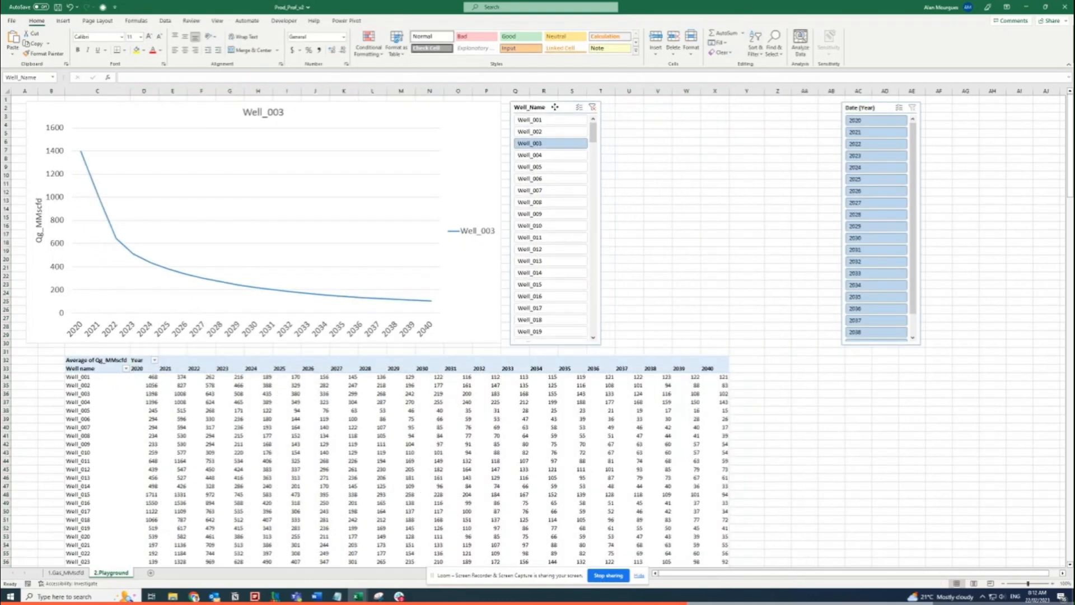
pyautogui.moveTo(883, 107); pyautogui.dragTo(646, 109)
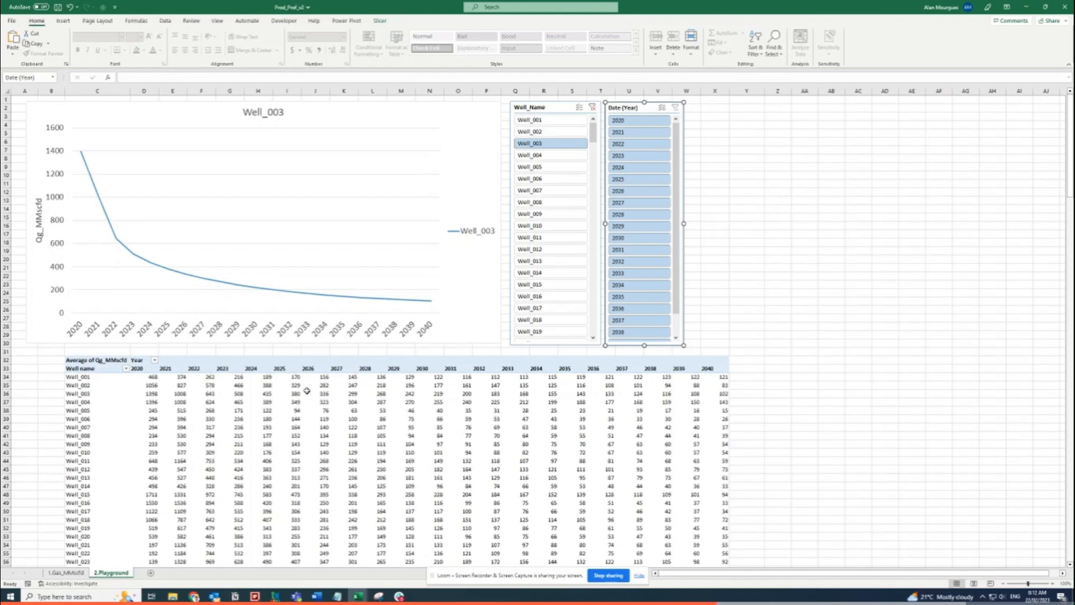
# - Turn off autofitting of column widths on update in the options of PivotTable_Qg
pyautogui.click(294, 378)
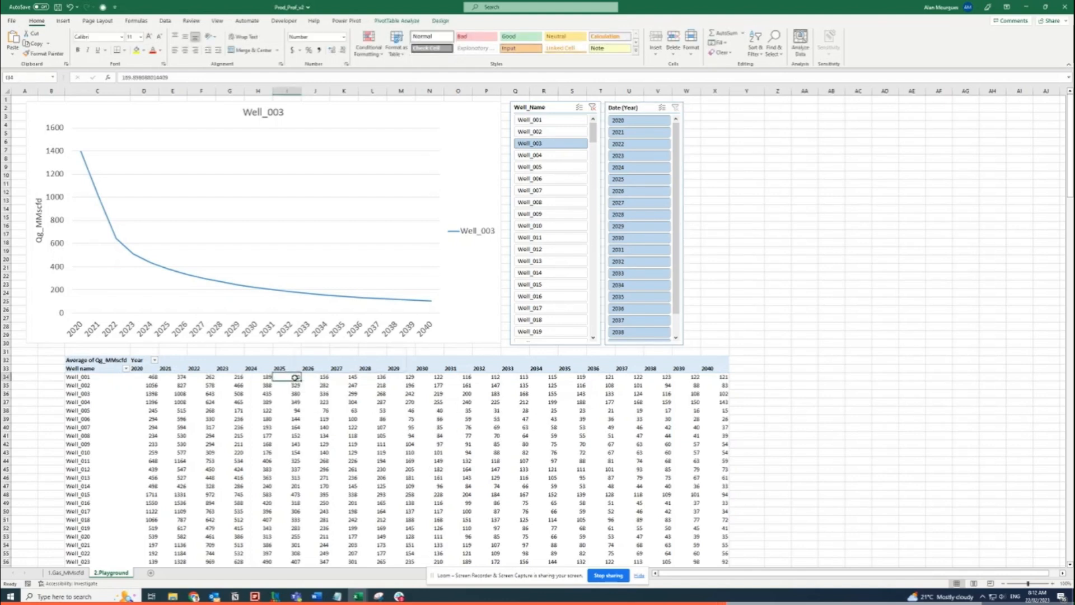
pyautogui.rightClick(295, 378)
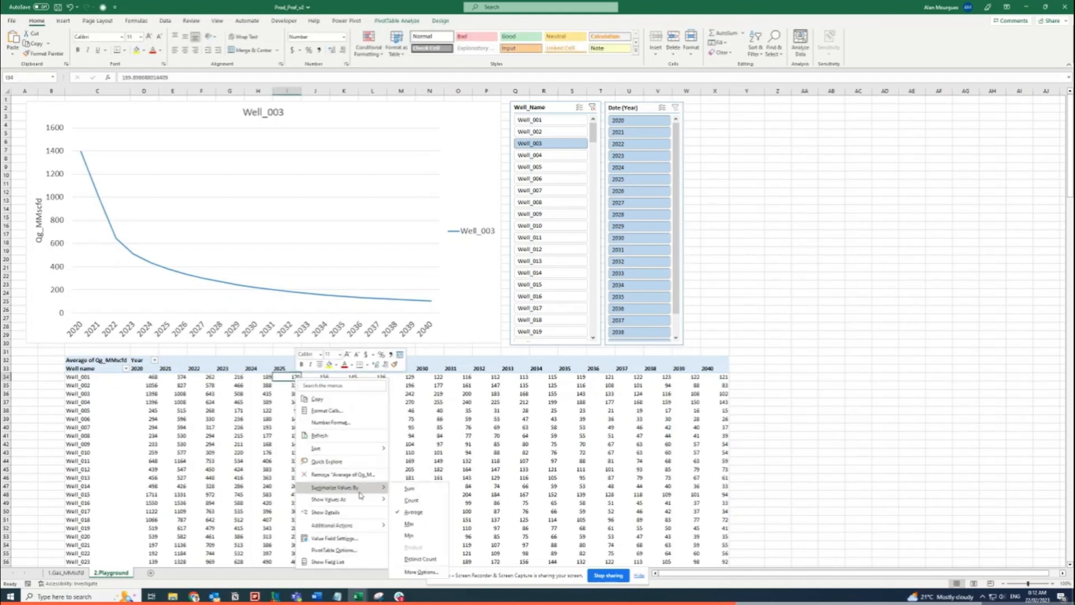
pyautogui.click(336, 550)
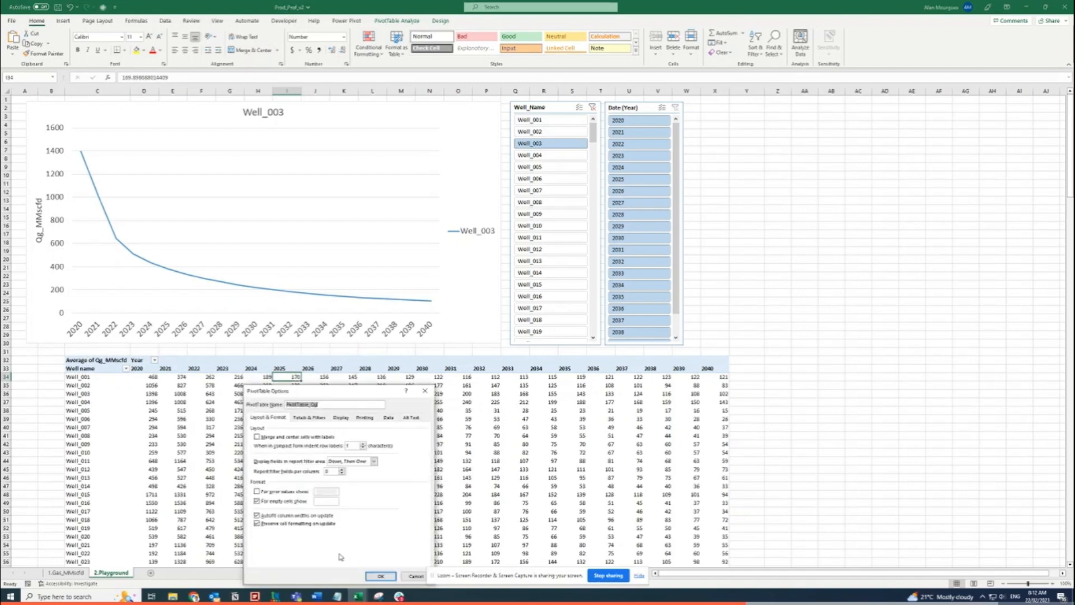
pyautogui.moveTo(349, 396); pyautogui.dragTo(234, 260)
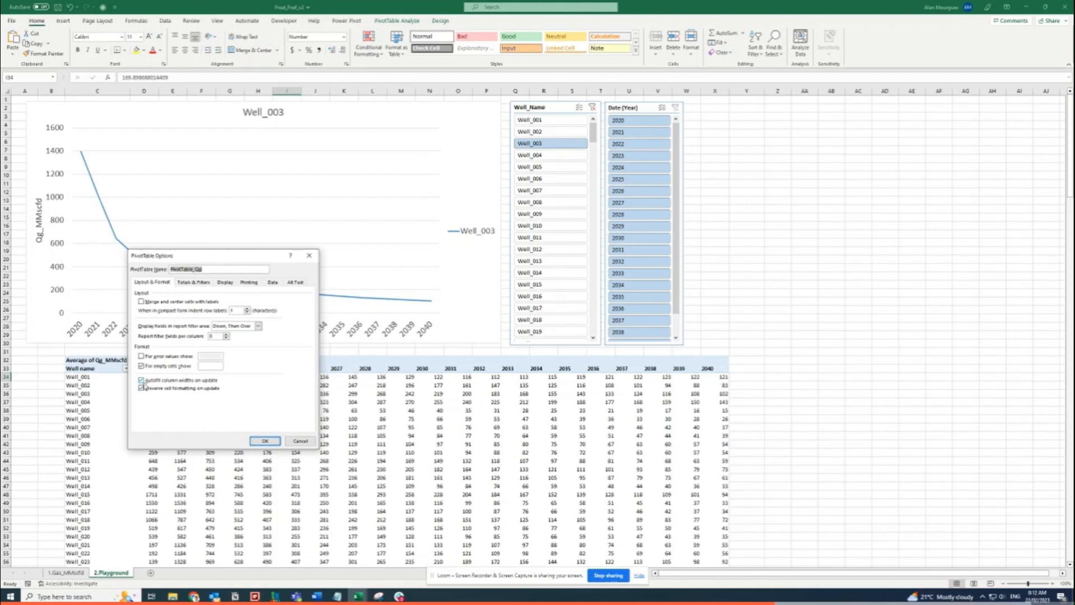
pyautogui.click(141, 380)
pyautogui.click(265, 441)
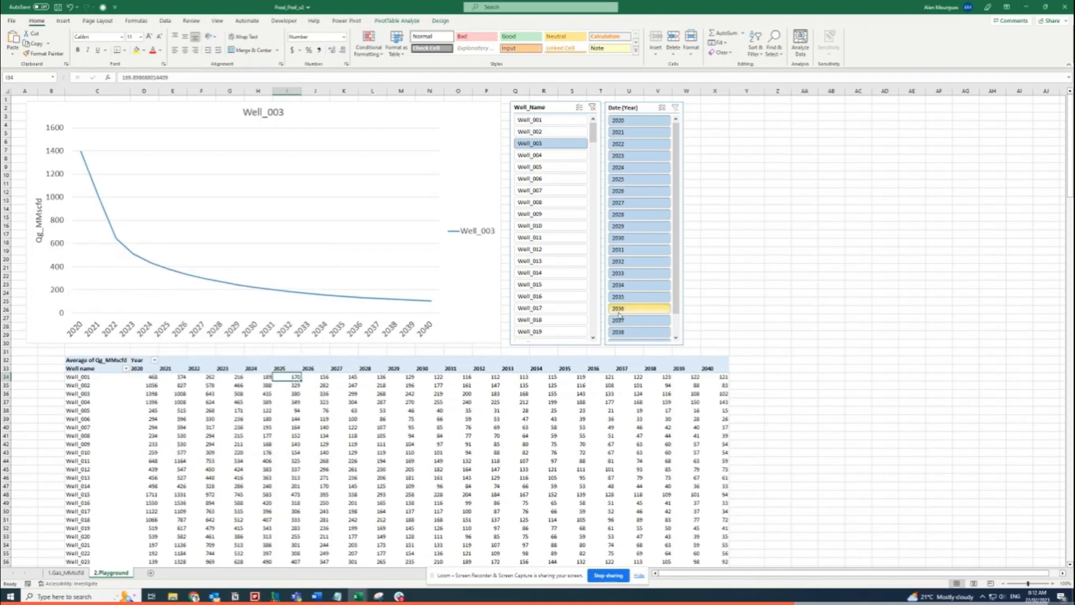
# - Test the fixed column widths with several year ranges, including 2026–2029, 2021–2027 and 2024–2030, and clear the year filter
pyautogui.moveTo(643, 132); pyautogui.dragTo(630, 234)
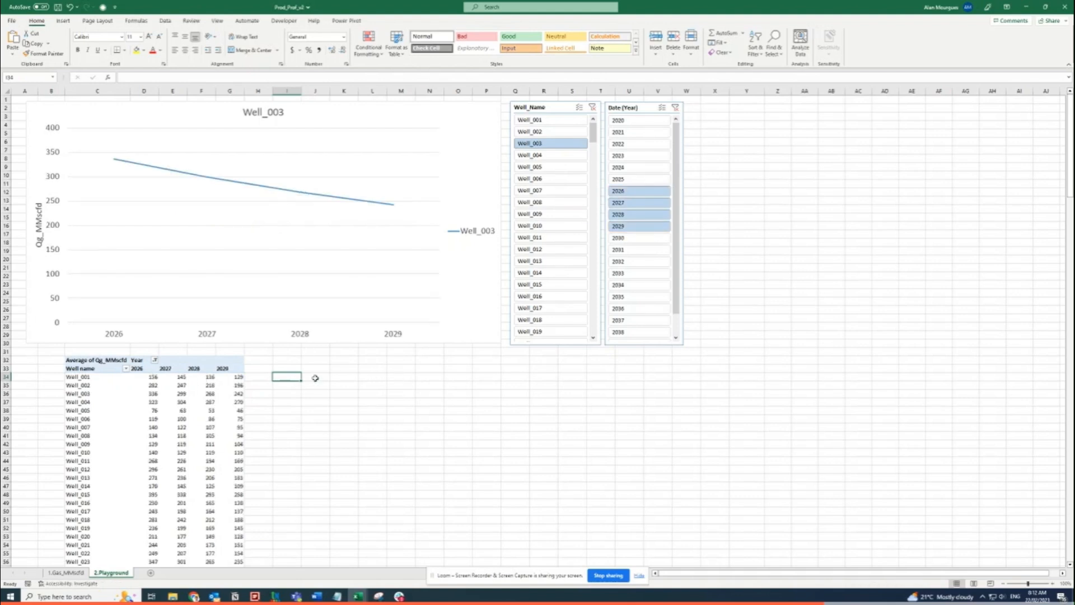
pyautogui.moveTo(202, 390)
pyautogui.moveTo(638, 133); pyautogui.dragTo(640, 202)
pyautogui.moveTo(632, 267); pyautogui.dragTo(630, 299)
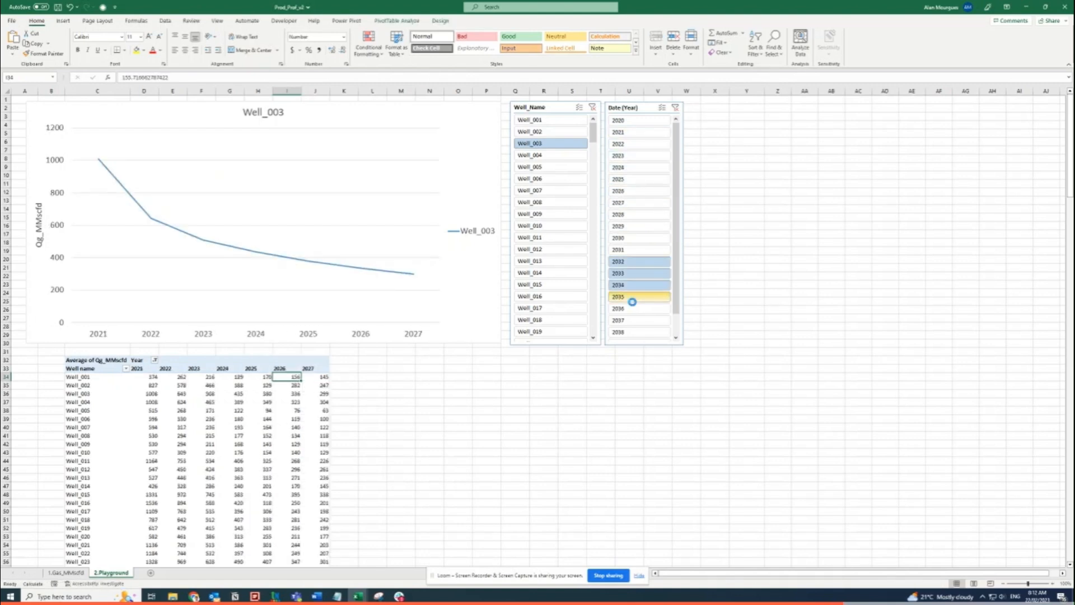
pyautogui.moveTo(631, 168); pyautogui.dragTo(630, 237)
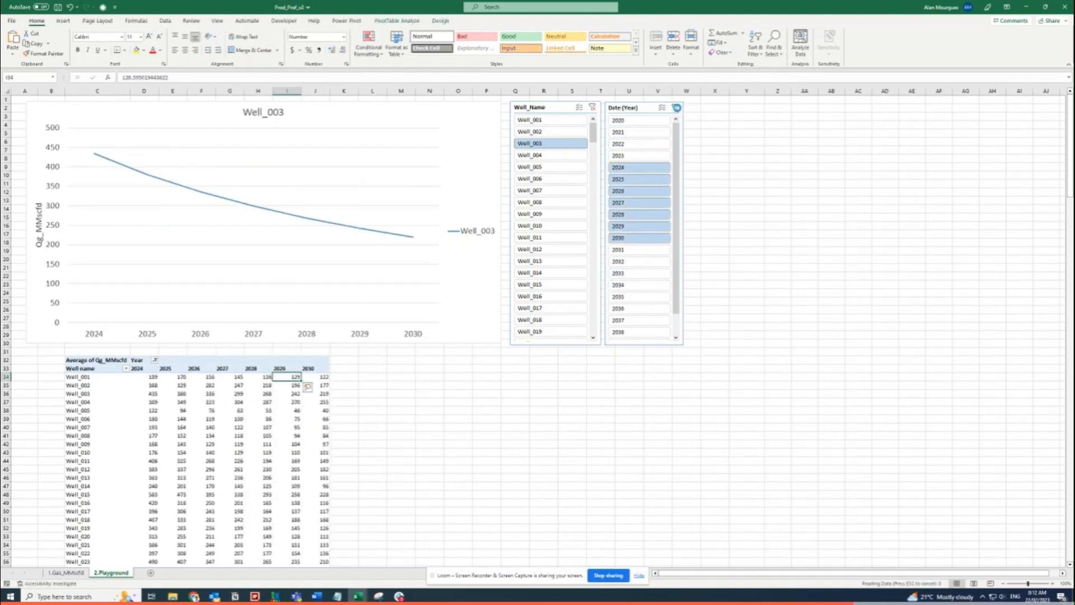
pyautogui.click(675, 107)
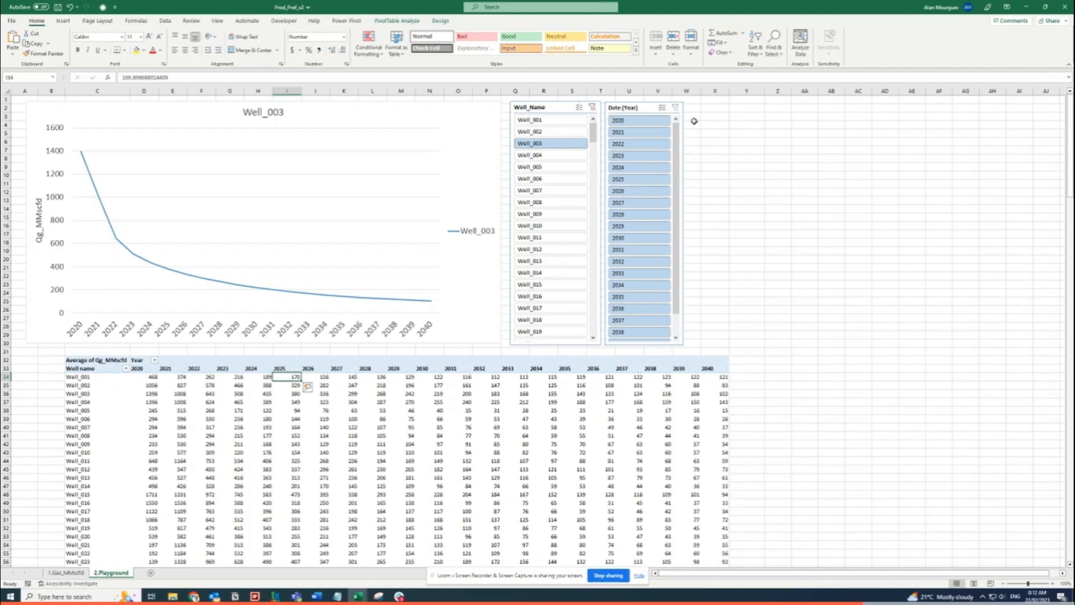
# - Connect the Well_Name slicer to PivotTable_Qg in addition to PivotChart_Qg through its report connections
pyautogui.click(547, 108)
pyautogui.rightClick(547, 107)
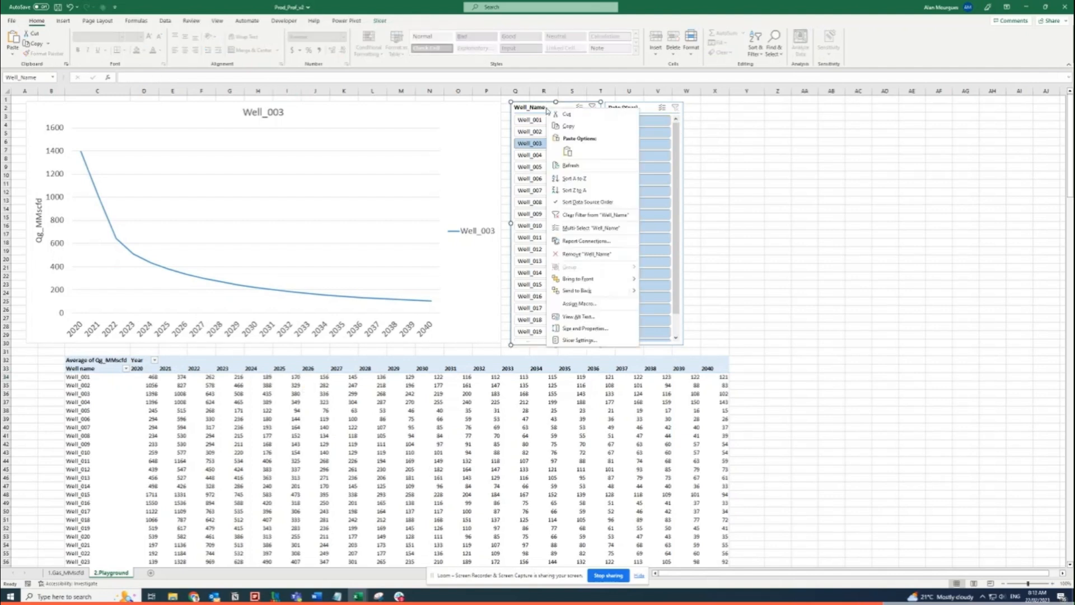
pyautogui.click(585, 240)
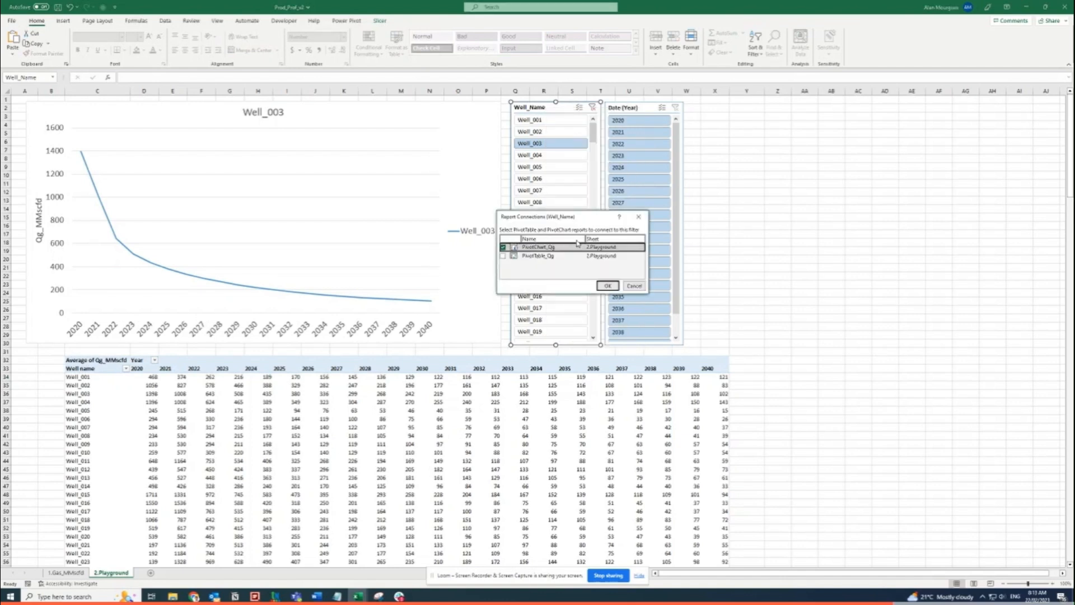
pyautogui.click(503, 256)
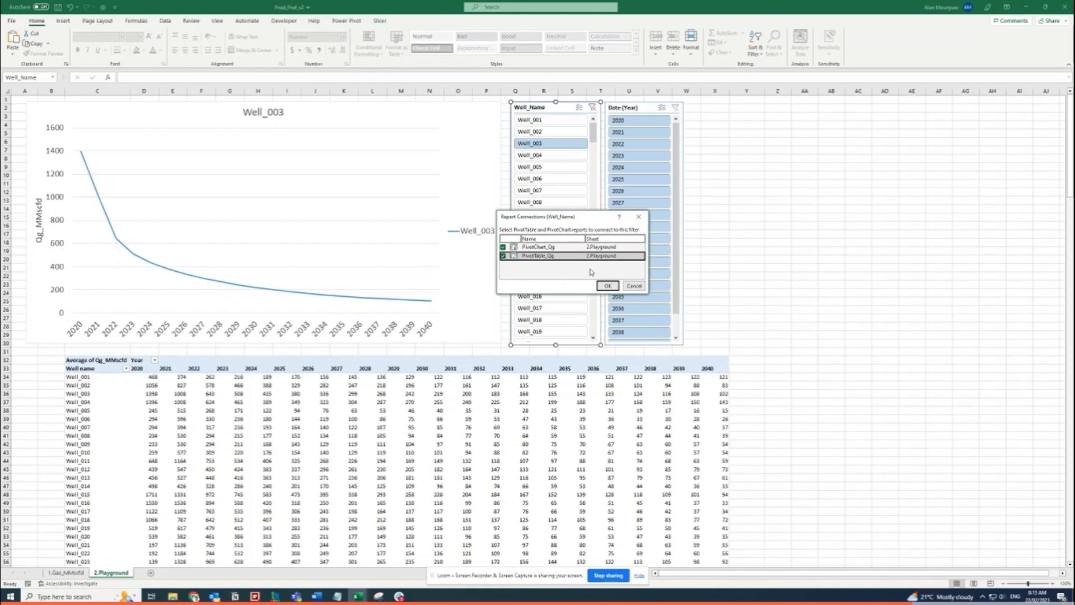
pyautogui.click(605, 286)
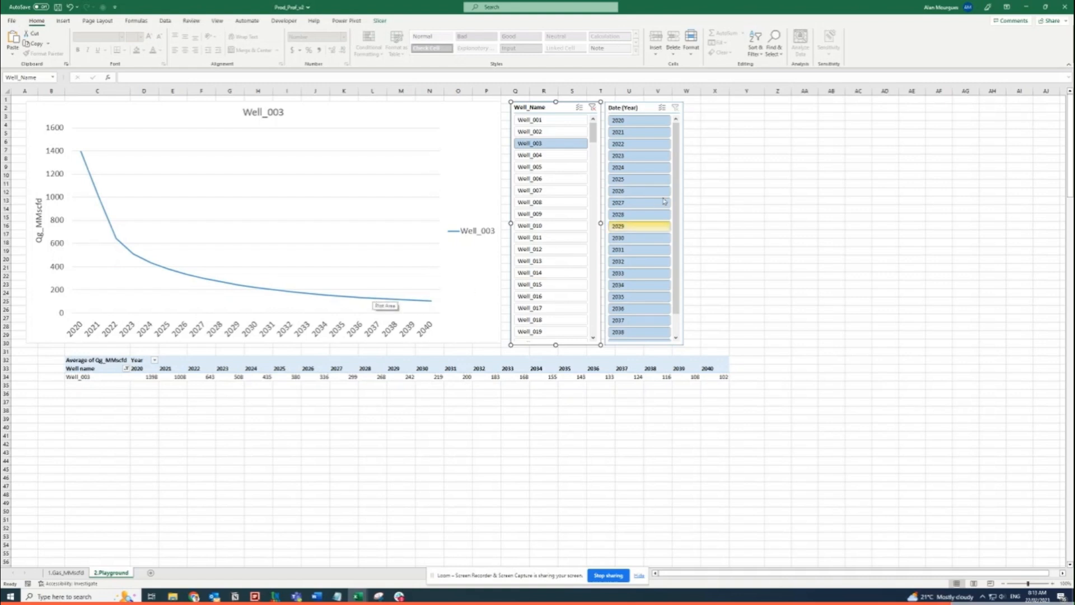
# - Filter the slicers to Well_004 through Well_008 and the years 2022 to 2030 to test both connected reports
pyautogui.moveTo(561, 157); pyautogui.dragTo(557, 201)
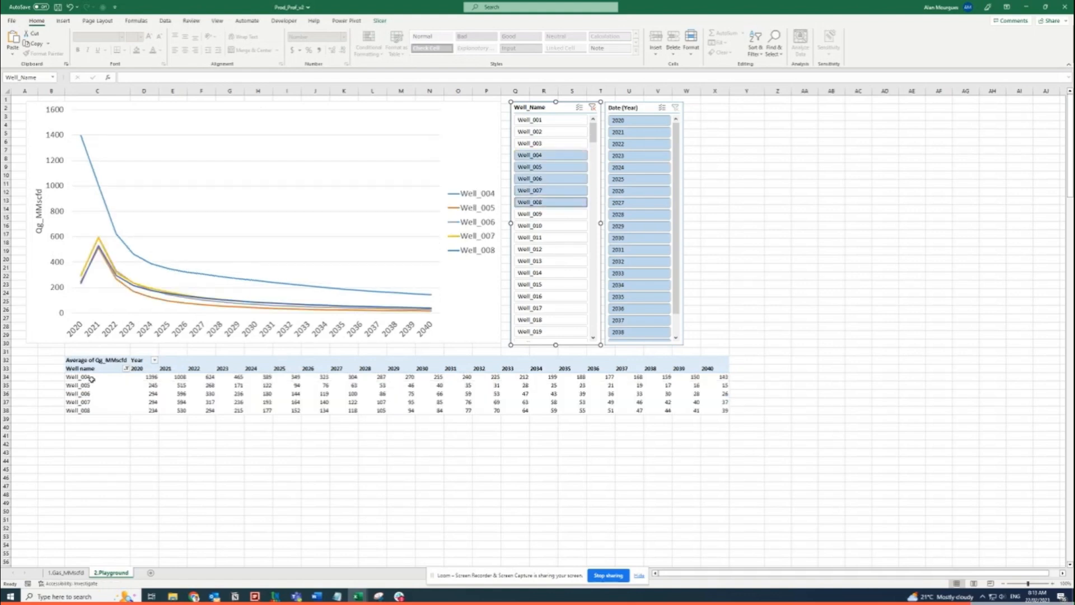
pyautogui.moveTo(624, 143); pyautogui.dragTo(633, 244)
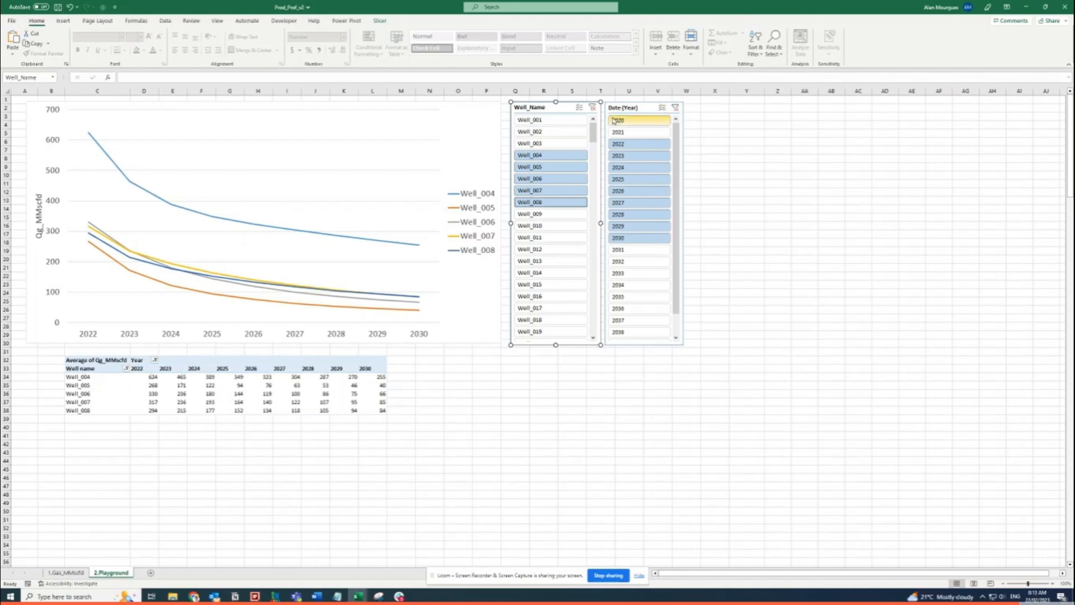
# - Clear the filters of the Well_Name and Date (Year) slicers to show all wells and years
pyautogui.click(592, 107)
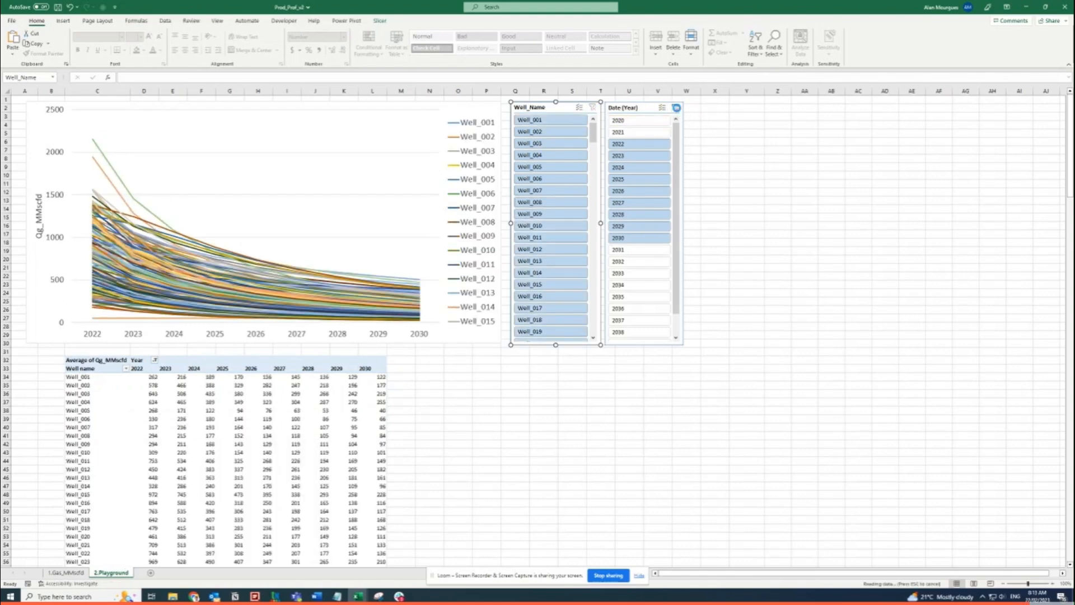
pyautogui.click(677, 107)
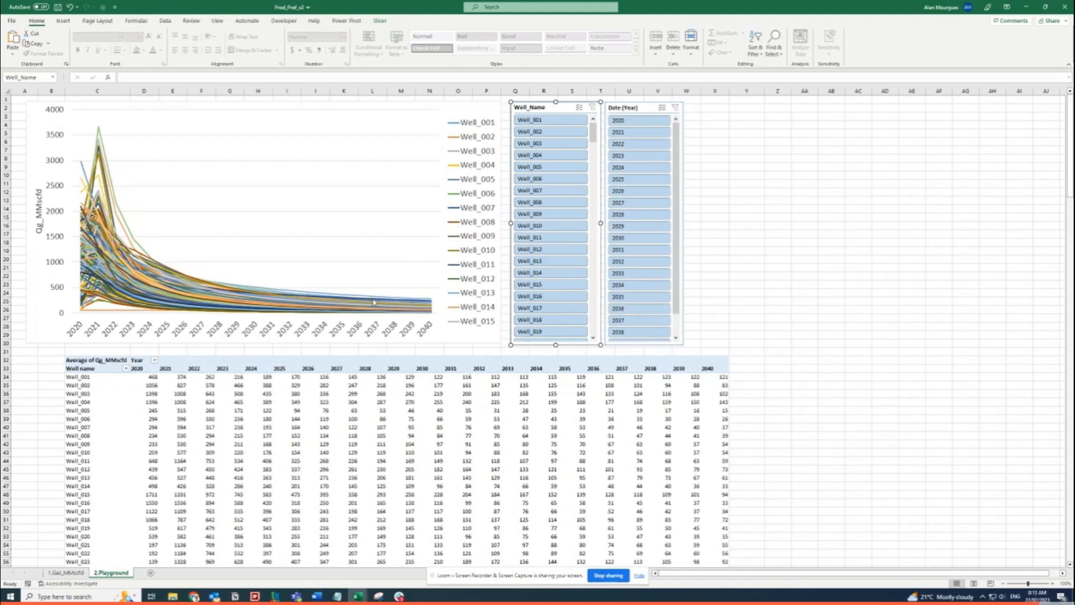
pyautogui.moveTo(436, 417)
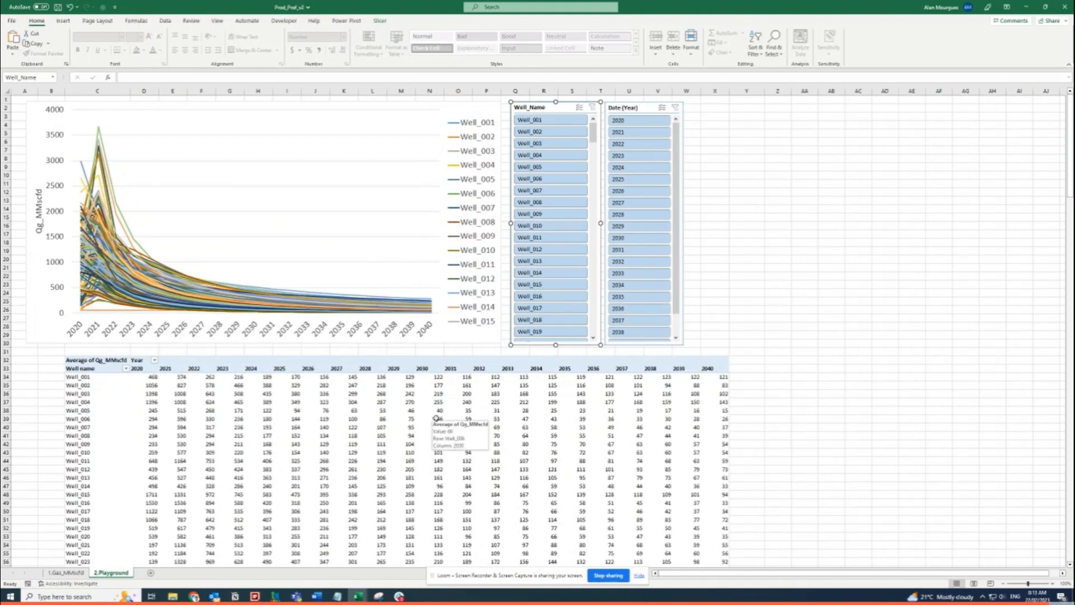
pyautogui.scroll(-6, 436, 413)
pyautogui.scroll(4, 436, 412)
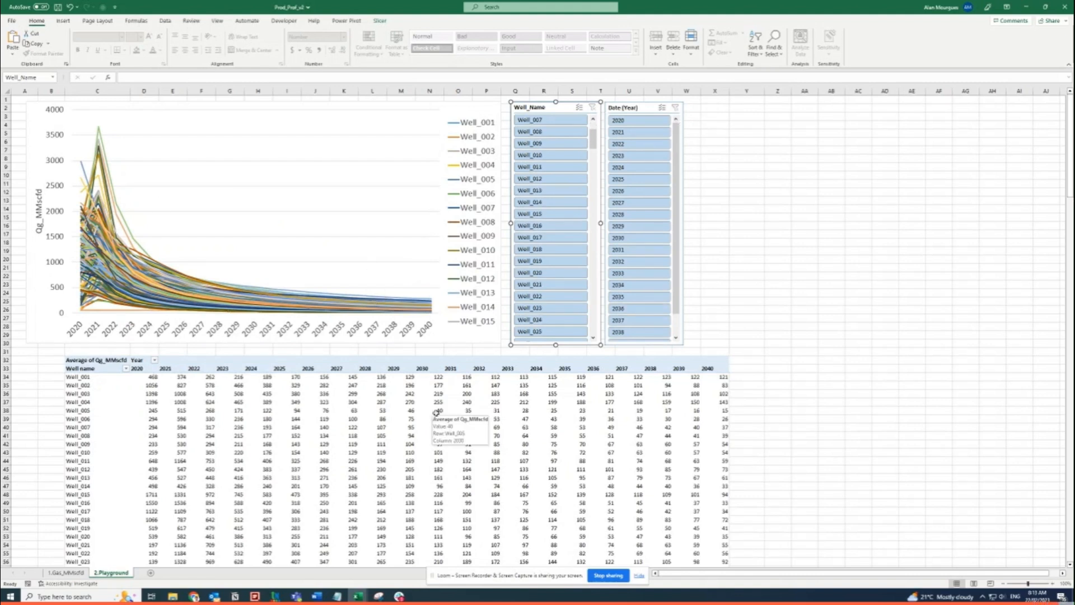